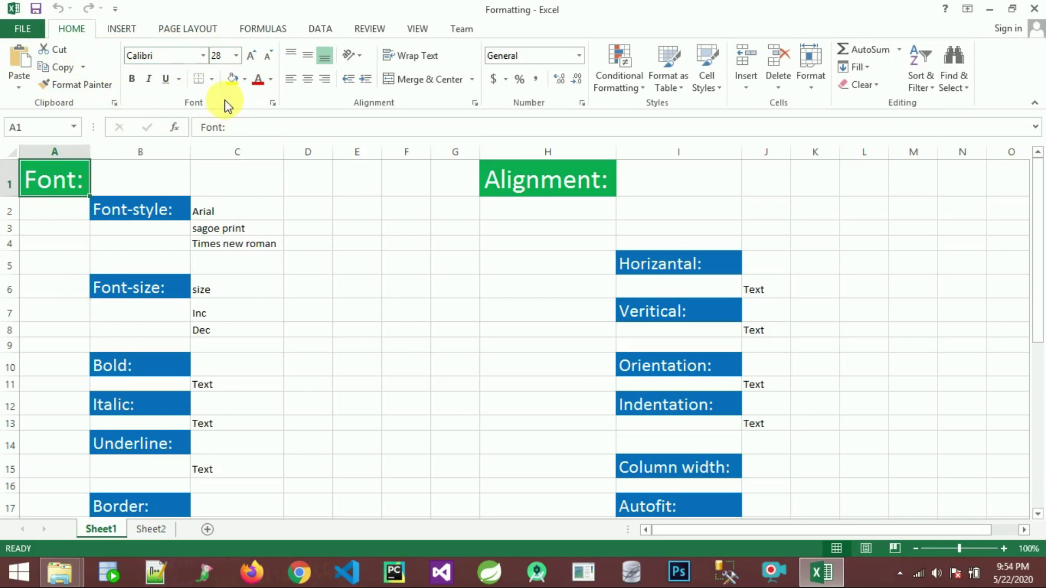
pyautogui.click(163, 214)
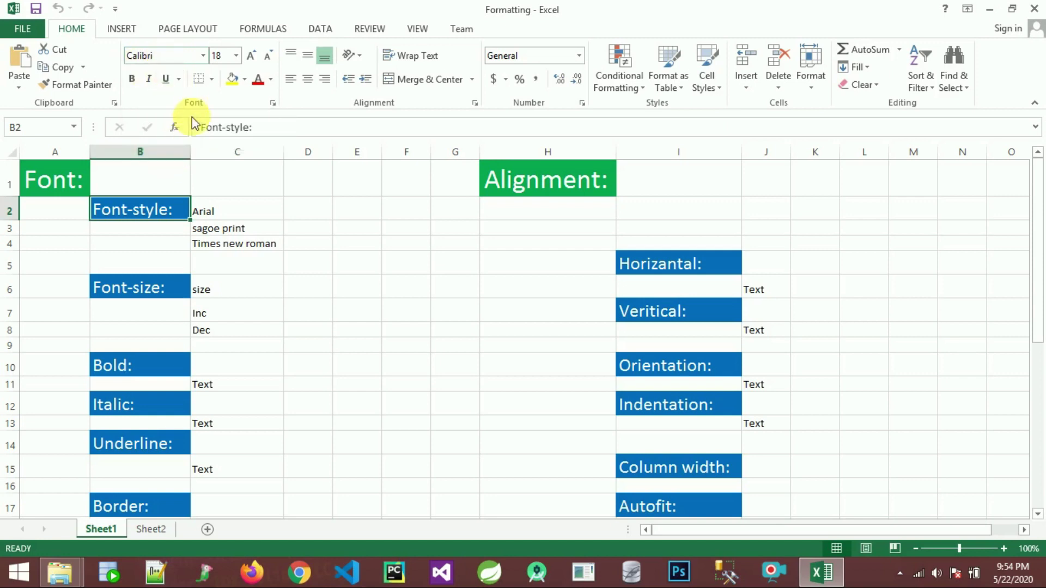
pyautogui.click(203, 57)
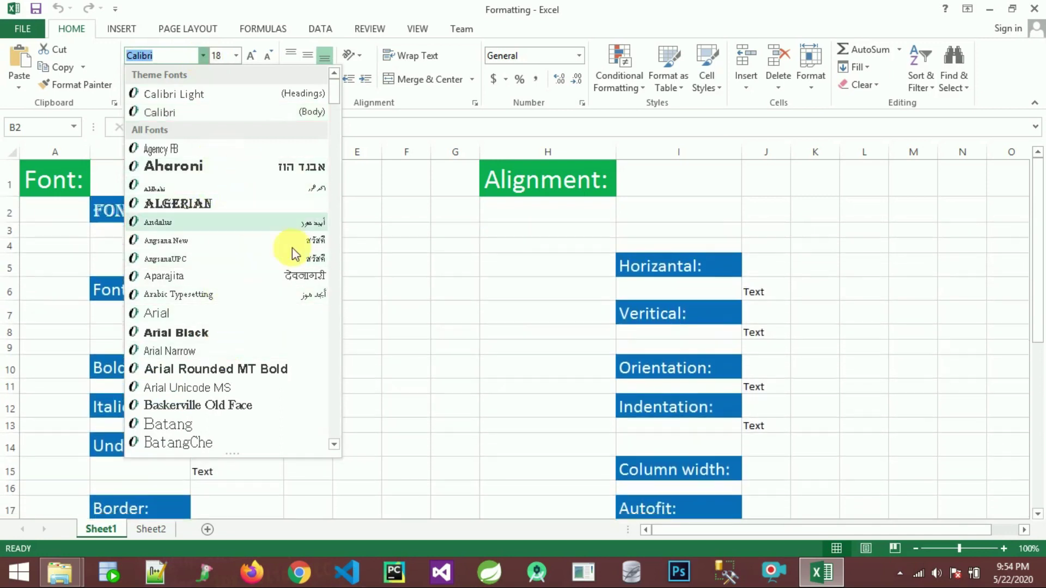
pyautogui.click(384, 267)
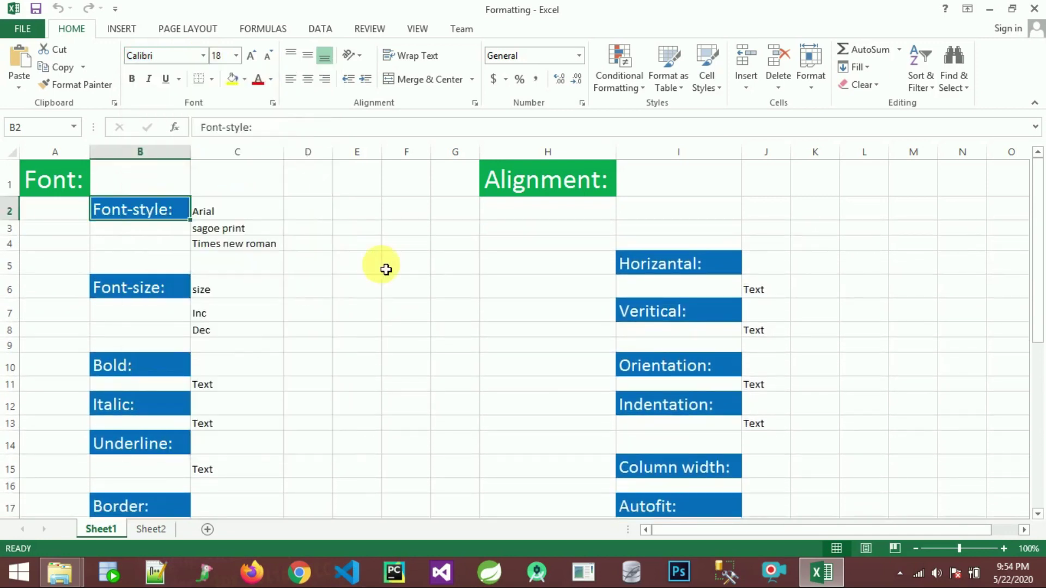
# Set the font of the "Arial" sample text in cell C2 to Arial.
pyautogui.click(246, 223)
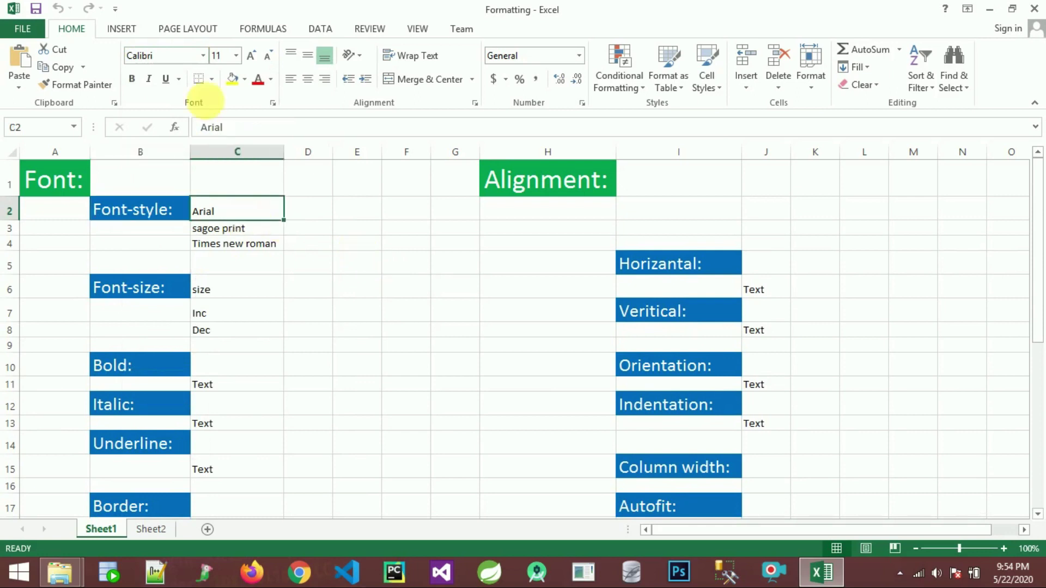
pyautogui.click(203, 56)
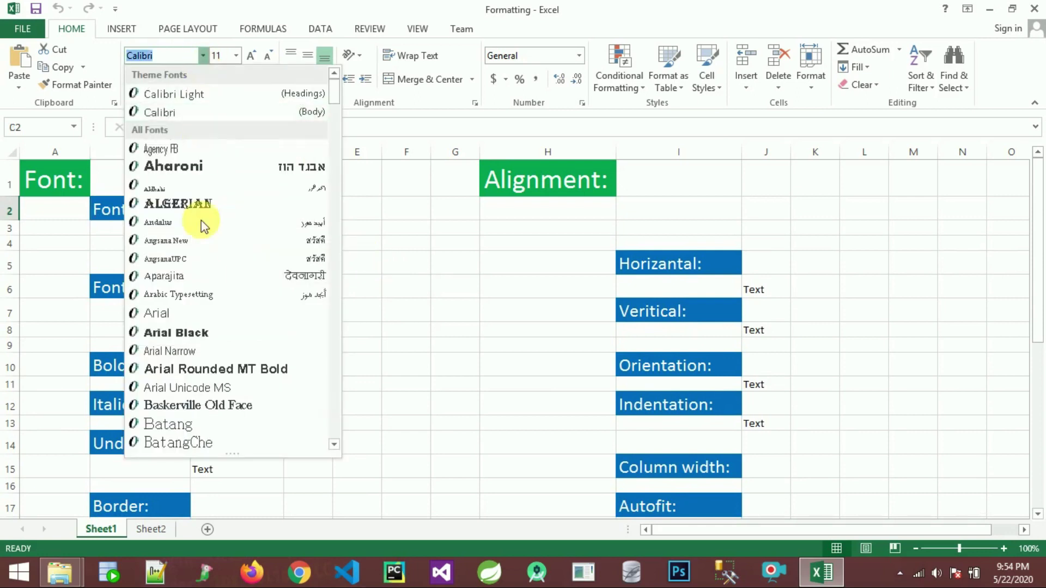
pyautogui.click(199, 313)
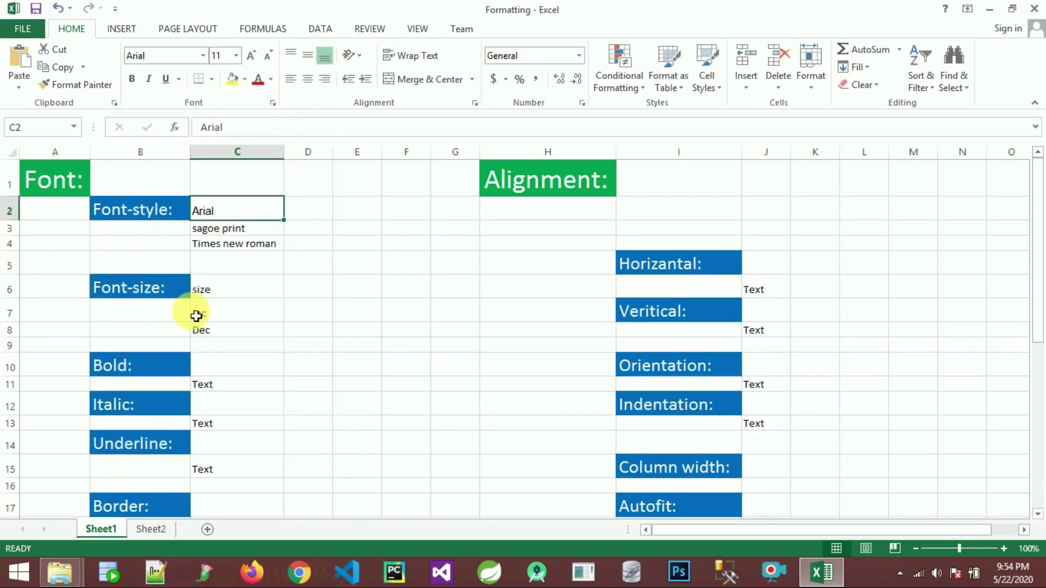
# Change the font of the "sagoe print" sample text in cell C3 to Segoe Print.
pyautogui.click(248, 233)
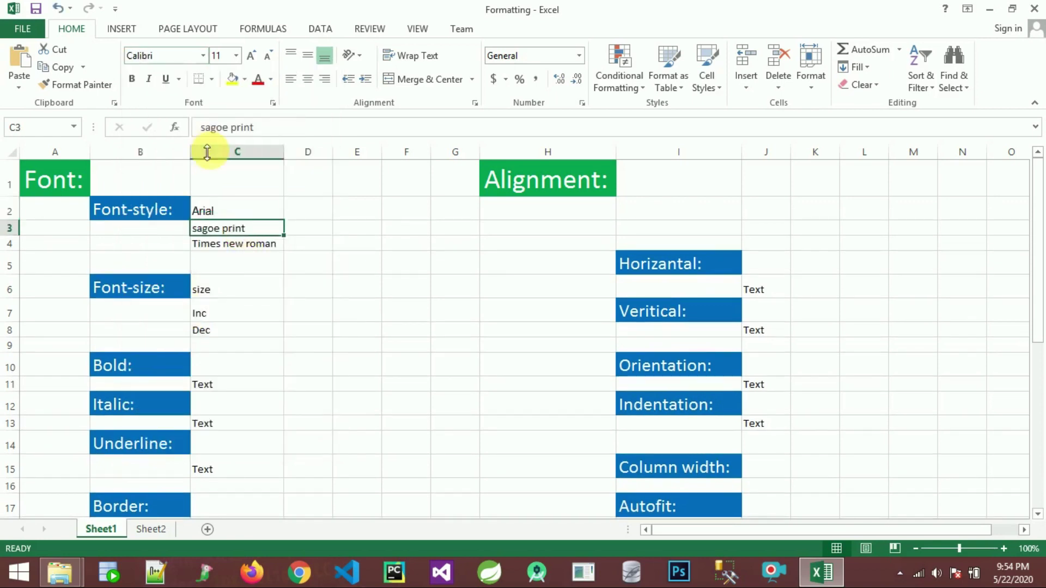
pyautogui.click(203, 56)
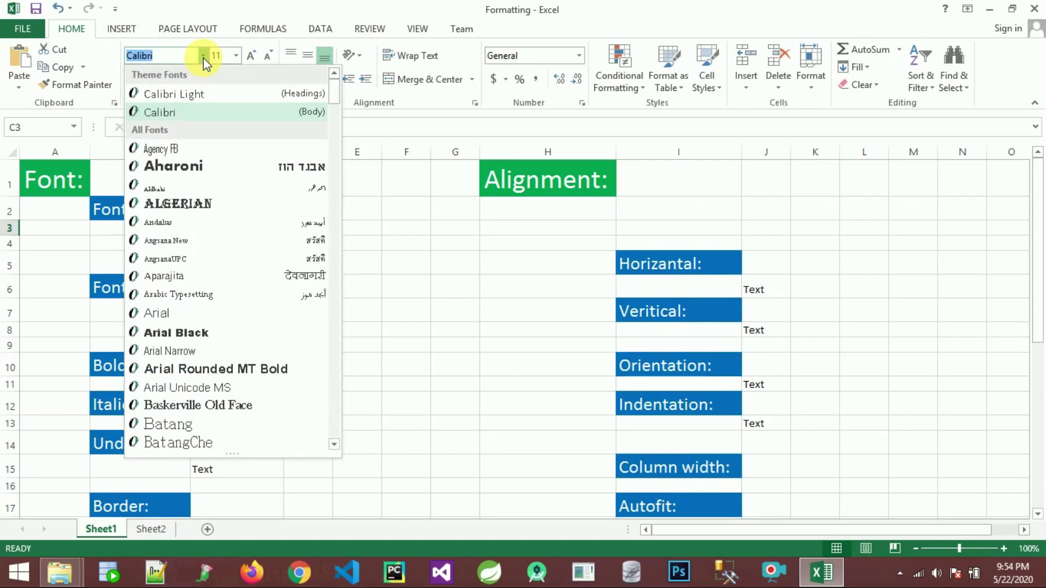
pyautogui.moveTo(337, 95); pyautogui.dragTo(320, 373)
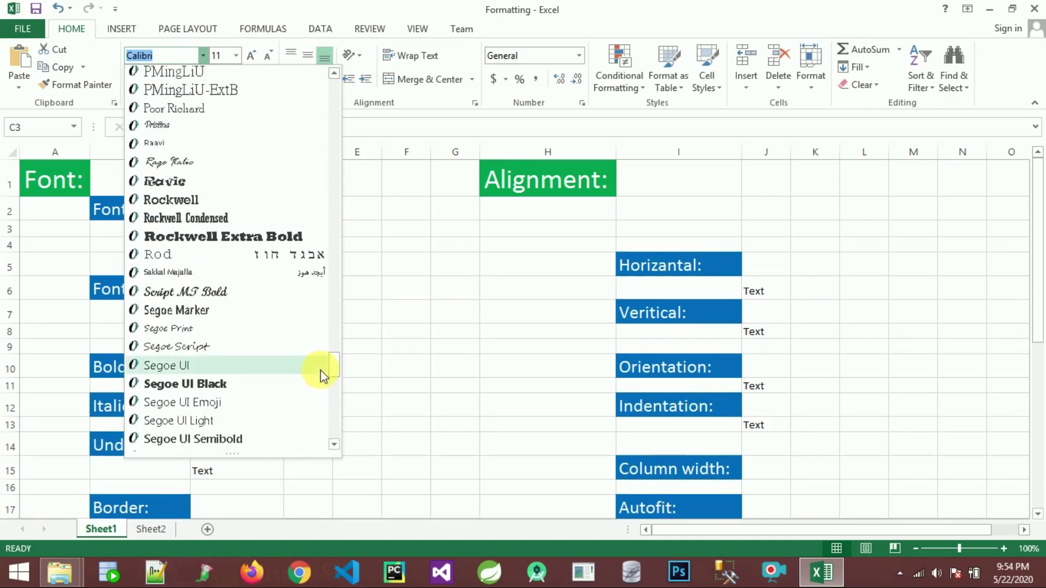
pyautogui.click(244, 331)
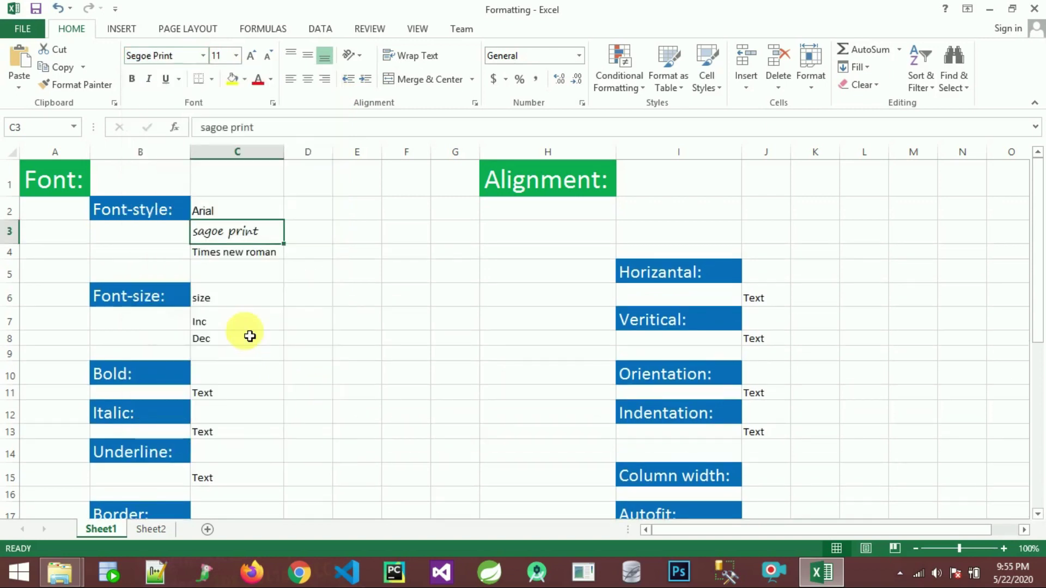
# Apply the Times New Roman font to the "Times new roman" sample text in cell C4.
pyautogui.click(253, 255)
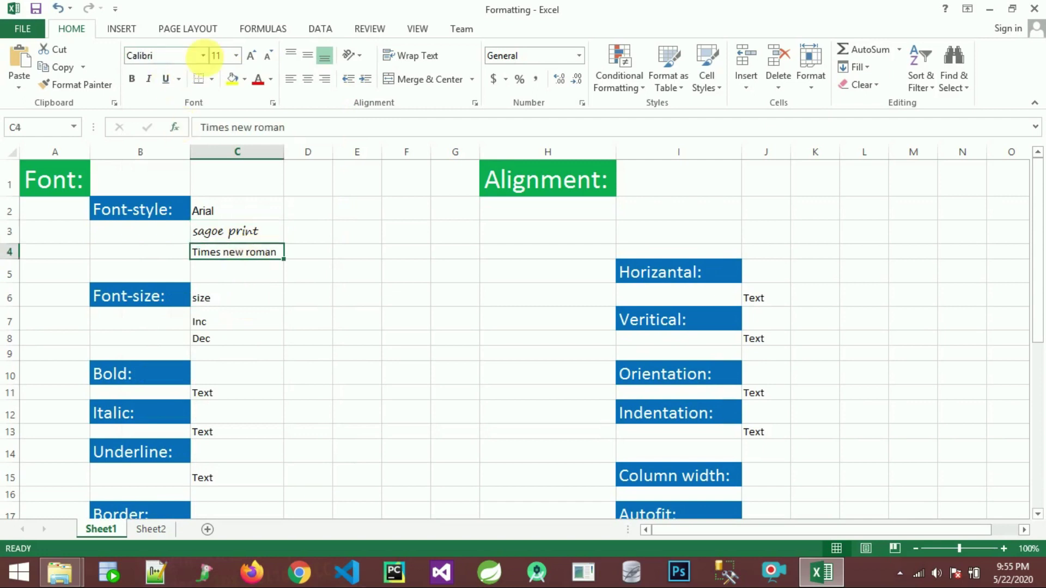
pyautogui.click(202, 56)
pyautogui.moveTo(335, 104); pyautogui.dragTo(337, 421)
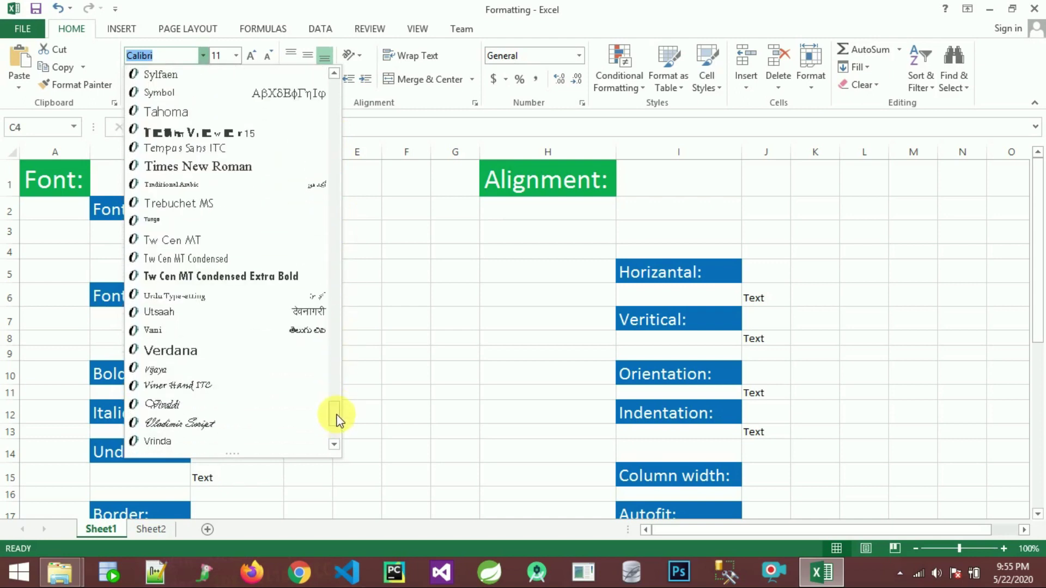
pyautogui.click(254, 168)
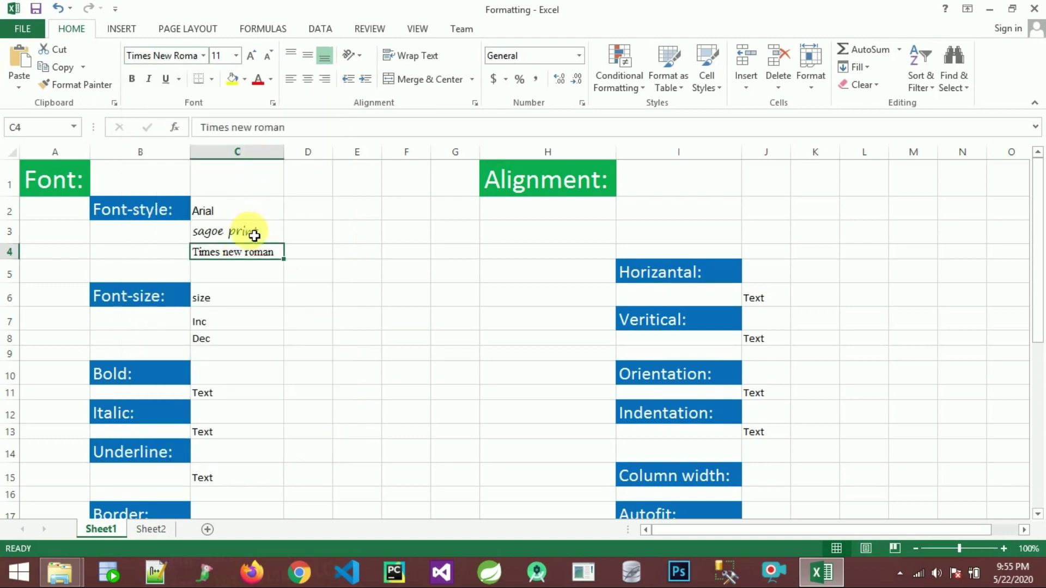
# Set the font of the "Times new roman" text in cell C4 to Calibri.
pyautogui.click(203, 55)
pyautogui.moveTo(334, 395); pyautogui.dragTo(327, 27)
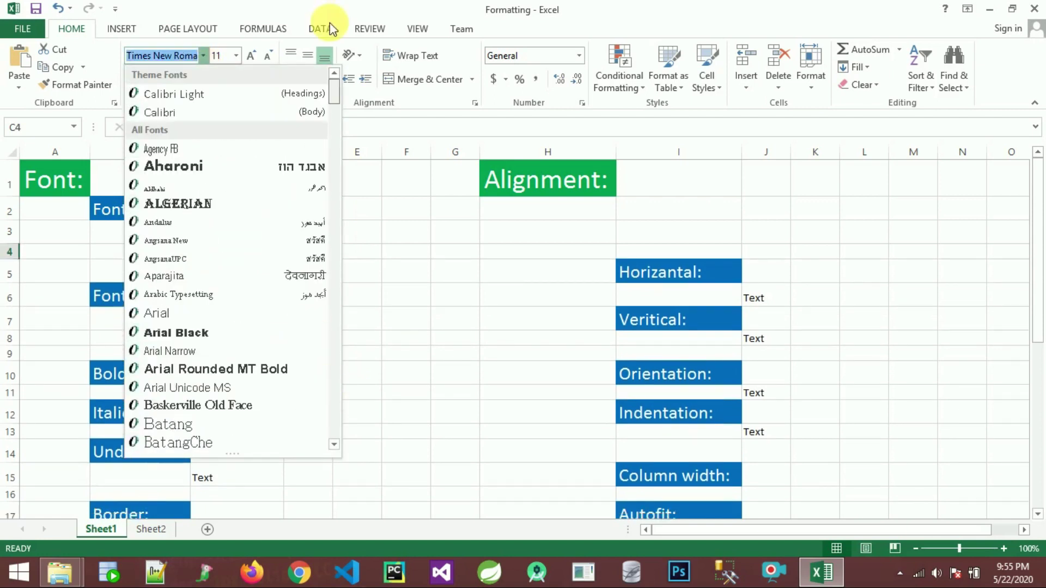
pyautogui.click(200, 114)
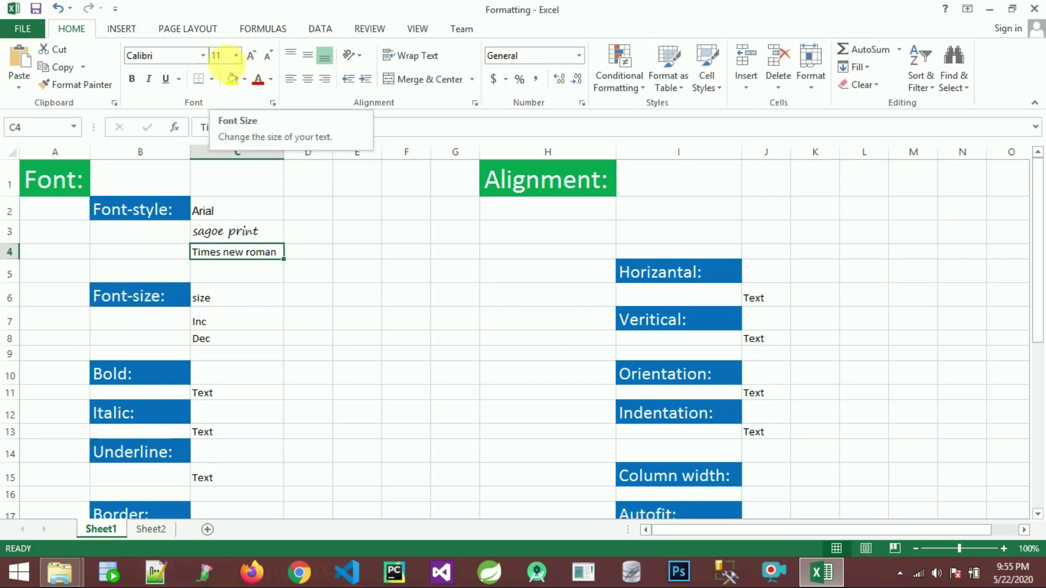
# Set the font size of the "size" sample text in cell C6 to 20.
pyautogui.click(225, 55)
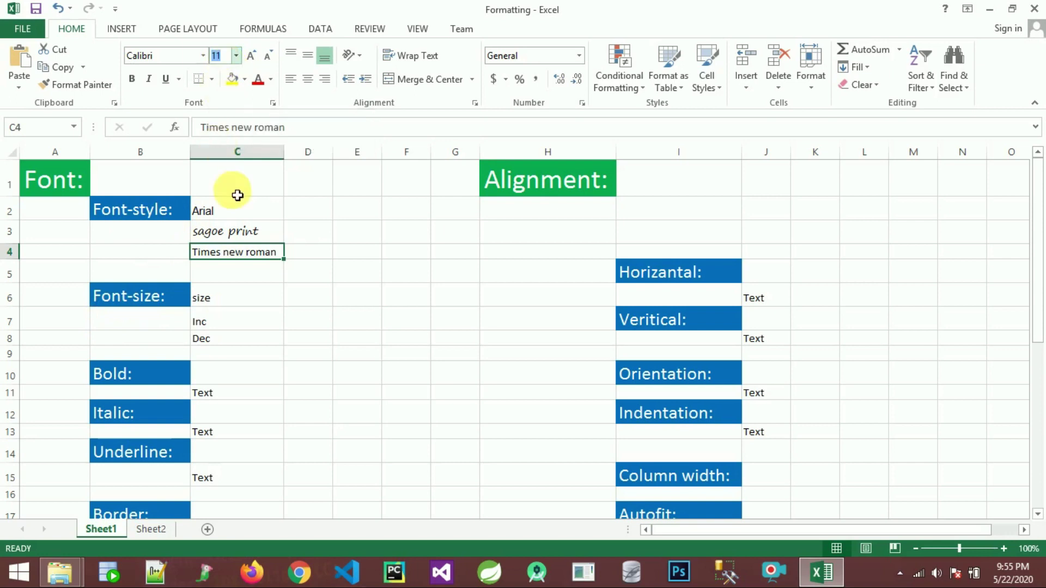
pyautogui.click(240, 300)
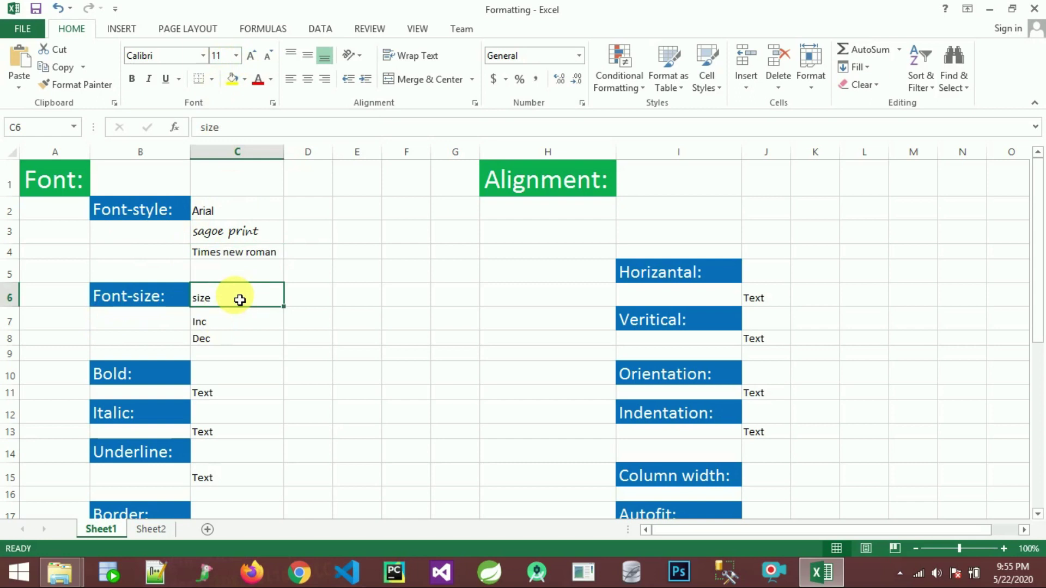
pyautogui.click(222, 55)
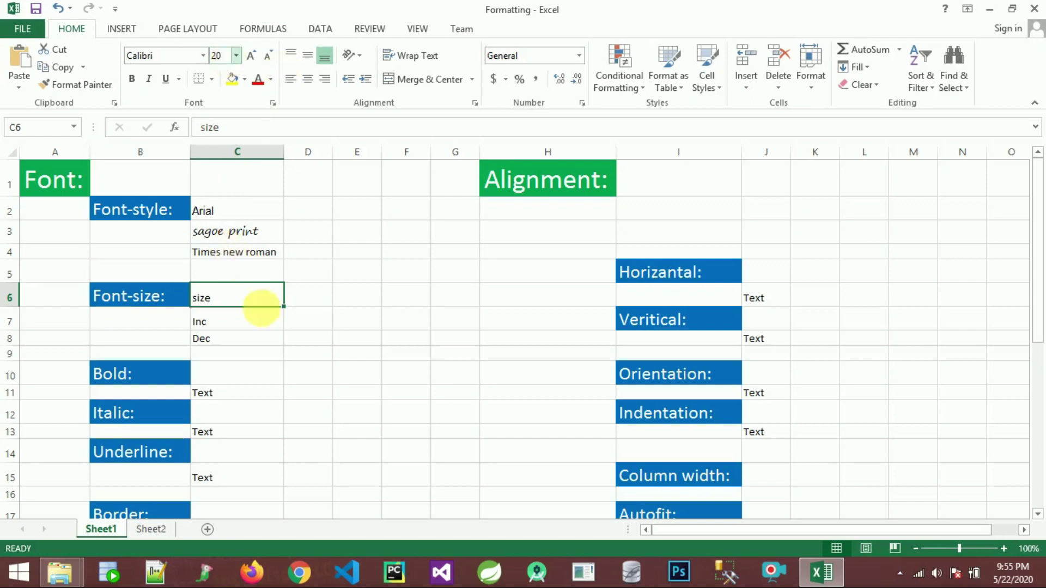
pyautogui.click(277, 327)
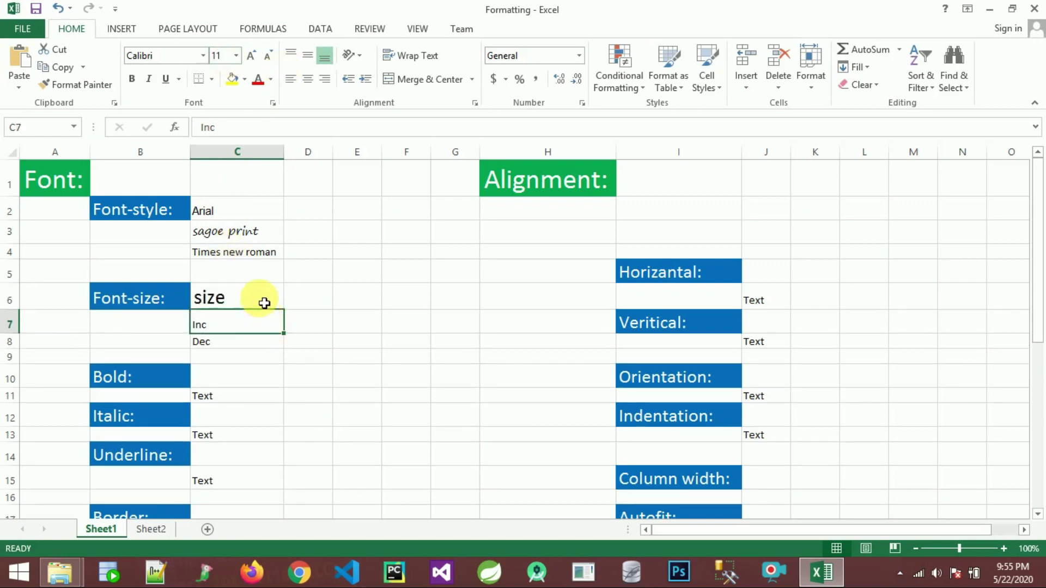
# Change the font size of the "size" text in cell C6 to 24 using the preset sizes.
pyautogui.click(262, 302)
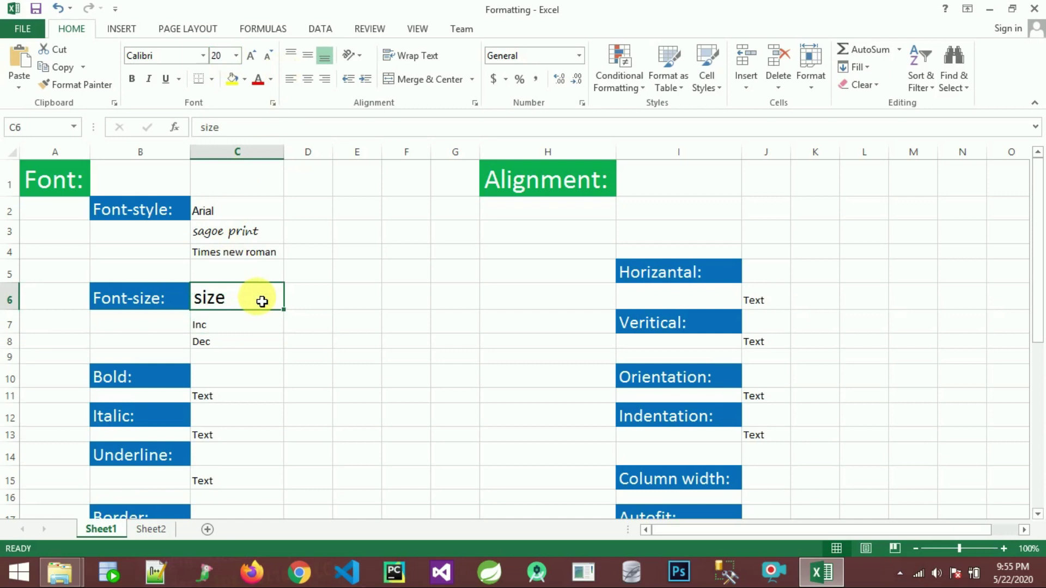
pyautogui.click(236, 55)
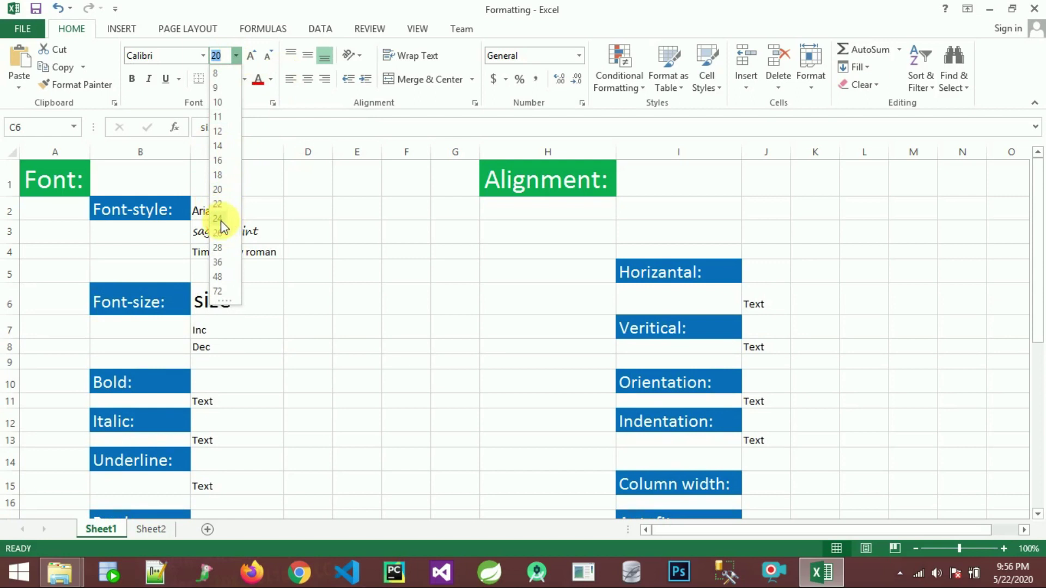
pyautogui.click(220, 220)
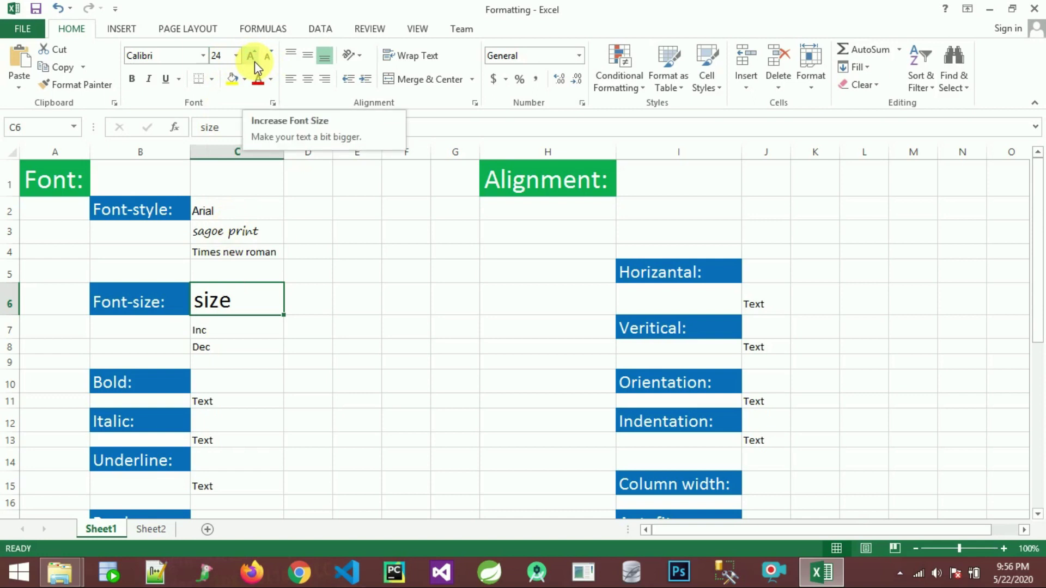
# Enlarge the "Inc" text in cell C7 step by step to font size 28 with Increase Font Size.
pyautogui.click(228, 334)
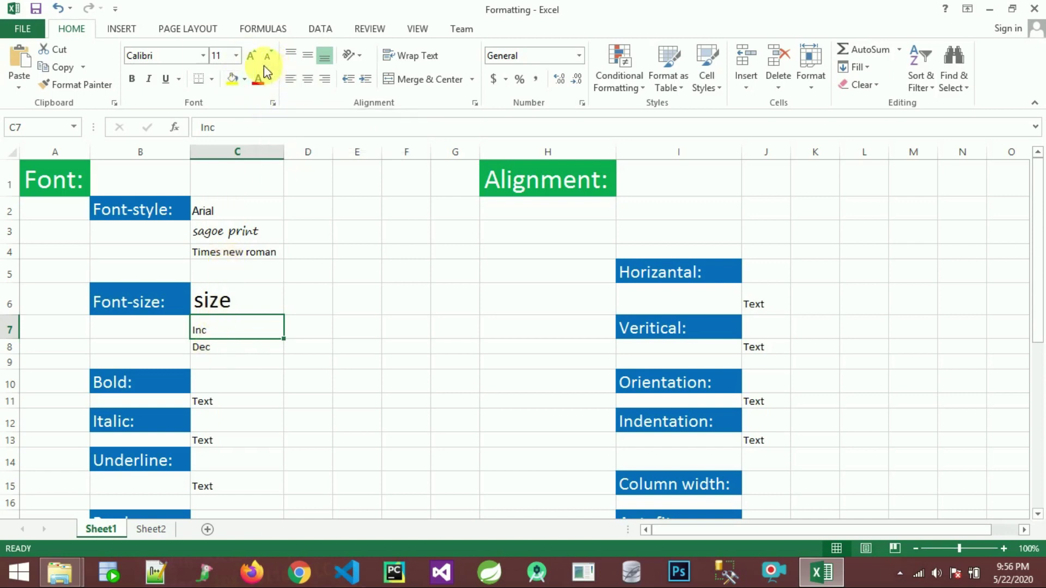
pyautogui.click(252, 56)
pyautogui.click(251, 56)
pyautogui.click(252, 56)
pyautogui.click(252, 56)
pyautogui.click(252, 56)
pyautogui.click(251, 56)
pyautogui.click(251, 56)
pyautogui.click(252, 56)
pyautogui.click(252, 56)
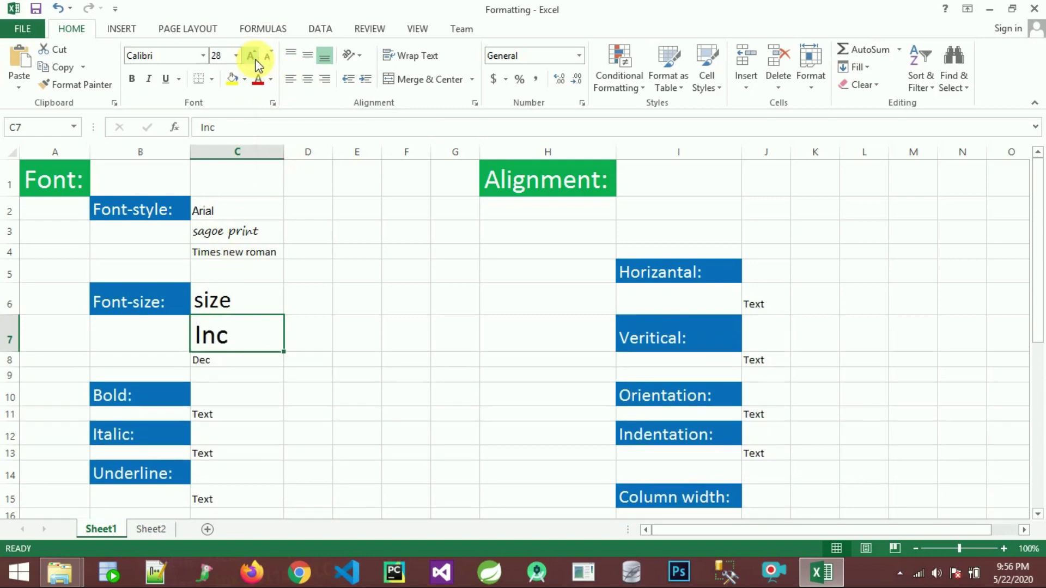
# Enlarge the "Dec" text in cell C8 step by step to font size 26 with Increase Font Size.
pyautogui.click(231, 367)
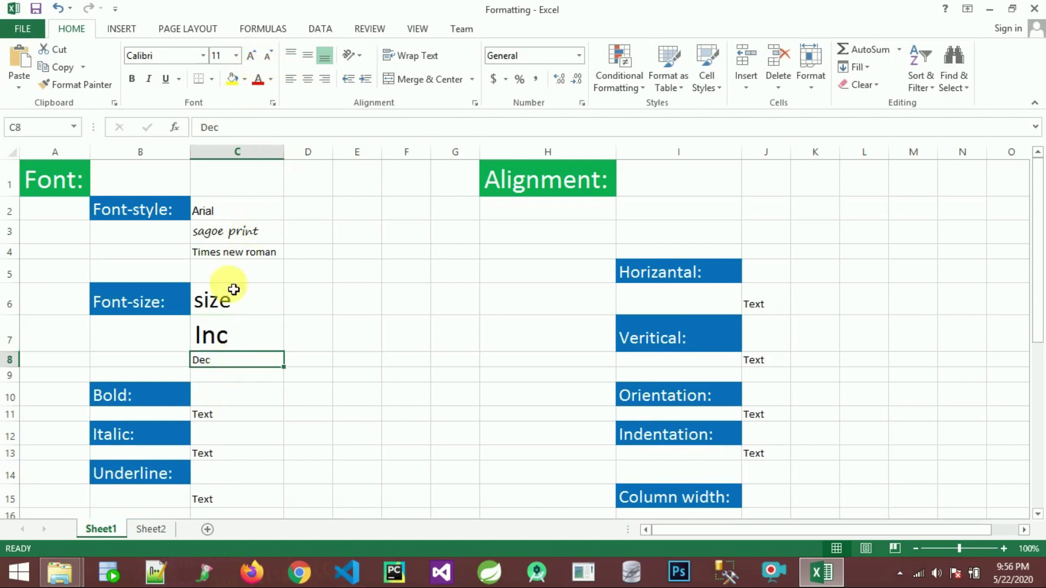
pyautogui.click(256, 57)
pyautogui.click(256, 57)
pyautogui.click(256, 59)
pyautogui.click(256, 60)
pyautogui.click(256, 60)
pyautogui.click(256, 61)
pyautogui.click(257, 61)
pyautogui.click(256, 61)
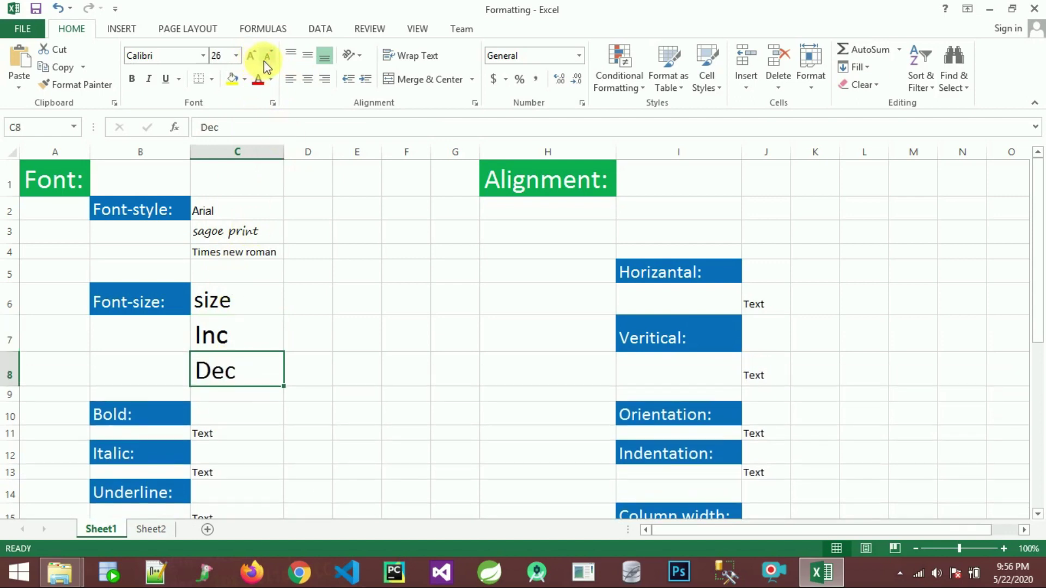
# Shrink the "Dec" text in cell C8 step by step to font size 12 with Decrease Font Size.
pyautogui.click(269, 58)
pyautogui.click(269, 57)
pyautogui.click(269, 59)
pyautogui.click(269, 59)
pyautogui.click(270, 60)
pyautogui.click(270, 61)
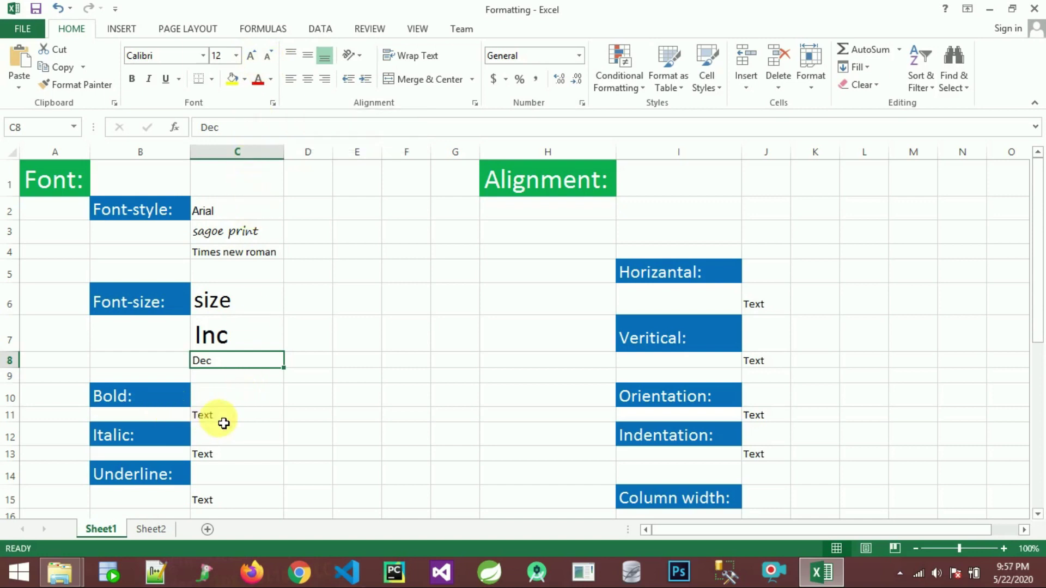
# Make the sample text in cell C11 bold and the sample text in cell C13 italic.
pyautogui.click(224, 423)
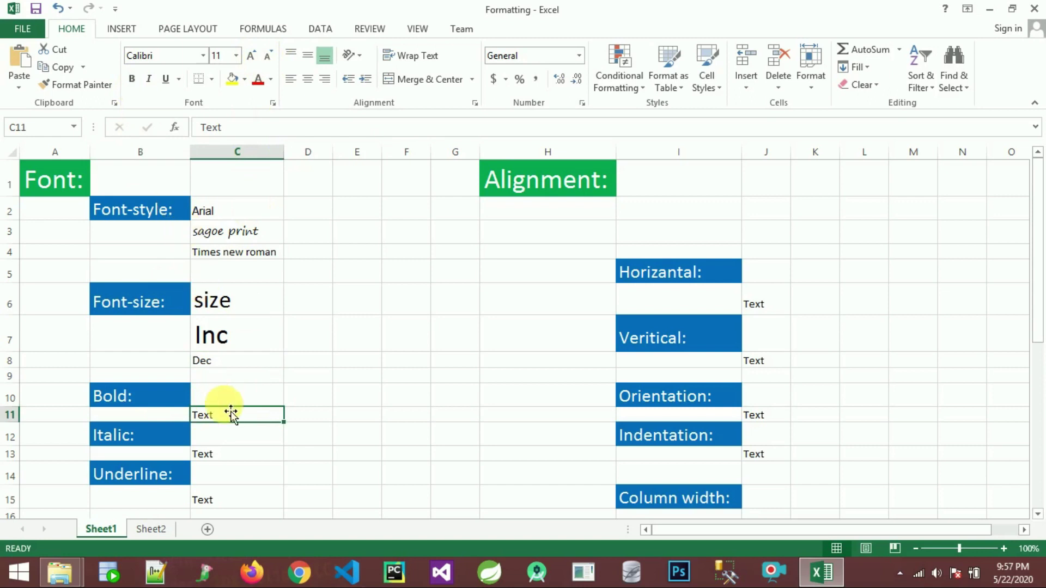
pyautogui.click(133, 80)
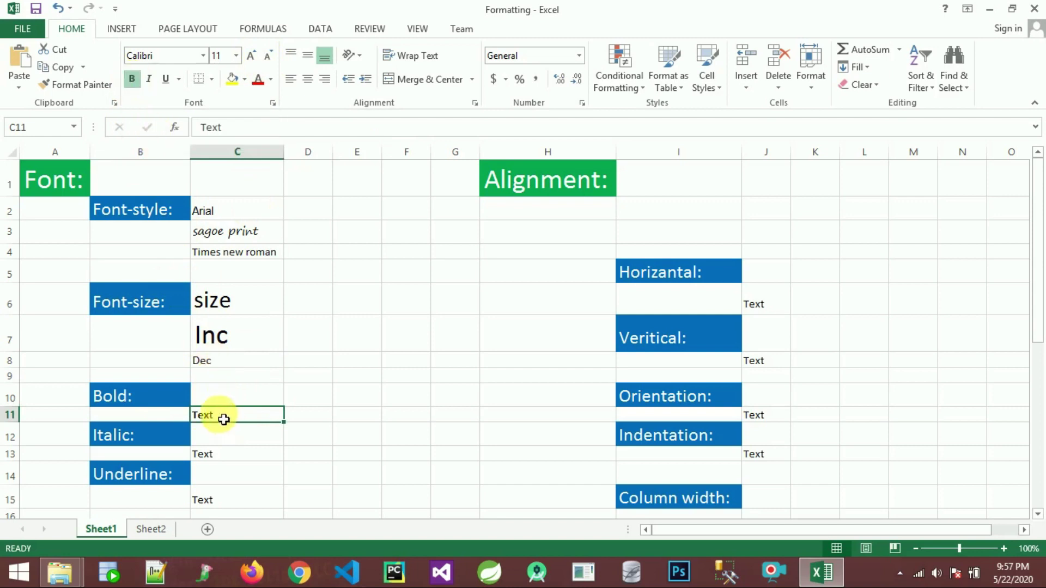
pyautogui.click(211, 462)
pyautogui.click(150, 79)
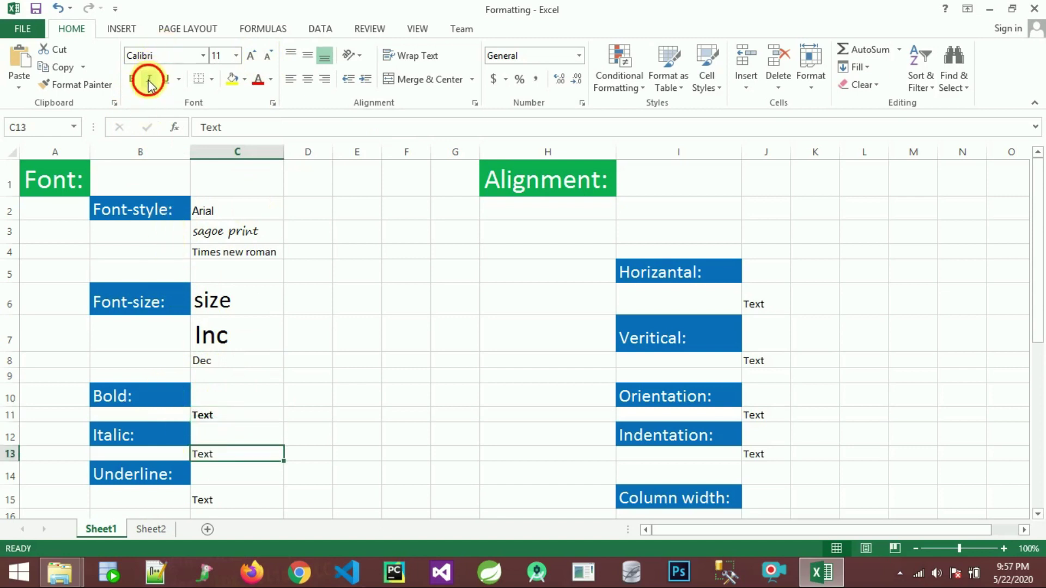
pyautogui.click(213, 417)
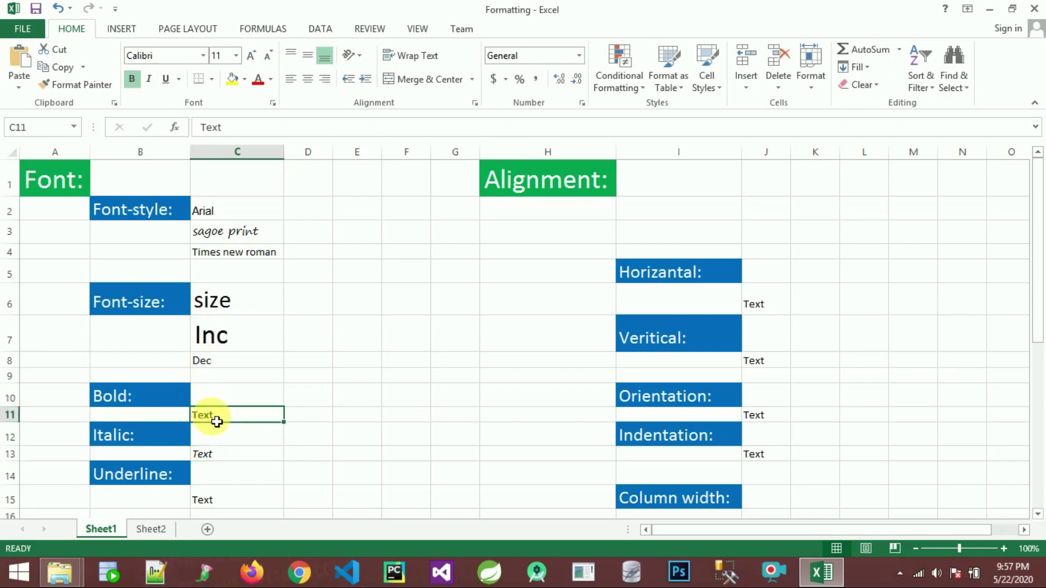
# Enter "text" in cell D11, beside the bold sample.
pyautogui.click(313, 420)
pyautogui.write('t')
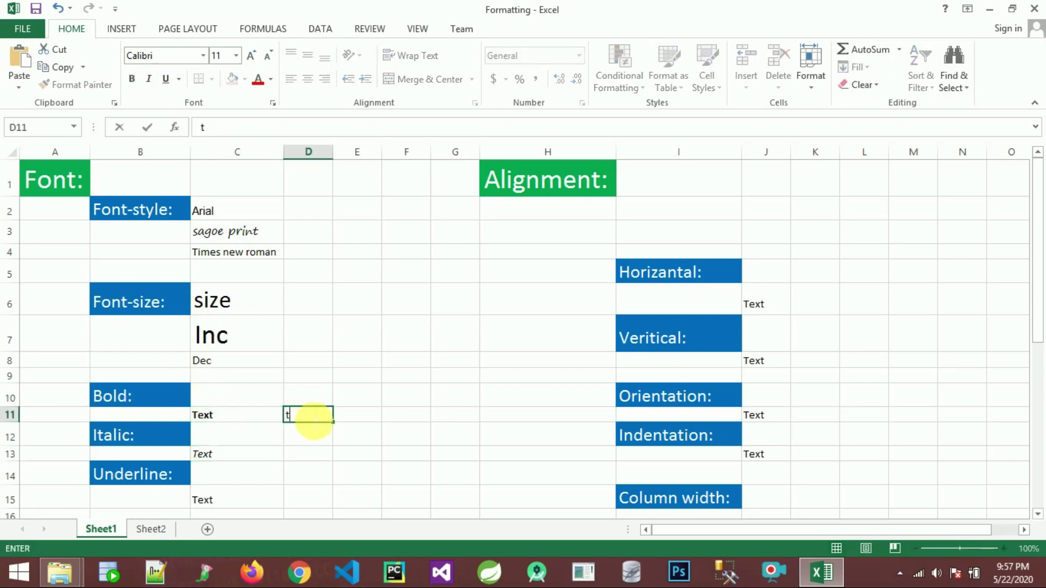
pyautogui.write('exxt')
pyautogui.press('BackSpace')
pyautogui.press('BackSpace')
pyautogui.write('t')
pyautogui.press('Return')
# Apply bold formatting to the word "text" in cell D11.
pyautogui.click(311, 420)
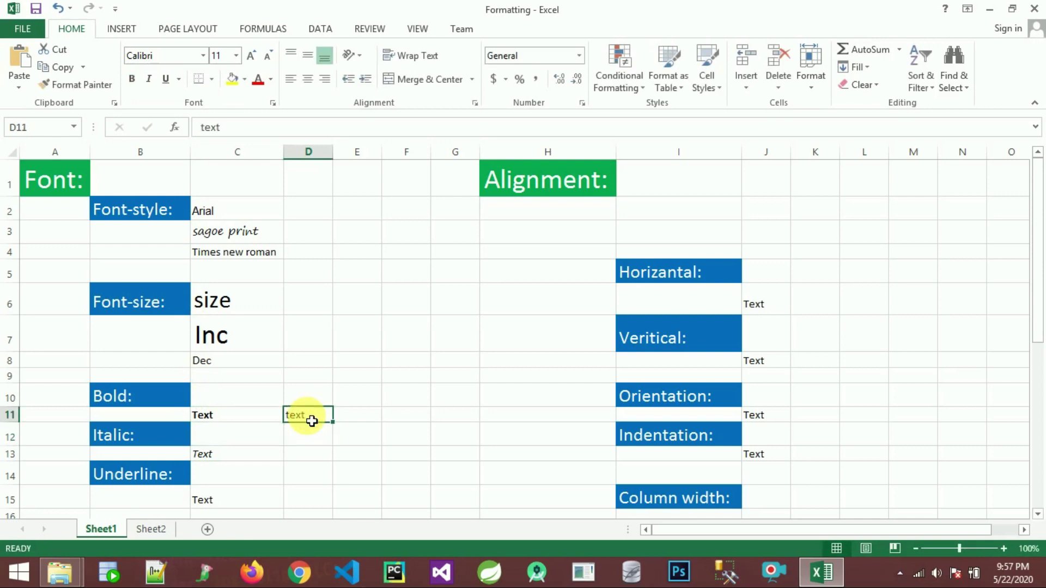
pyautogui.hotkey('ctrl', 'b')
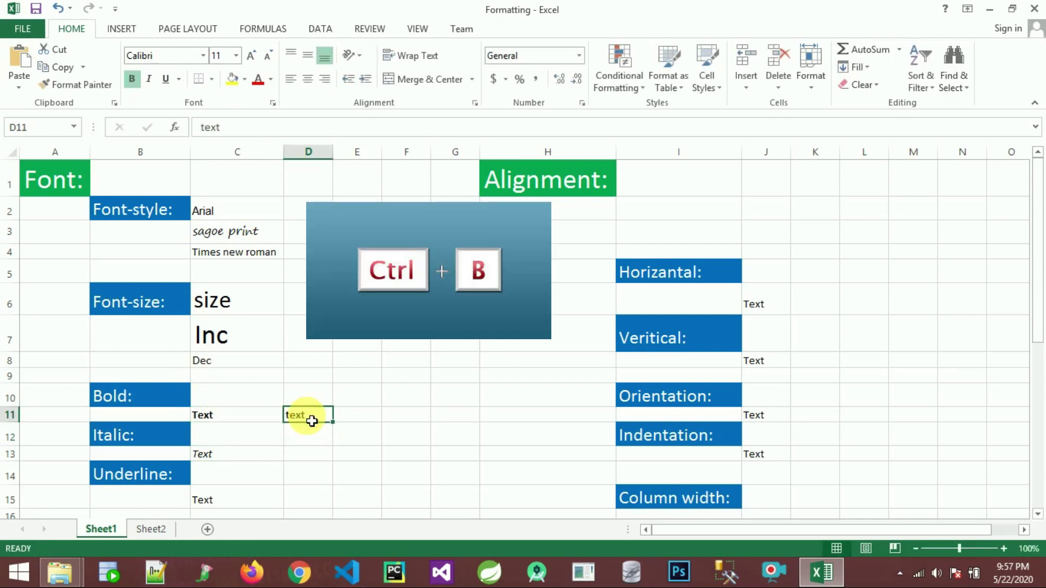
pyautogui.click(321, 437)
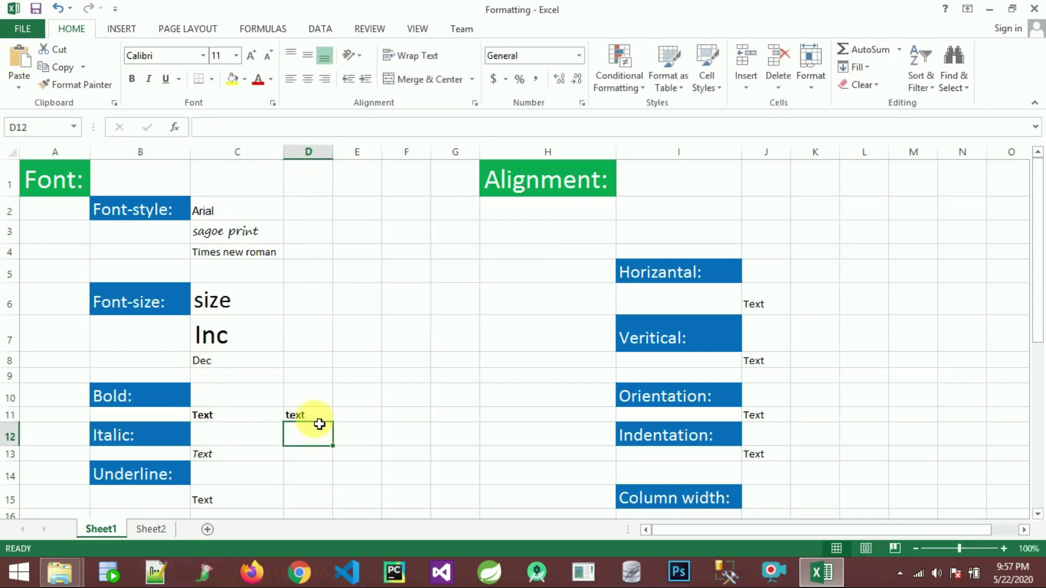
# Enter "Text" in cell D13, beside the italic sample, and make it italic.
pyautogui.click(318, 418)
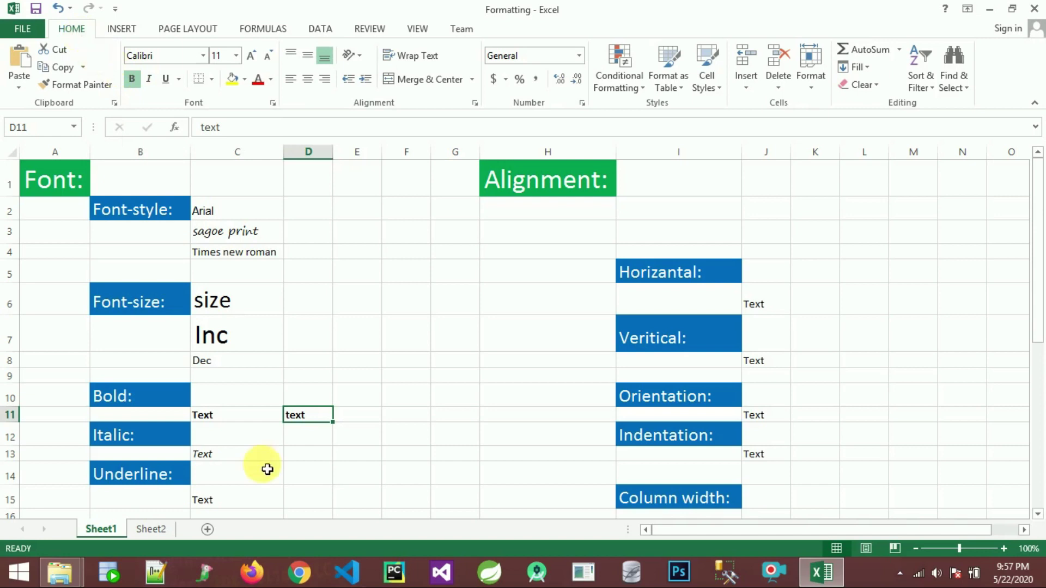
pyautogui.click(225, 455)
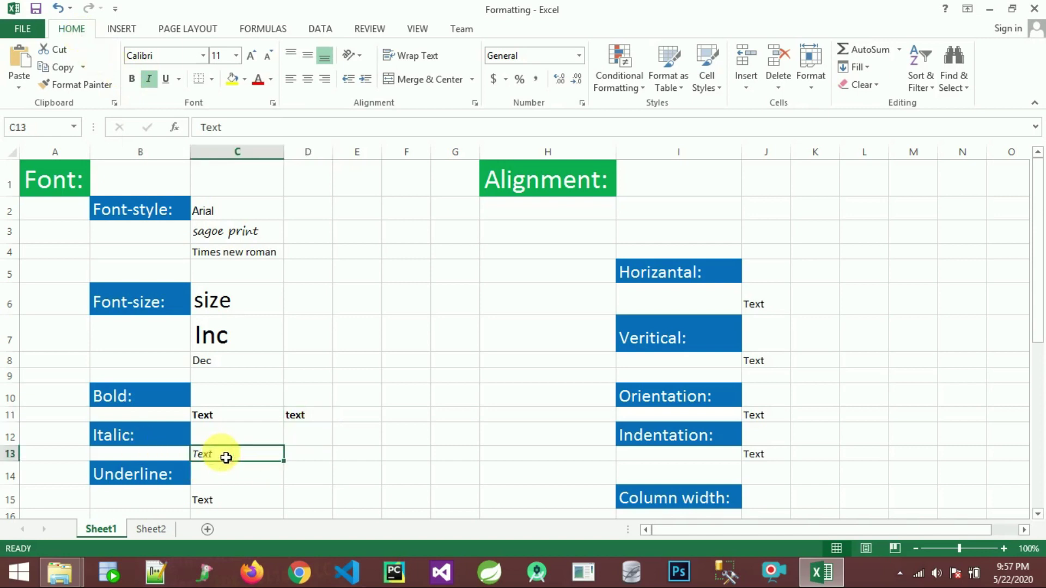
pyautogui.click(315, 457)
pyautogui.write('Text')
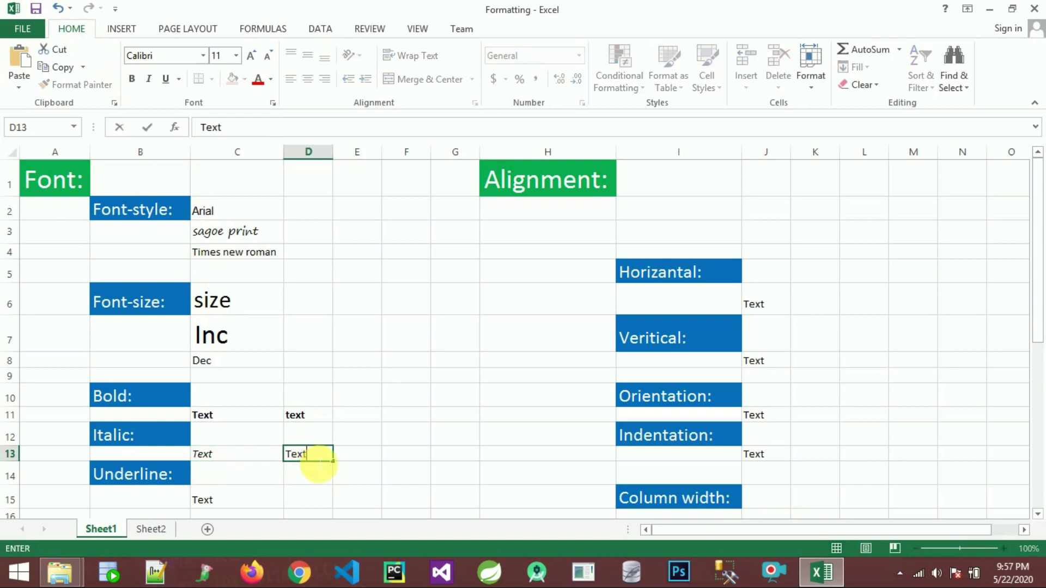
pyautogui.click(299, 474)
pyautogui.click(312, 460)
pyautogui.hotkey('ctrl', 'i')
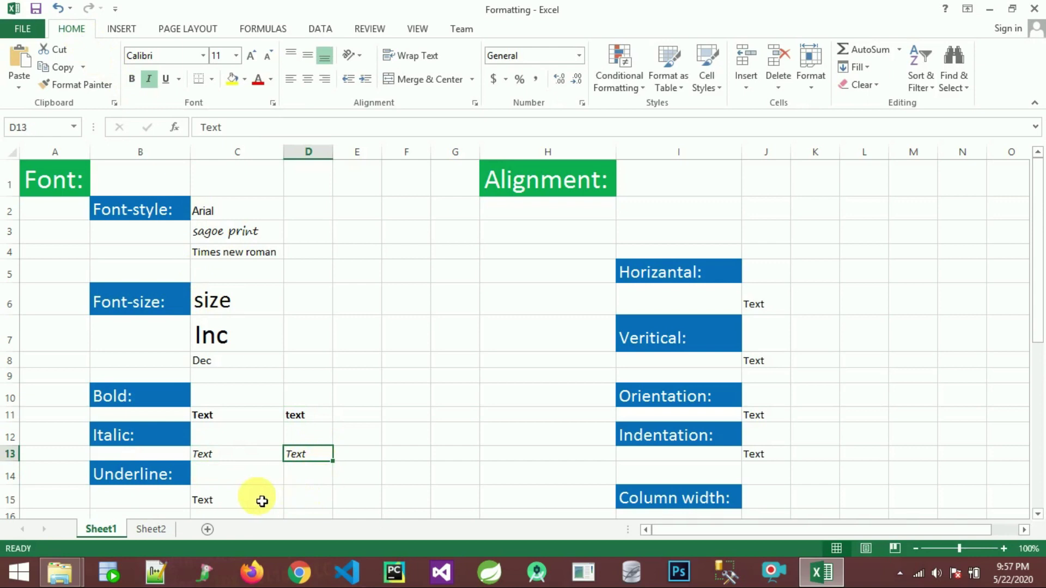
# Underline the sample text in cell C15.
pyautogui.click(242, 500)
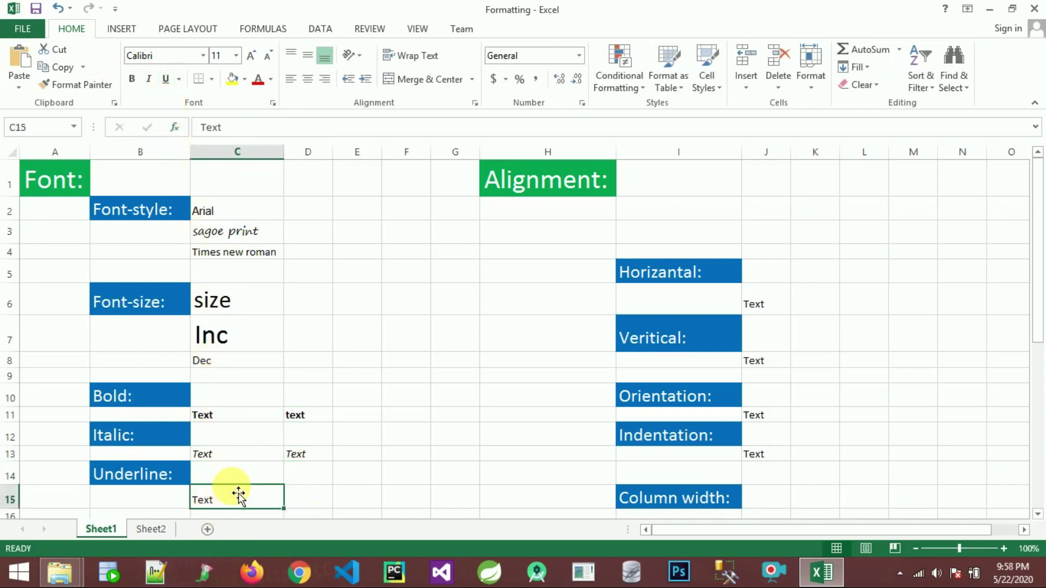
pyautogui.hotkey('ctrl', 'u')
# Apply All Borders to the sample text cell C22, below the Background color heading.
pyautogui.press('Down')
pyautogui.press('Down')
pyautogui.press('Down')
pyautogui.press('Down')
pyautogui.press('Down')
pyautogui.press('Down')
pyautogui.press('Down')
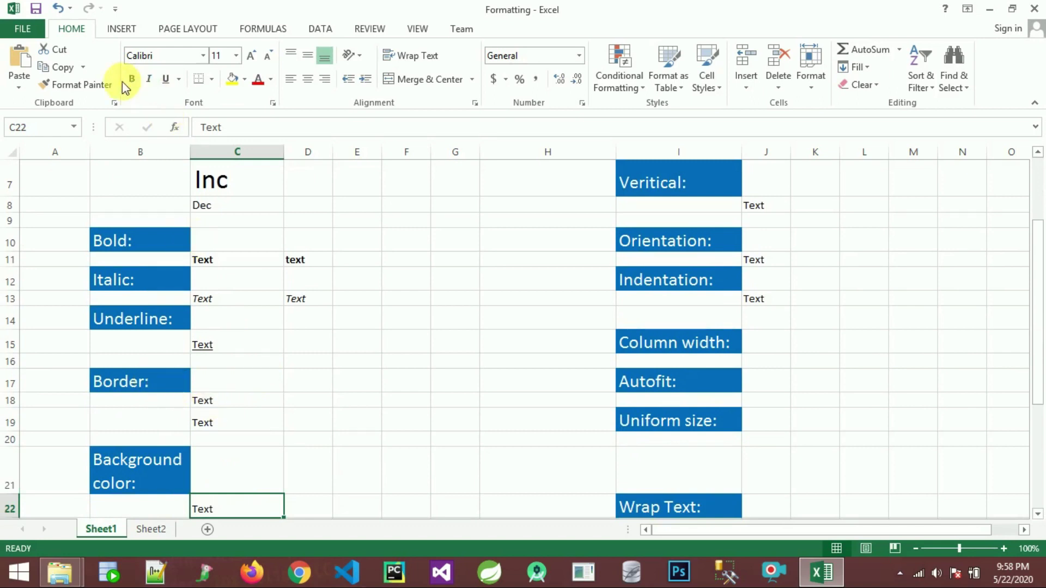
pyautogui.click(212, 80)
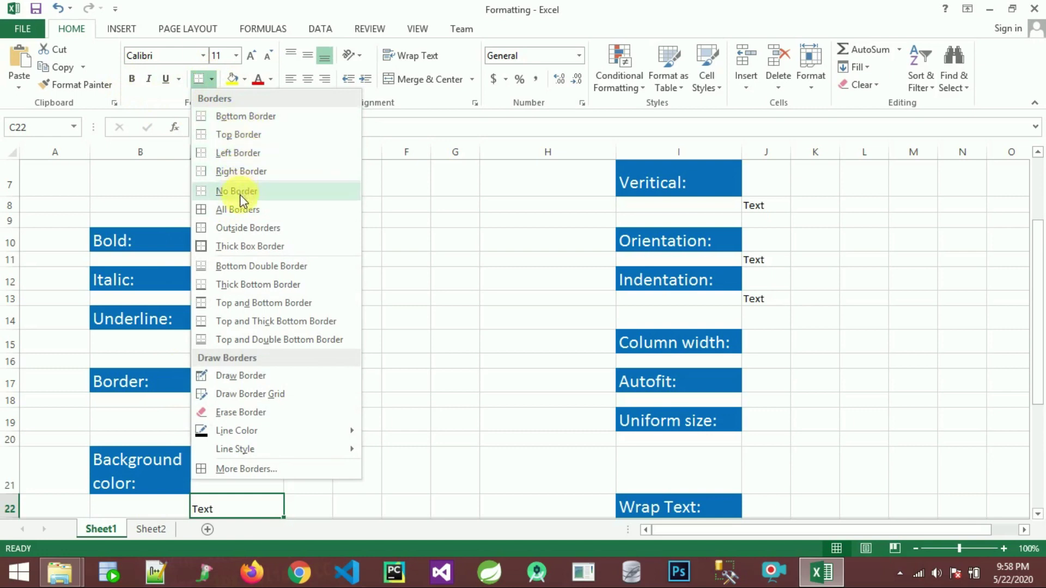
pyautogui.click(241, 213)
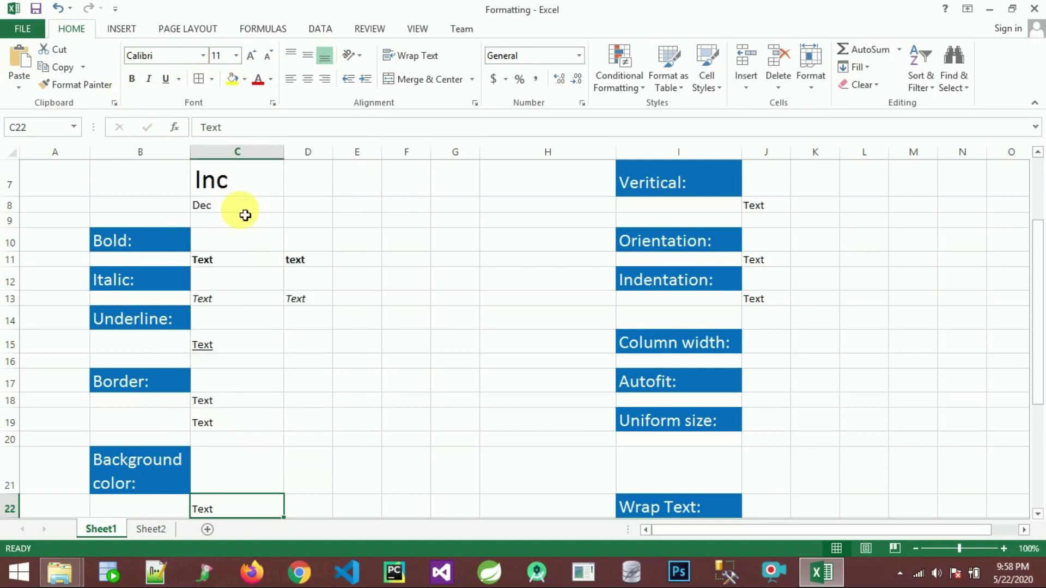
pyautogui.click(312, 508)
pyautogui.scroll(-2, 312, 508)
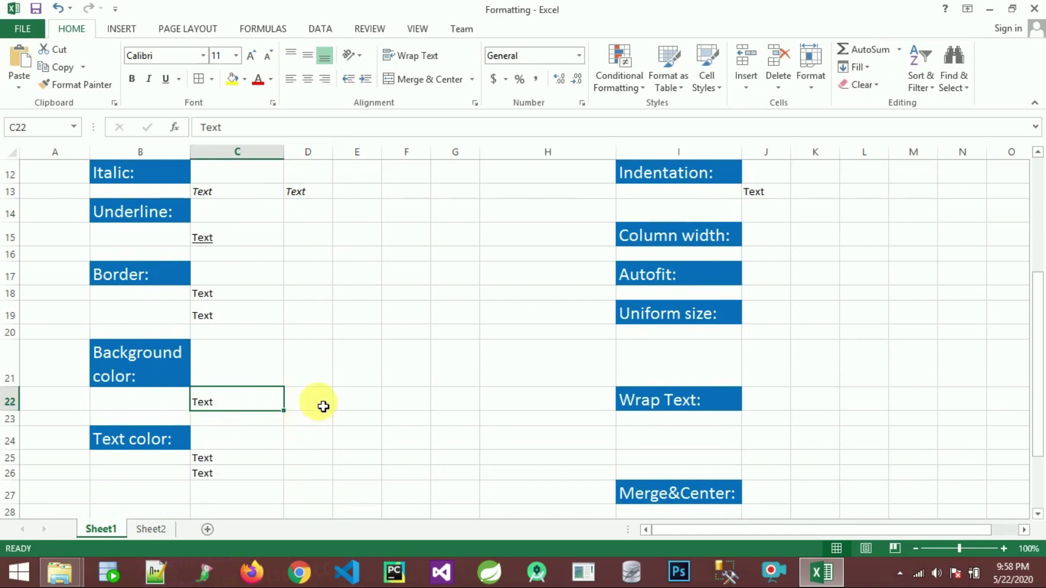
# Apply All Borders to the empty cell range E22:E26.
pyautogui.click(353, 406)
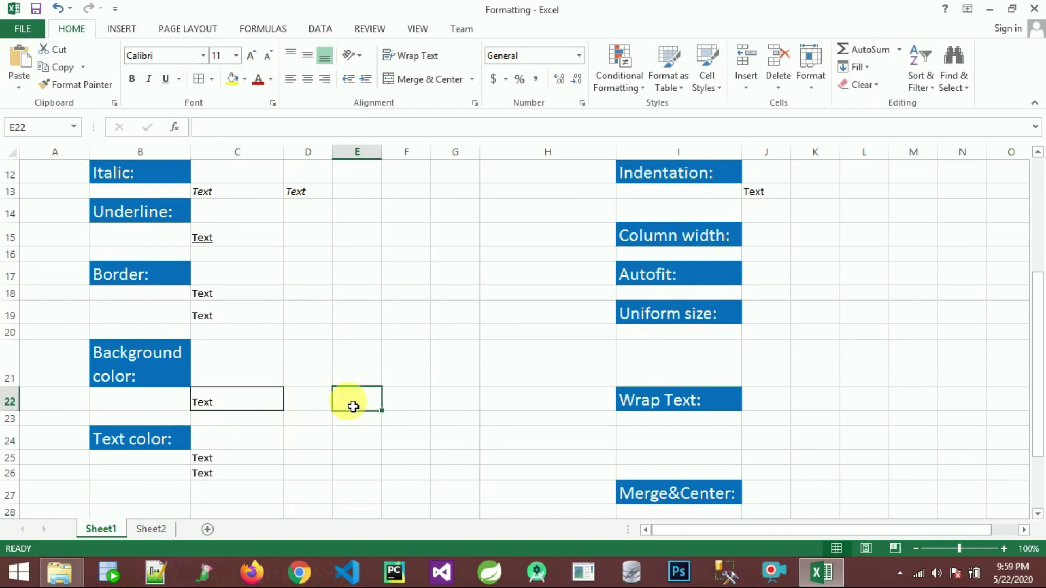
pyautogui.moveTo(353, 406); pyautogui.dragTo(352, 474)
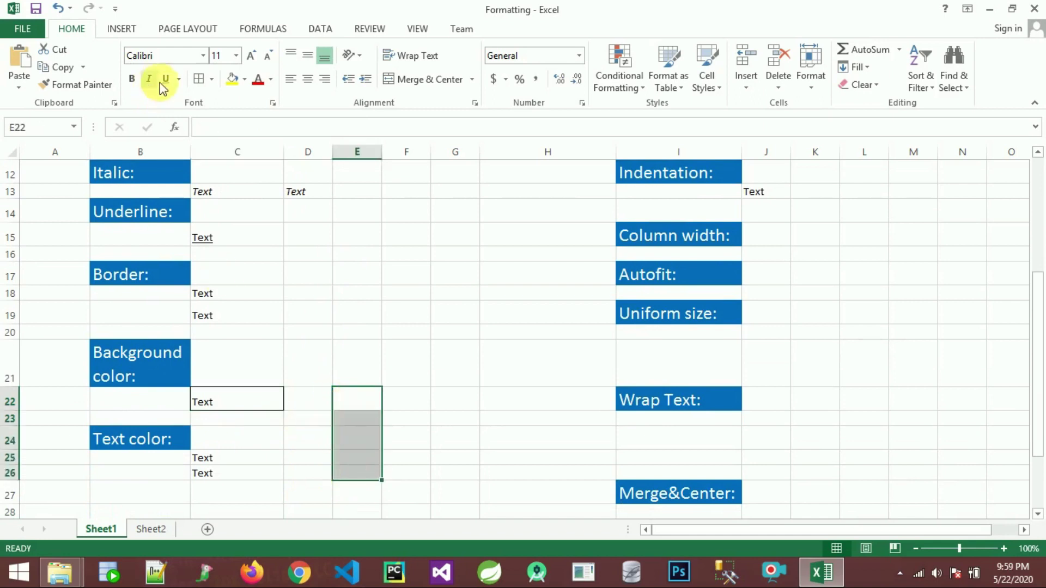
pyautogui.click(195, 80)
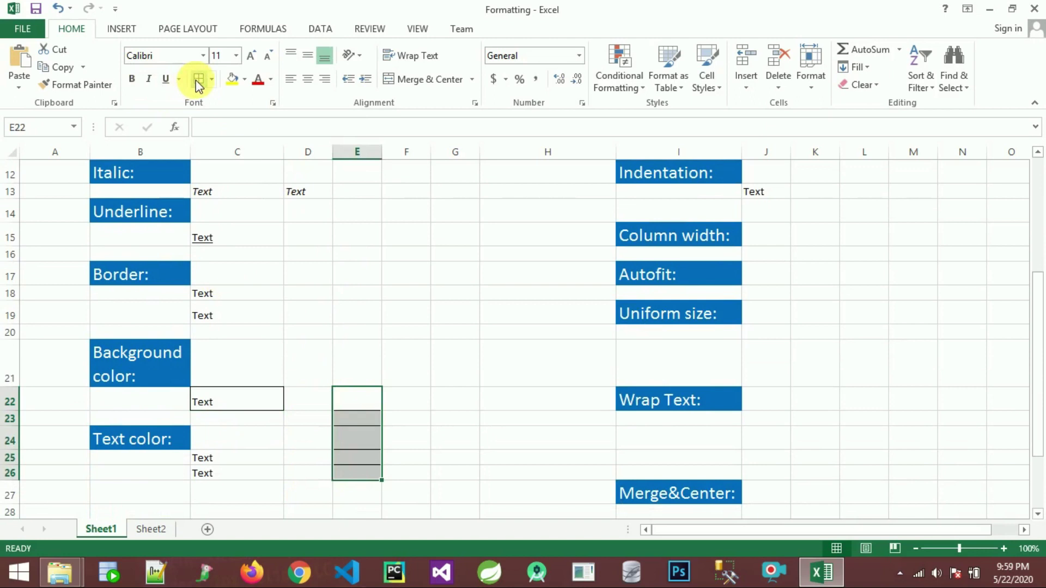
pyautogui.click(422, 408)
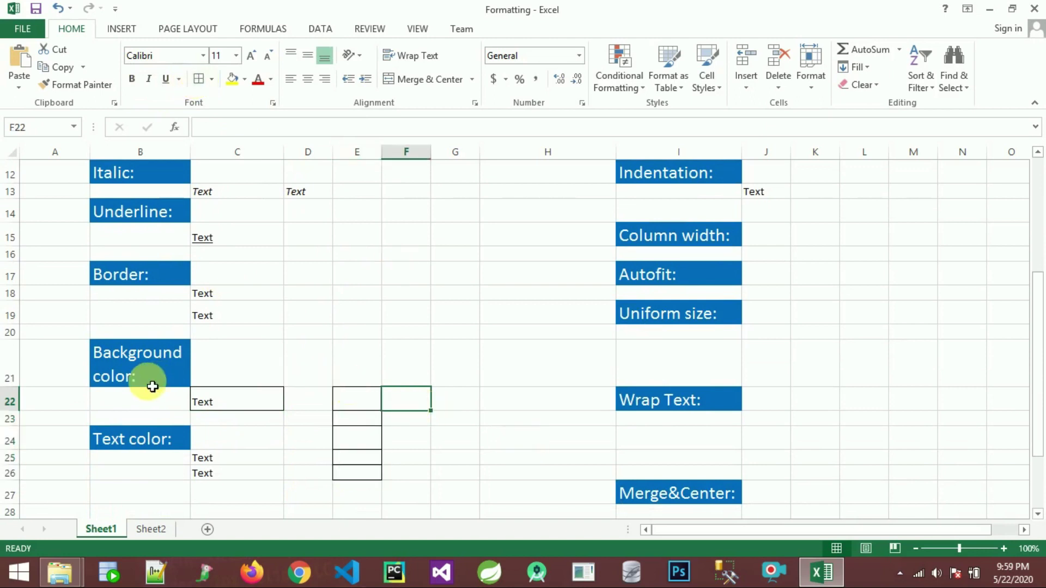
pyautogui.click(212, 79)
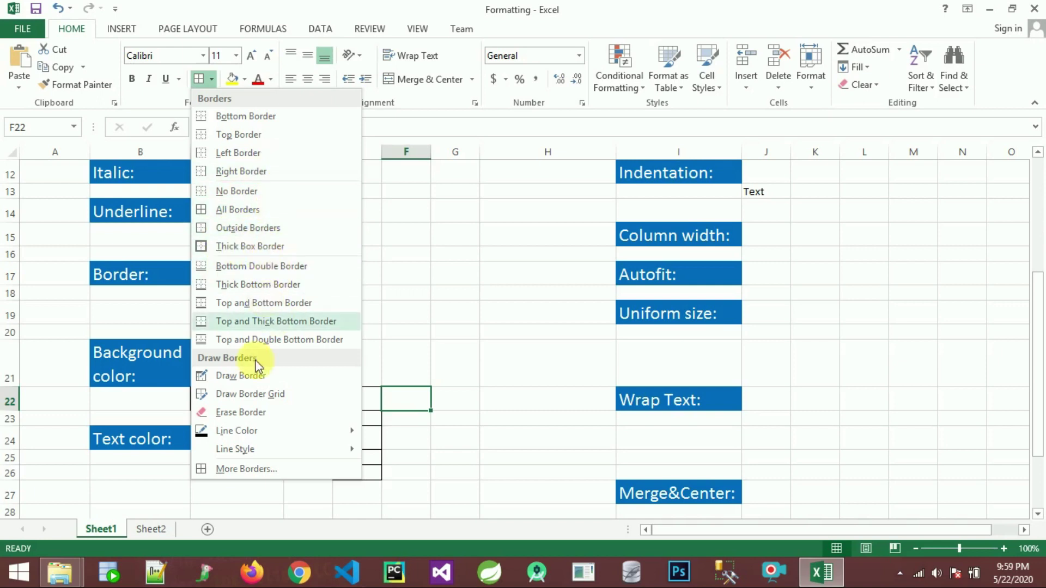
pyautogui.moveTo(261, 436)
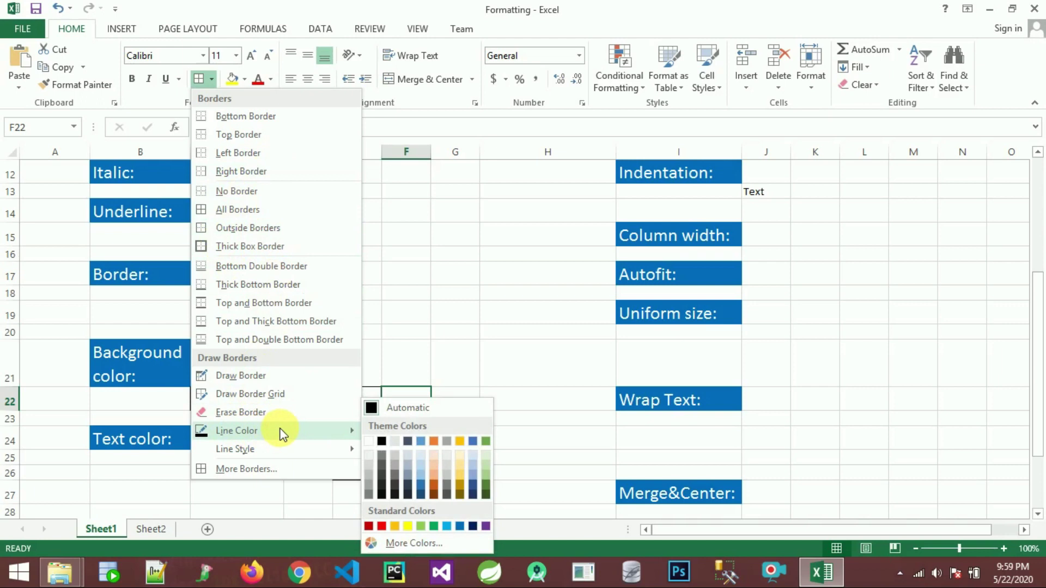
pyautogui.moveTo(279, 453)
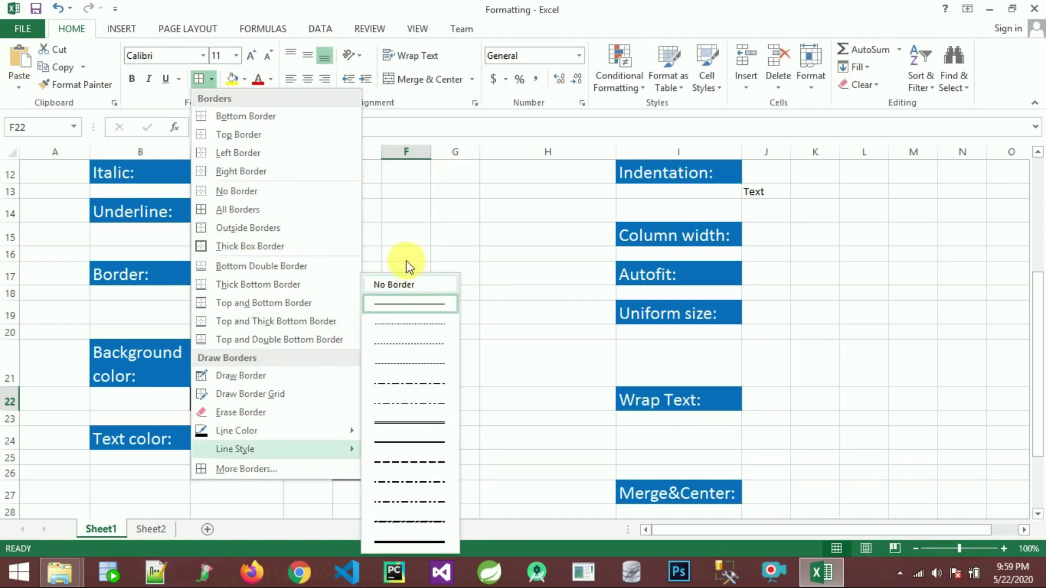
pyautogui.click(401, 229)
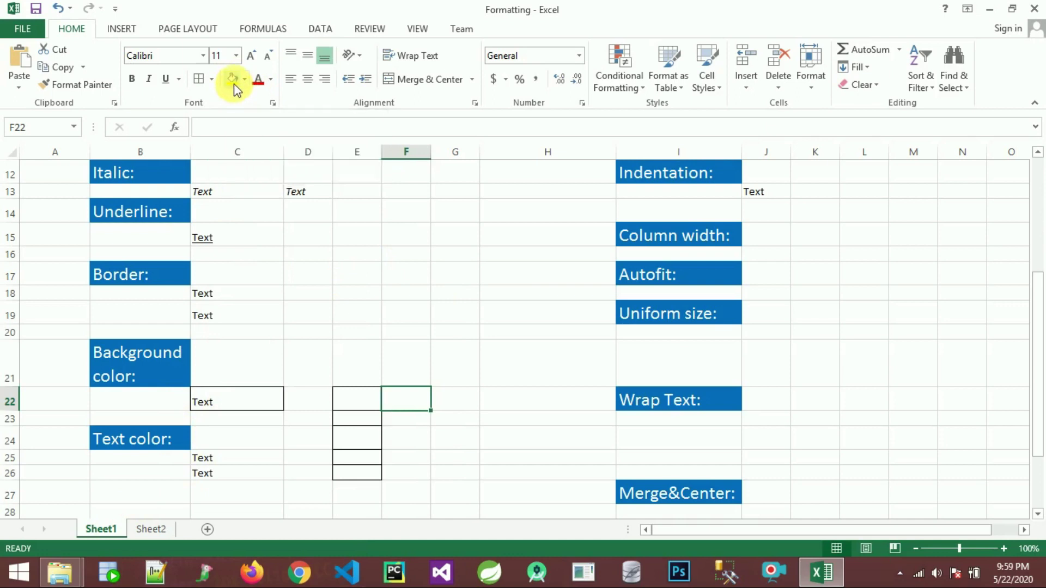
# Fill the background of cell C22 with the standard yellow.
pyautogui.click(222, 402)
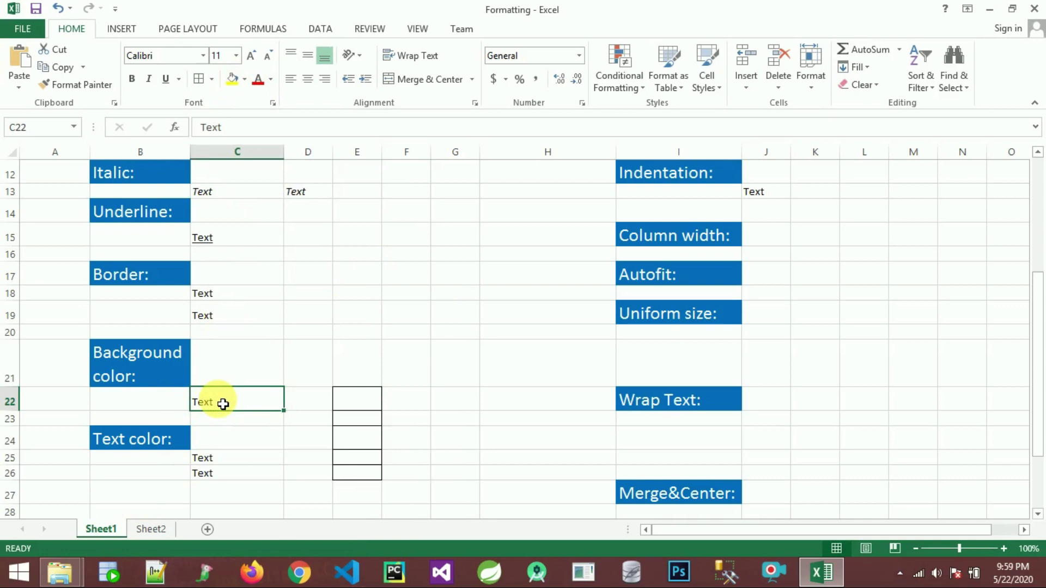
pyautogui.click(244, 79)
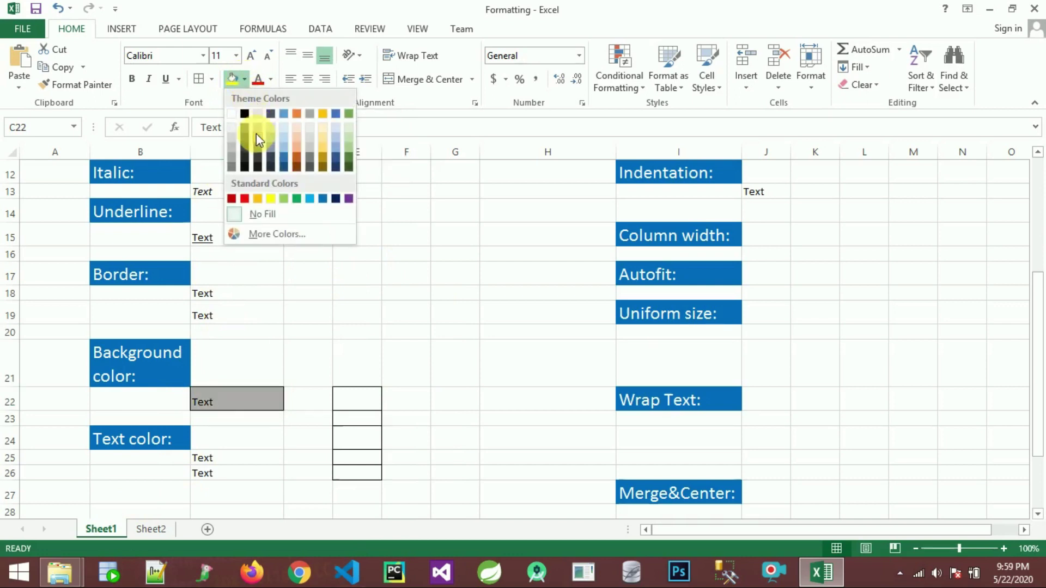
pyautogui.click(273, 198)
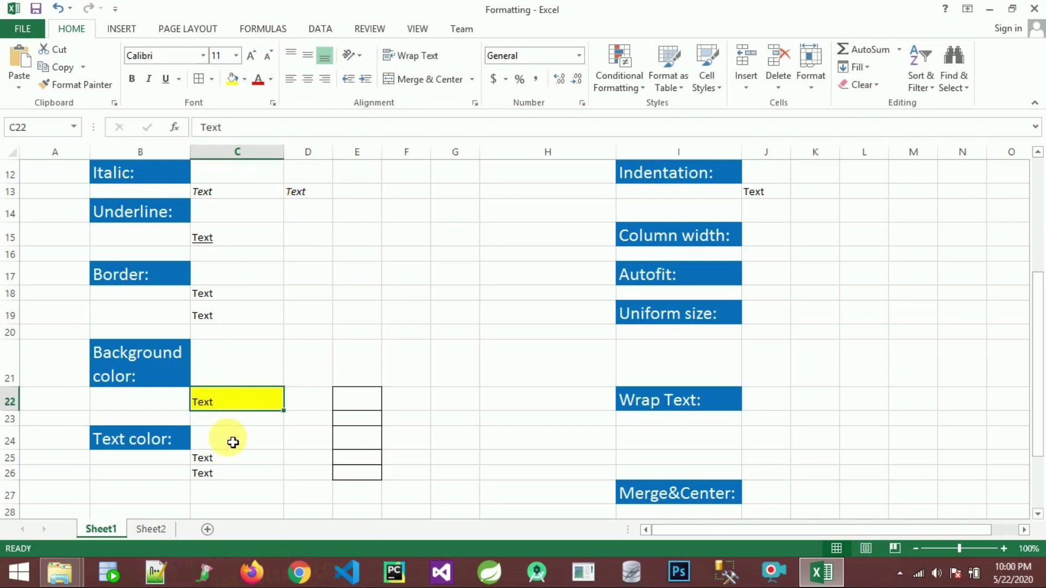
# Change the font color of the sample text in cell C25 to the standard dark red.
pyautogui.click(141, 448)
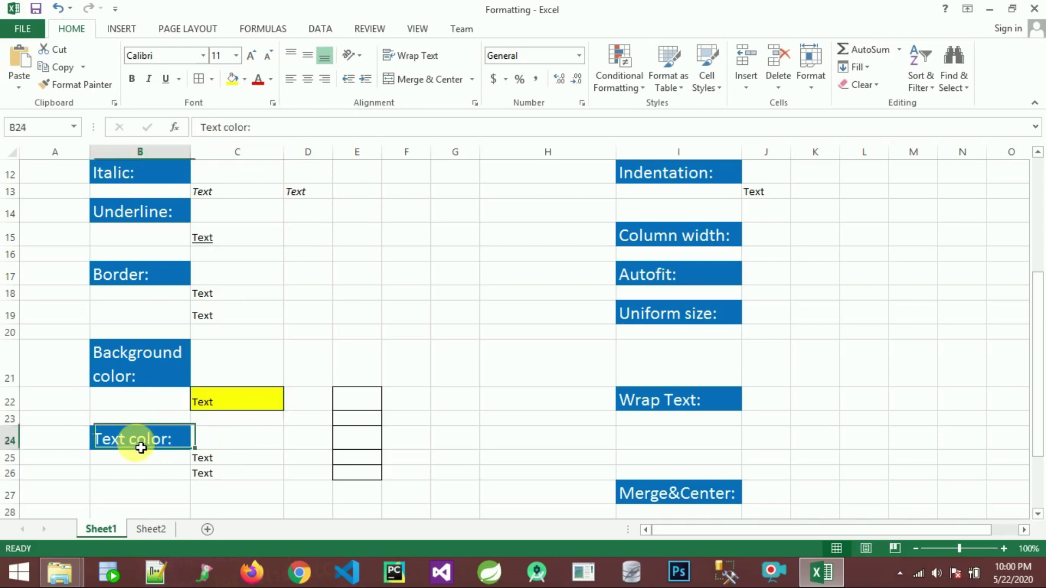
pyautogui.click(237, 462)
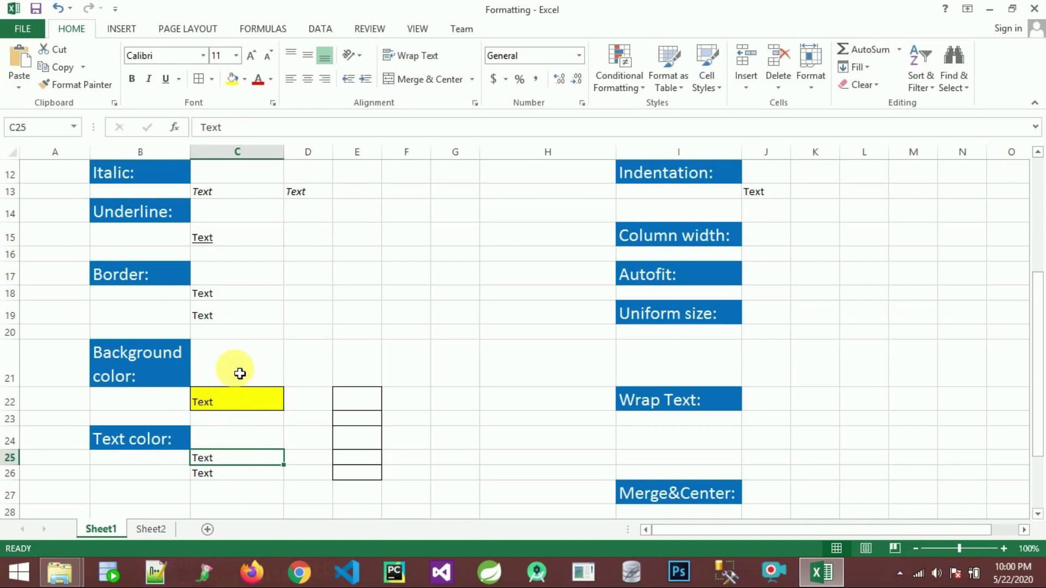
pyautogui.click(271, 82)
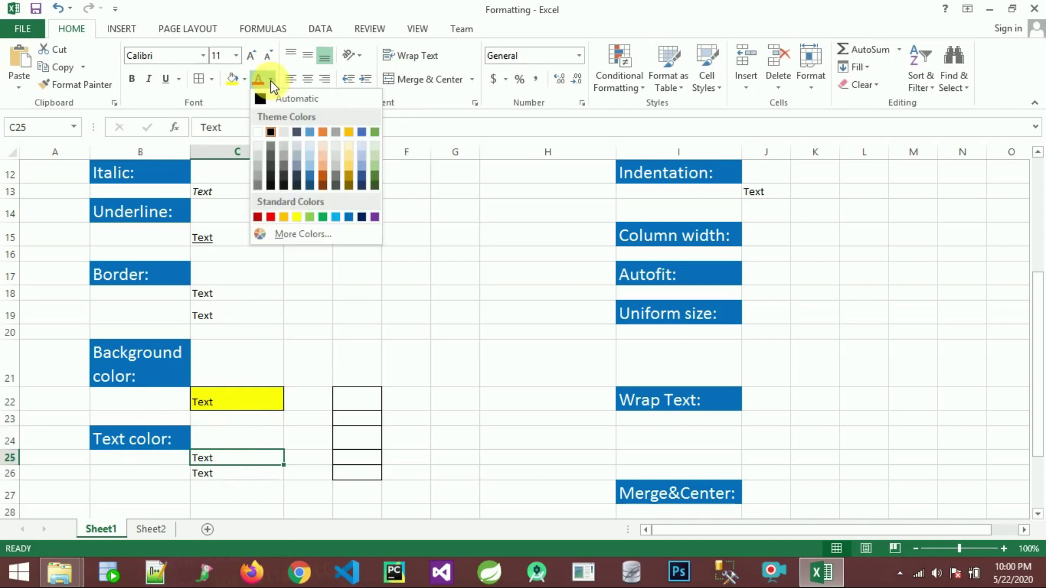
pyautogui.click(258, 217)
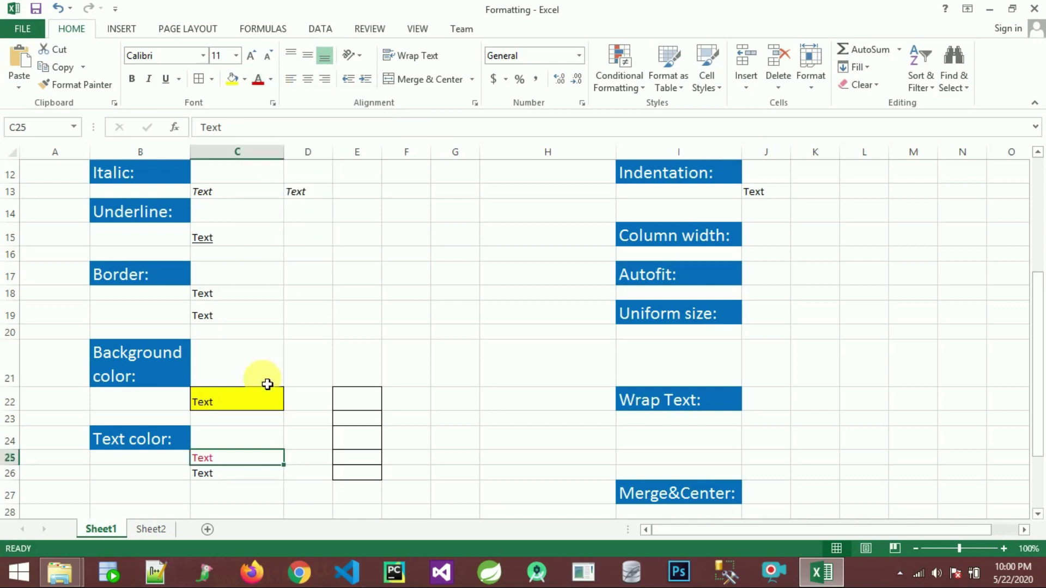
# Give cell C26 a standard light blue fill and a white font color.
pyautogui.click(229, 475)
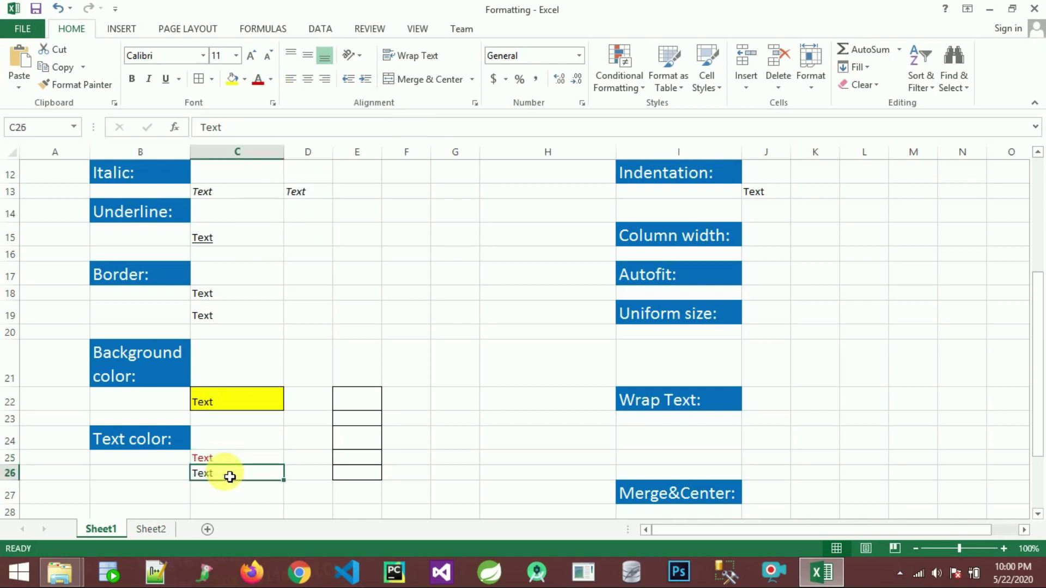
pyautogui.click(245, 80)
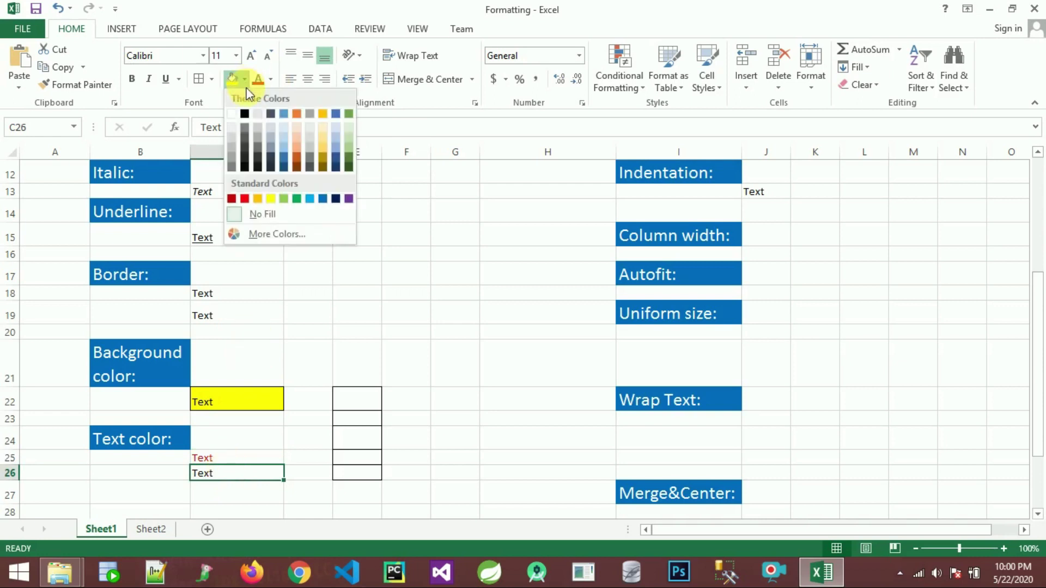
pyautogui.click(312, 199)
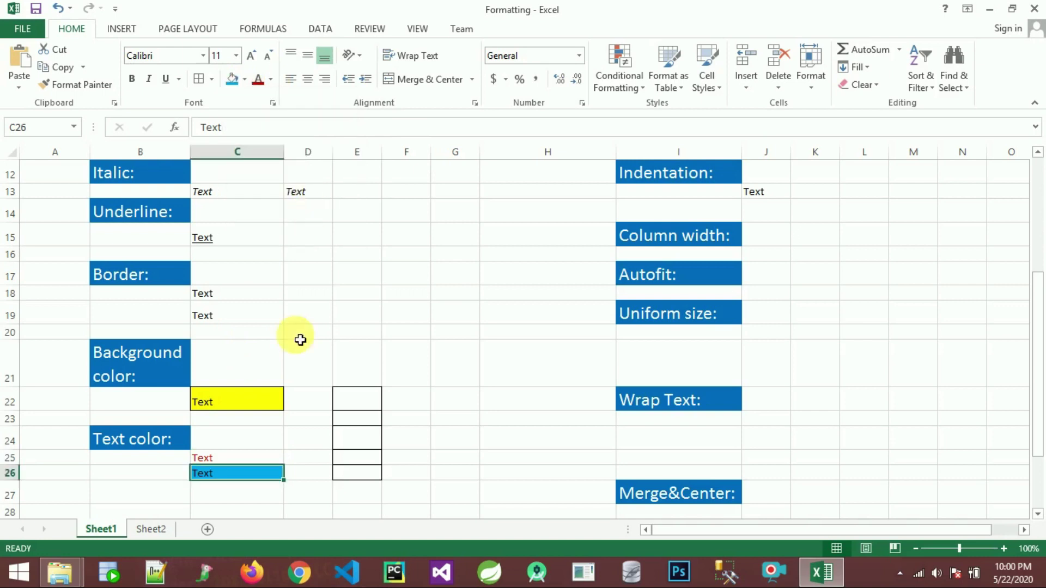
pyautogui.click(271, 79)
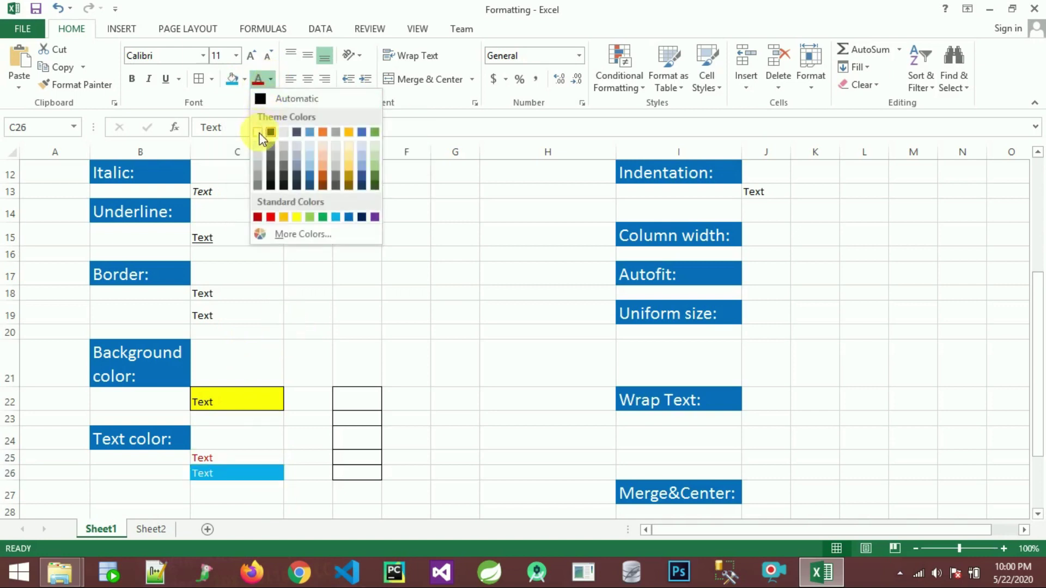
pyautogui.click(260, 132)
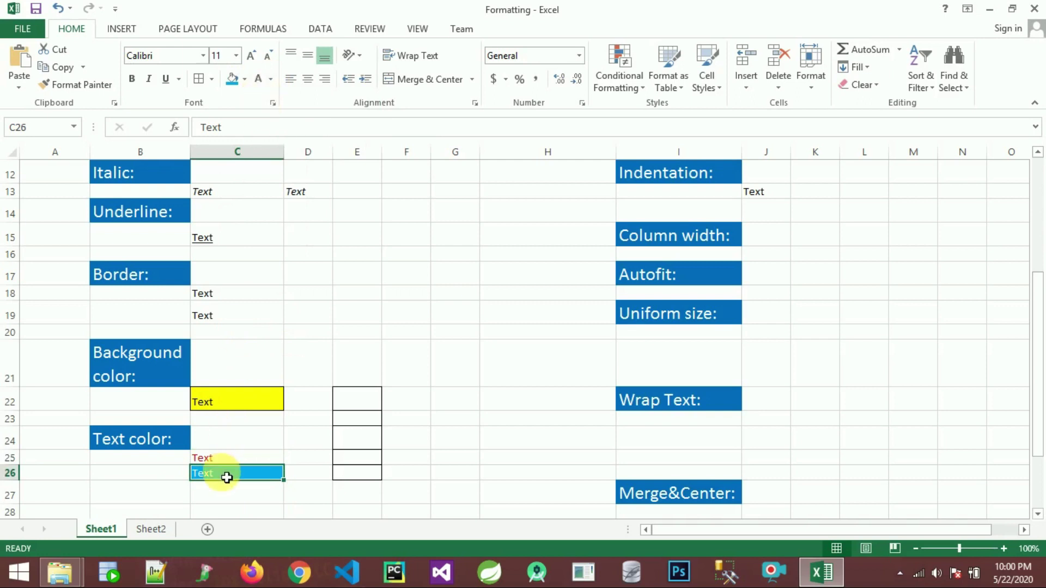
# Replace the fill of cell C26 with a custom purple color, RGB 192, 48, 182.
pyautogui.click(270, 79)
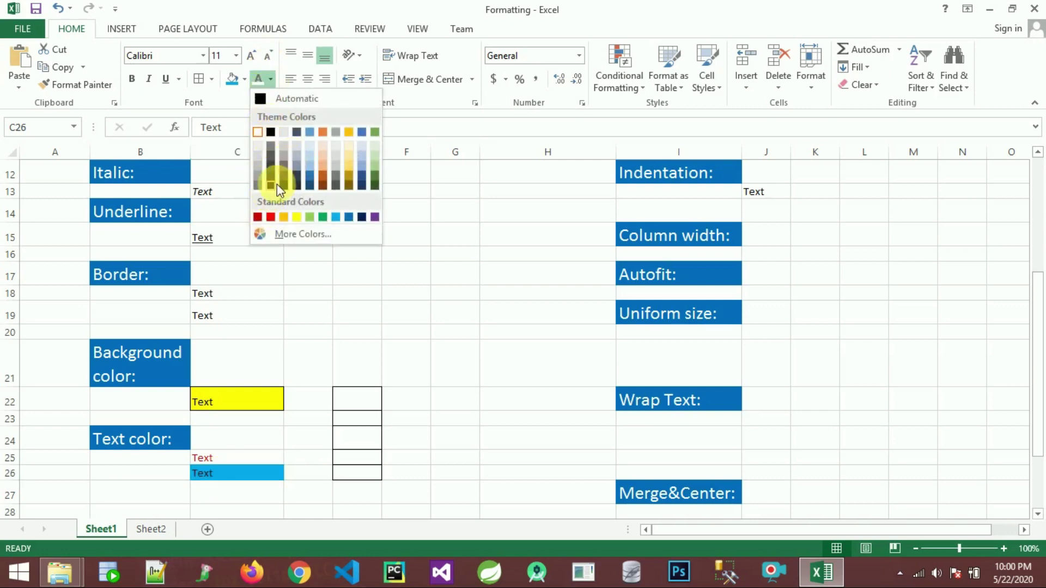
pyautogui.click(245, 79)
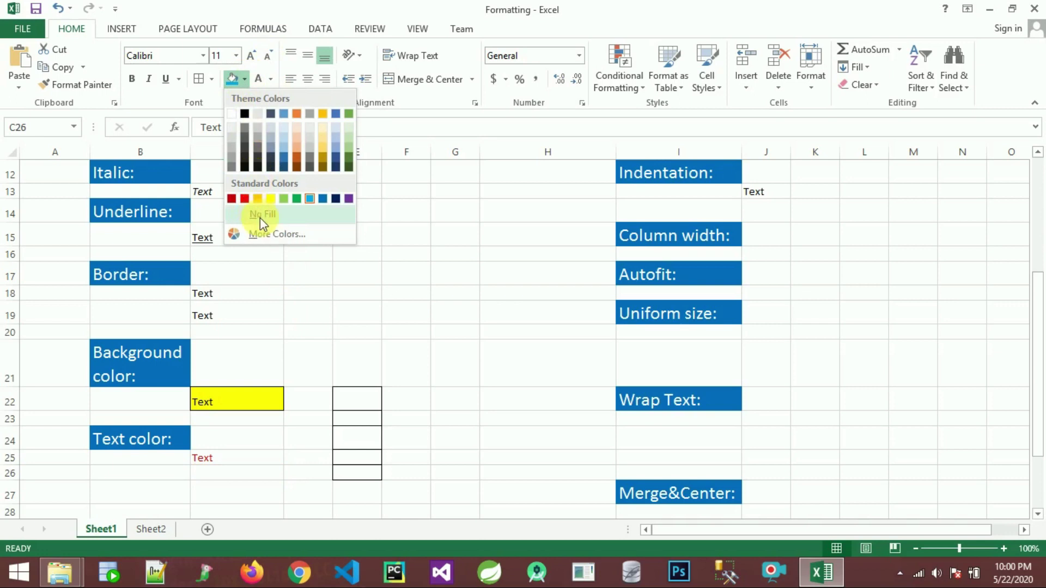
pyautogui.click(281, 237)
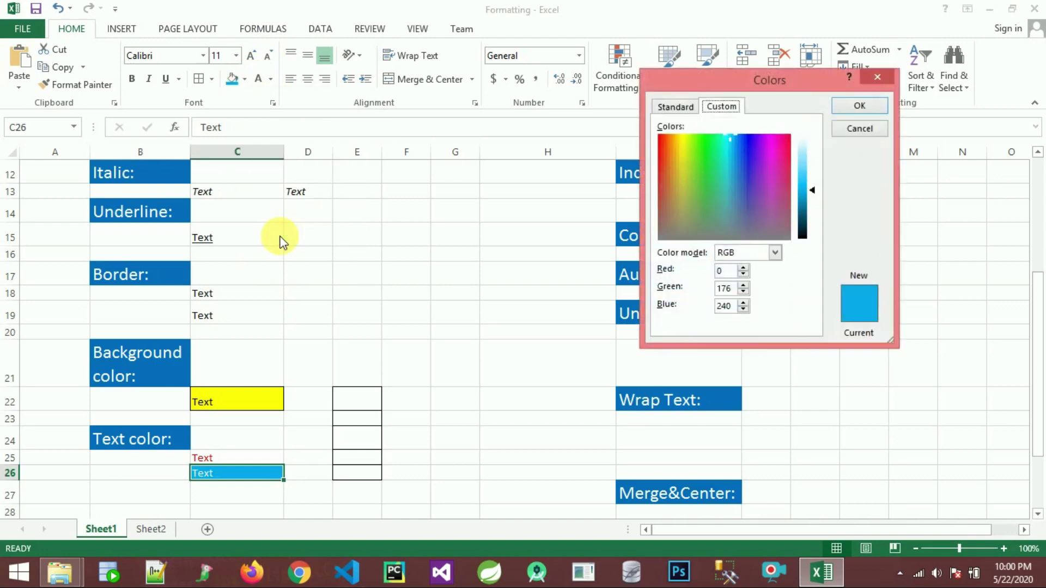
pyautogui.click(770, 175)
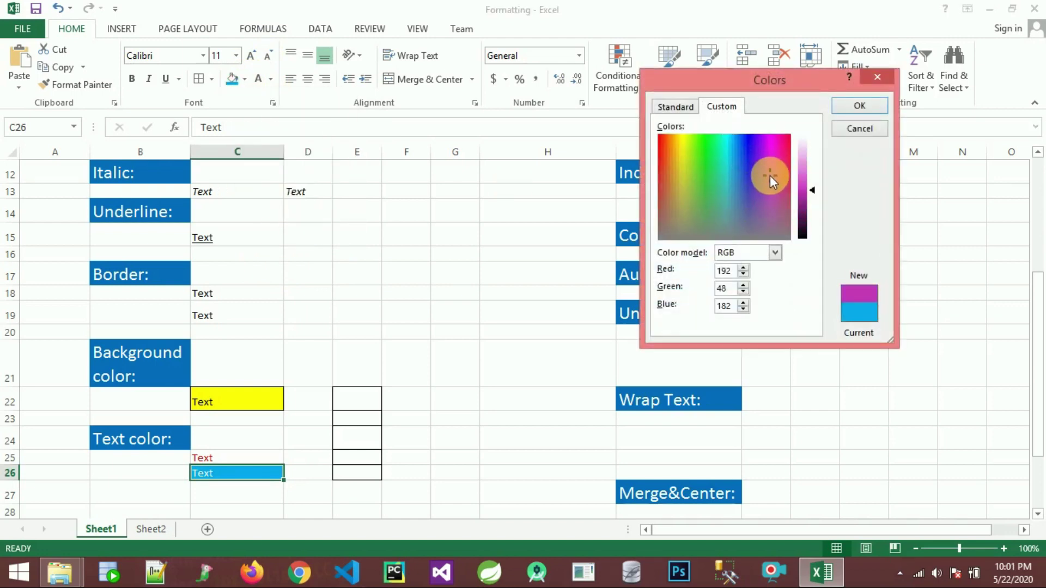
pyautogui.click(858, 106)
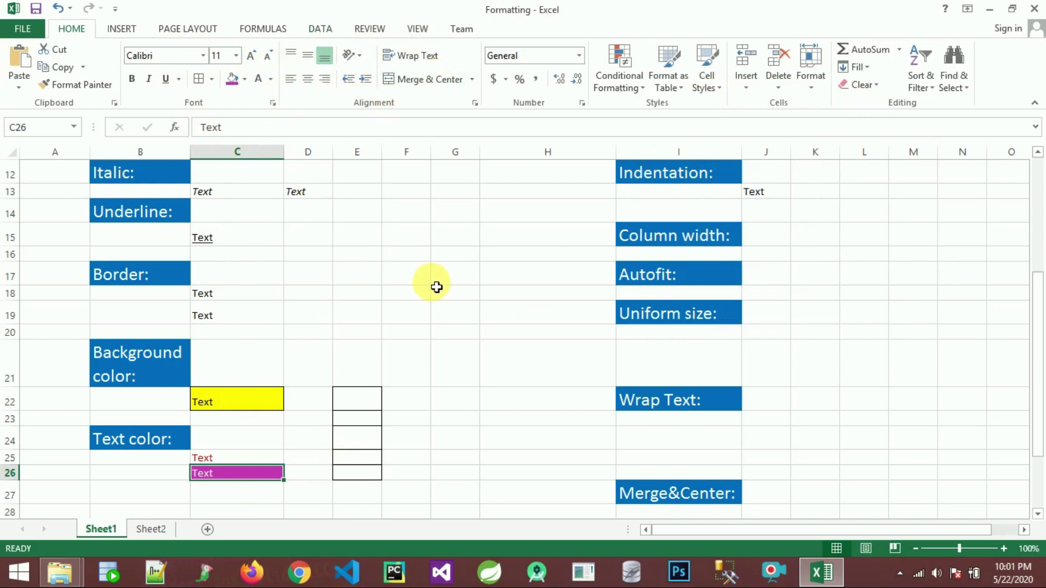
pyautogui.click(455, 279)
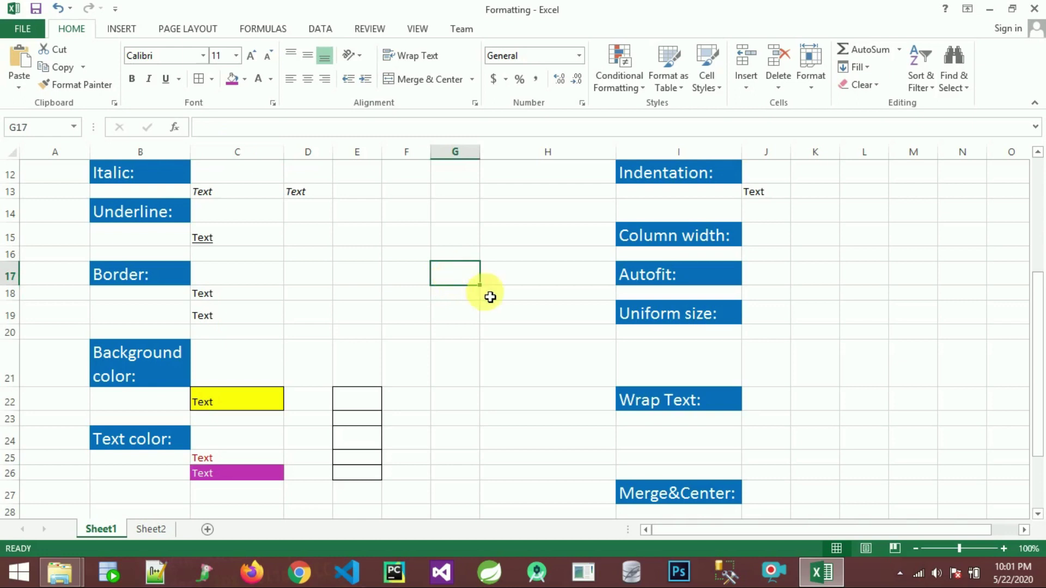
pyautogui.click(420, 275)
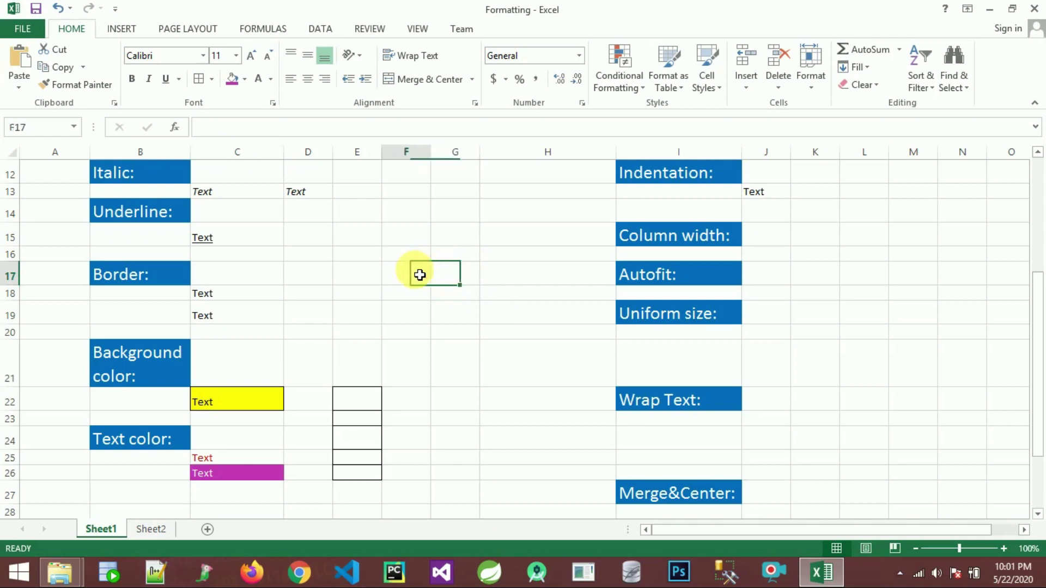
pyautogui.click(475, 279)
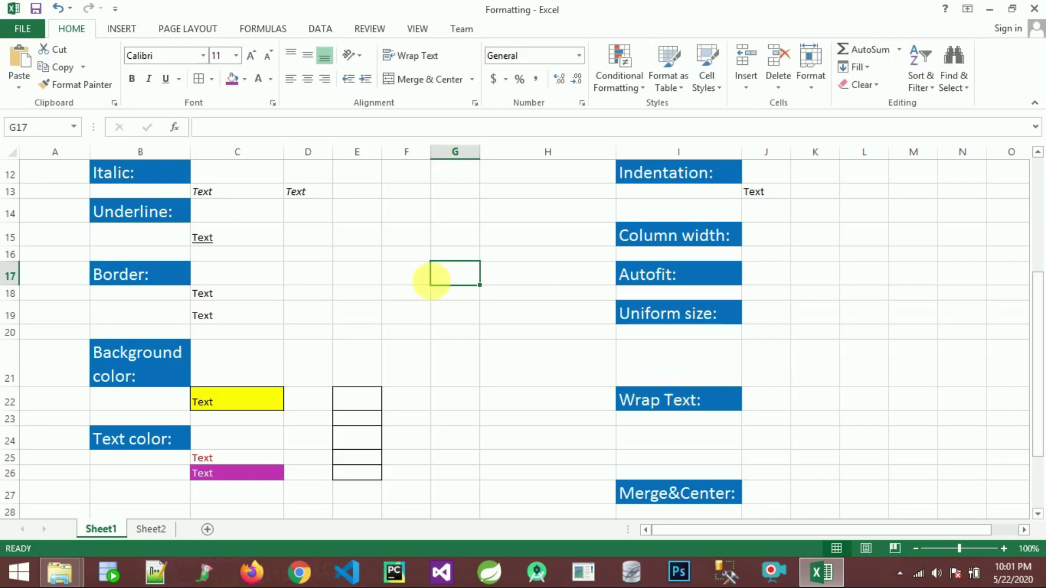
# Enter "Text" in cell I2 and the number 10 in cell I3, and compare their default horizontal alignment.
pyautogui.moveTo(1039, 416); pyautogui.dragTo(1044, 278)
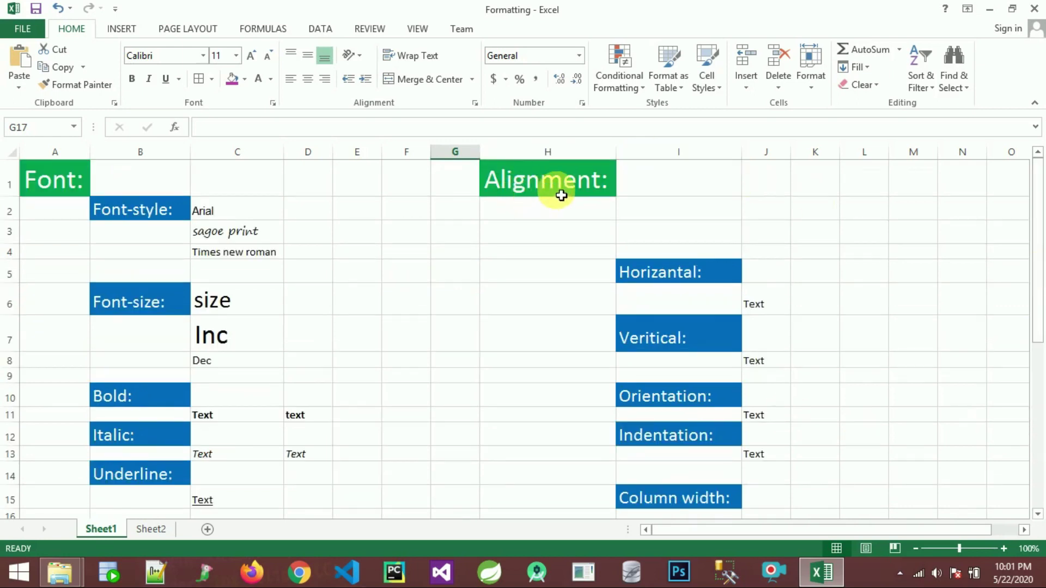
pyautogui.click(662, 212)
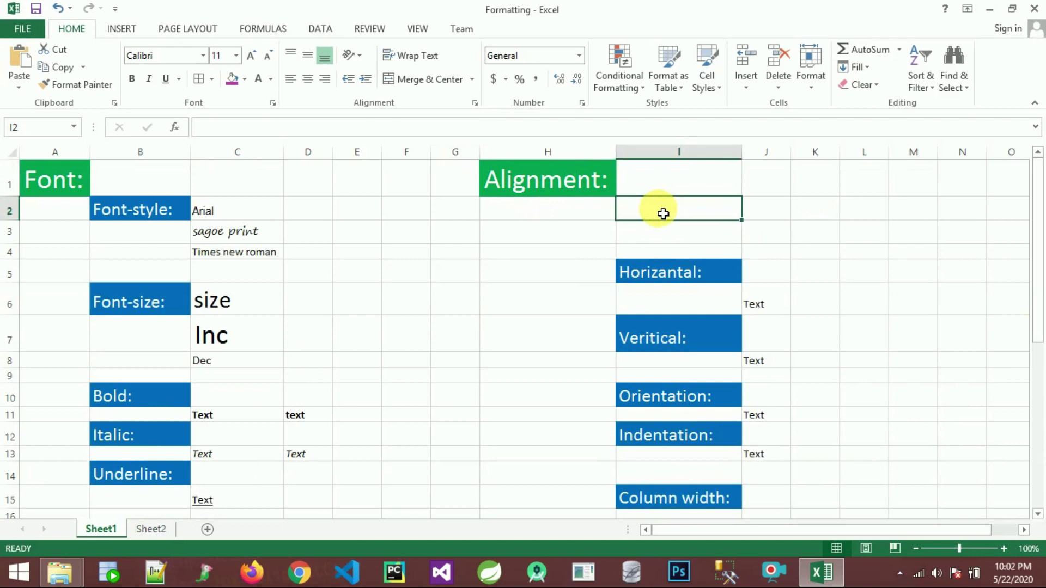
pyautogui.write('Text')
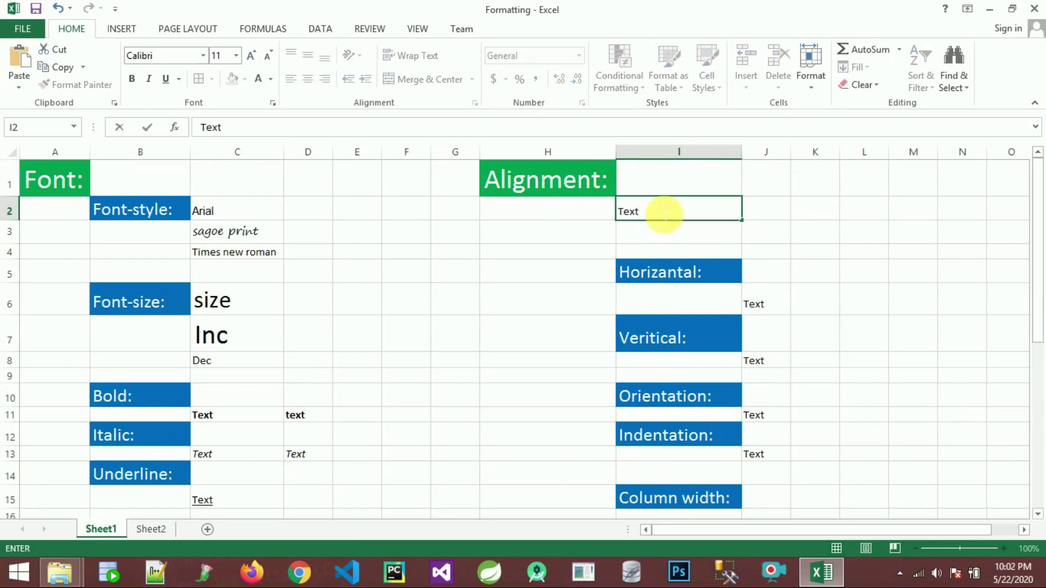
pyautogui.press('Return')
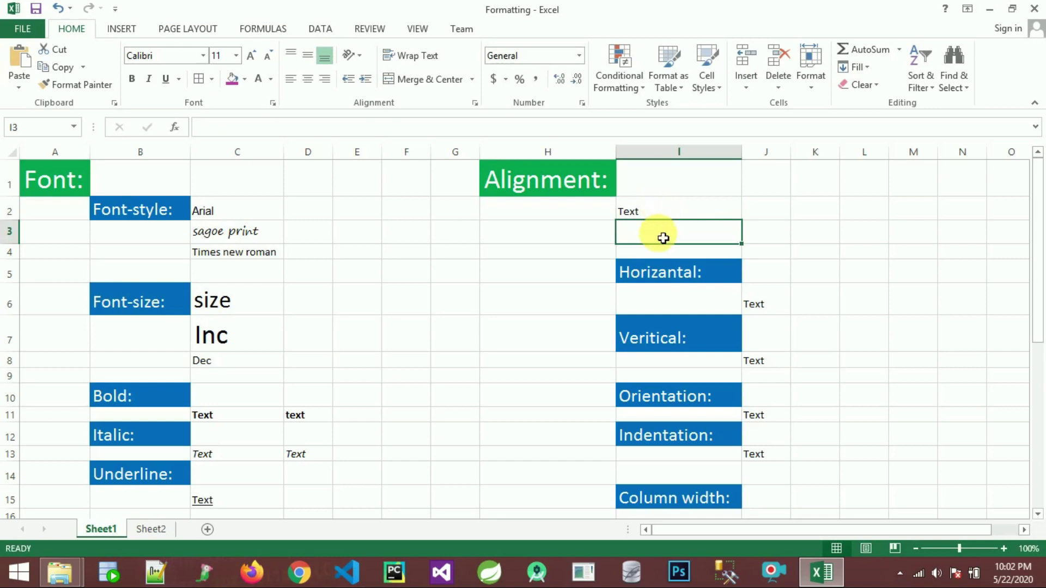
pyautogui.write('10')
pyautogui.press('Tab')
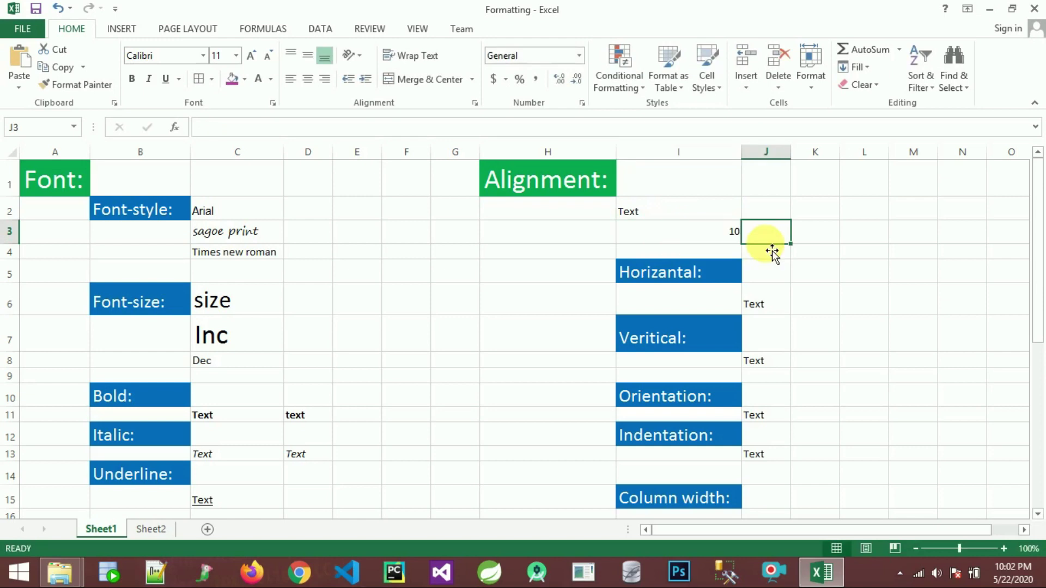
pyautogui.click(725, 238)
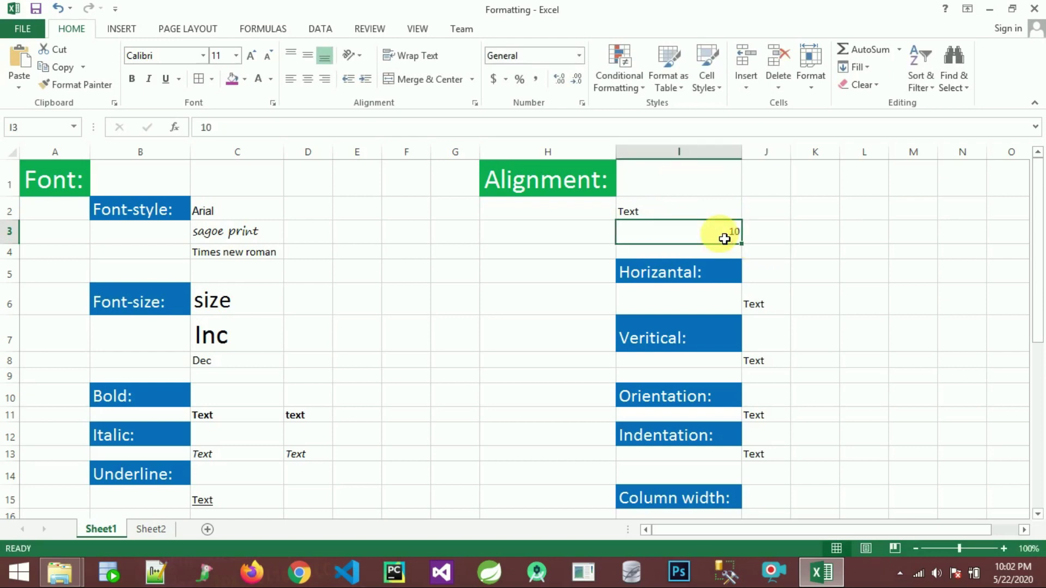
pyautogui.click(714, 210)
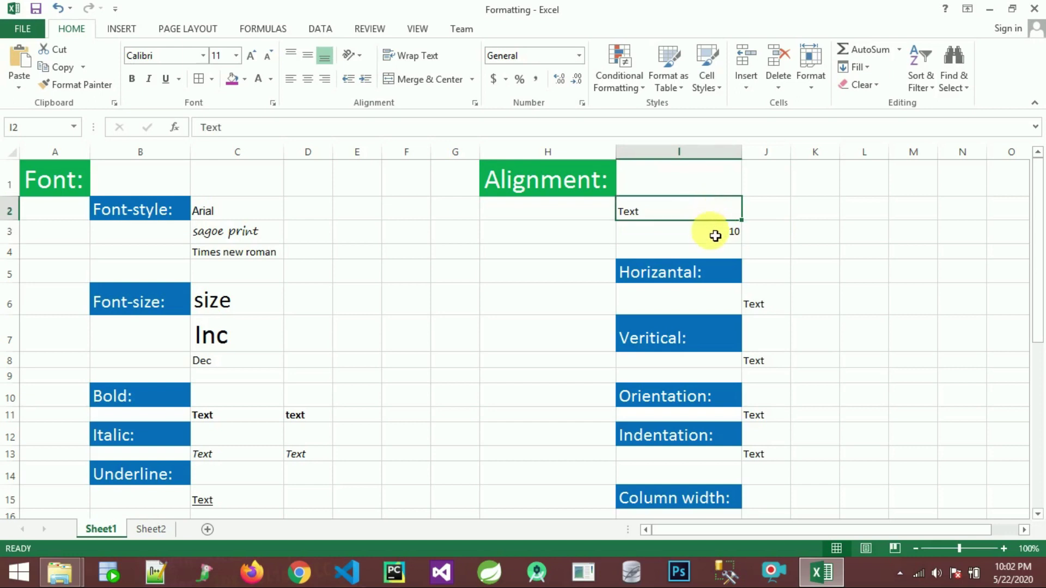
pyautogui.click(716, 235)
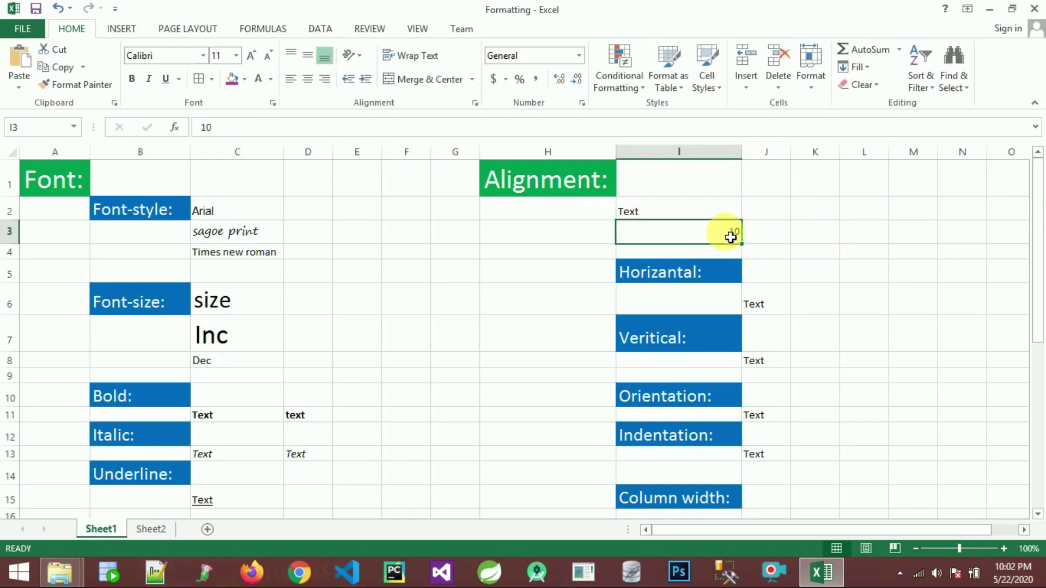
# Enter the number 10 in cell K3.
pyautogui.click(812, 242)
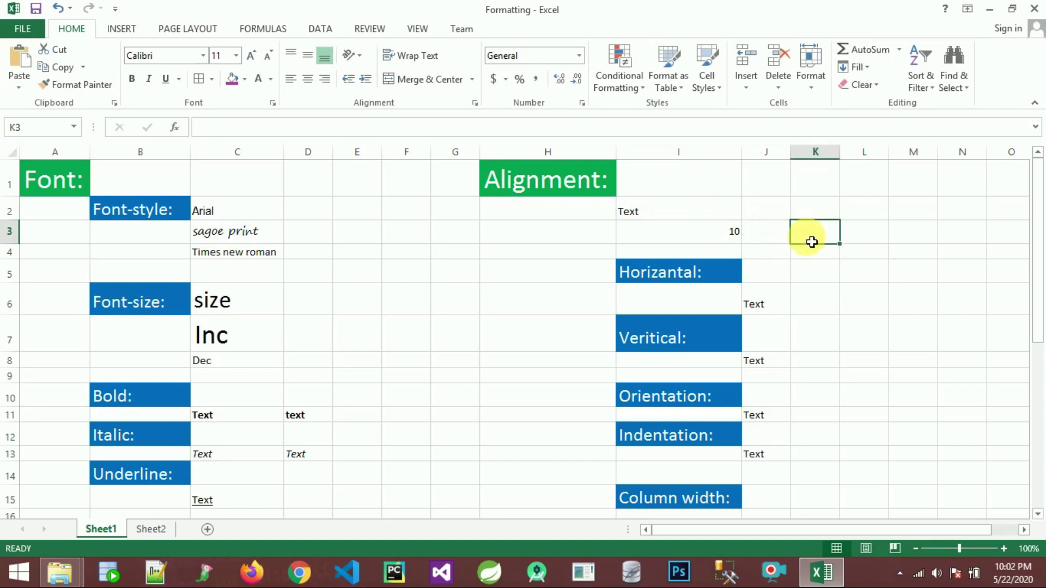
pyautogui.write('10')
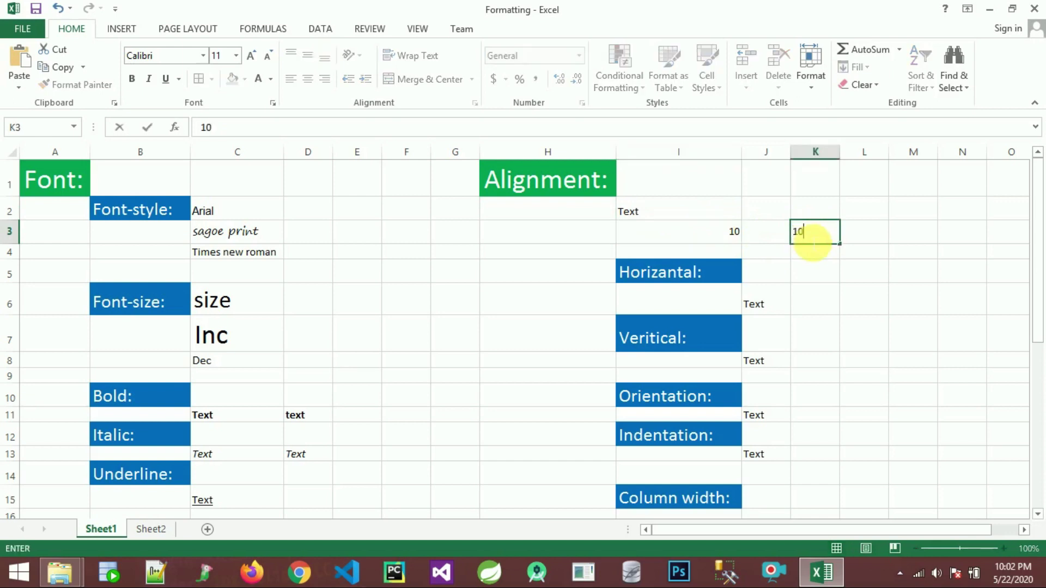
pyautogui.click(812, 267)
pyautogui.click(820, 239)
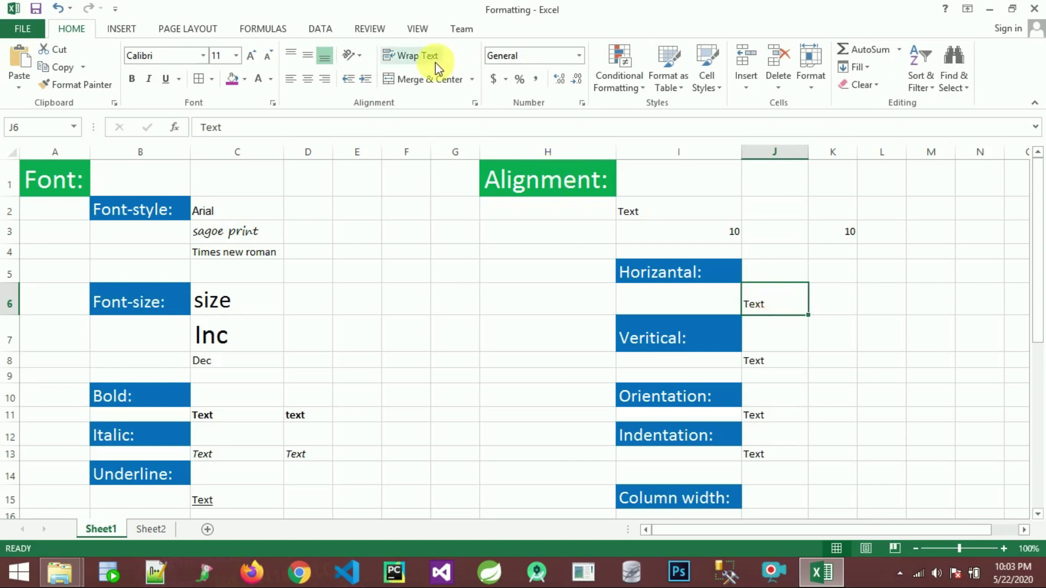
# Try center alignment on the horizontal sample text in cell J6, and settle on right alignment.
pyautogui.click(308, 81)
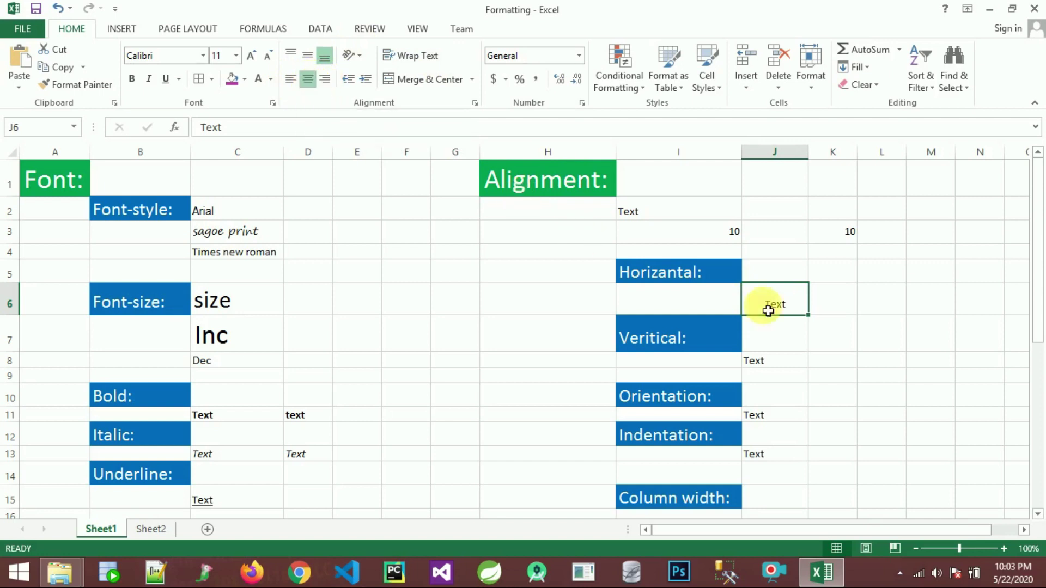
pyautogui.click(325, 80)
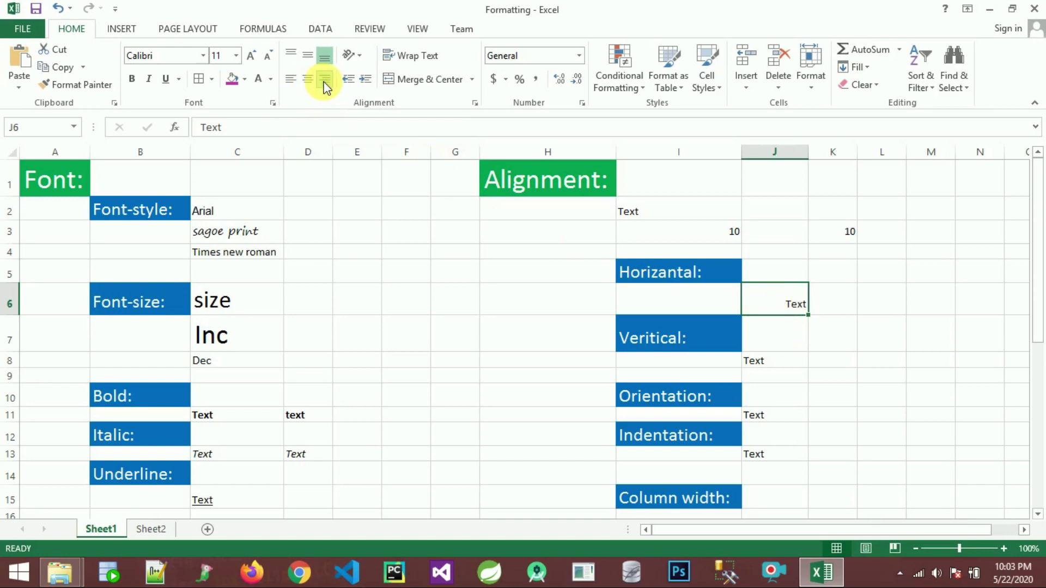
# Enlarge row 8 to a height of about 32 for the vertical alignment sample, and check its exact row height.
pyautogui.click(779, 369)
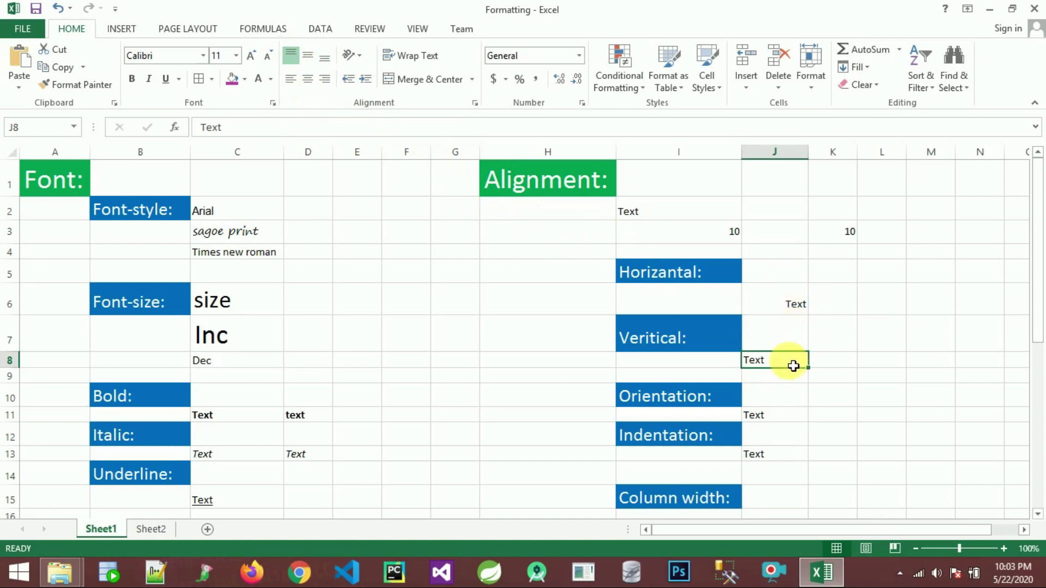
pyautogui.moveTo(23, 374); pyautogui.dragTo(24, 390)
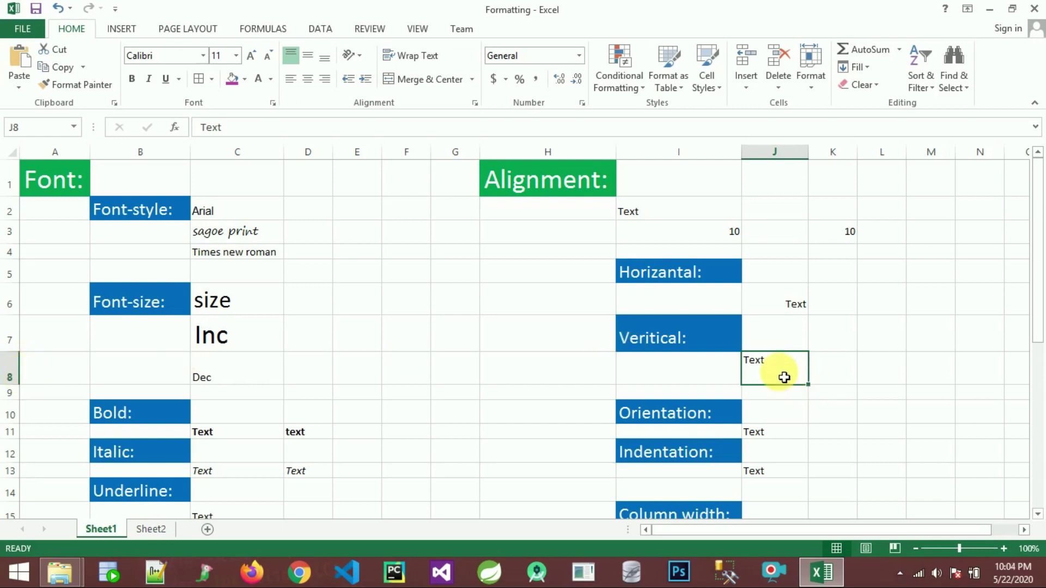
pyautogui.click(812, 90)
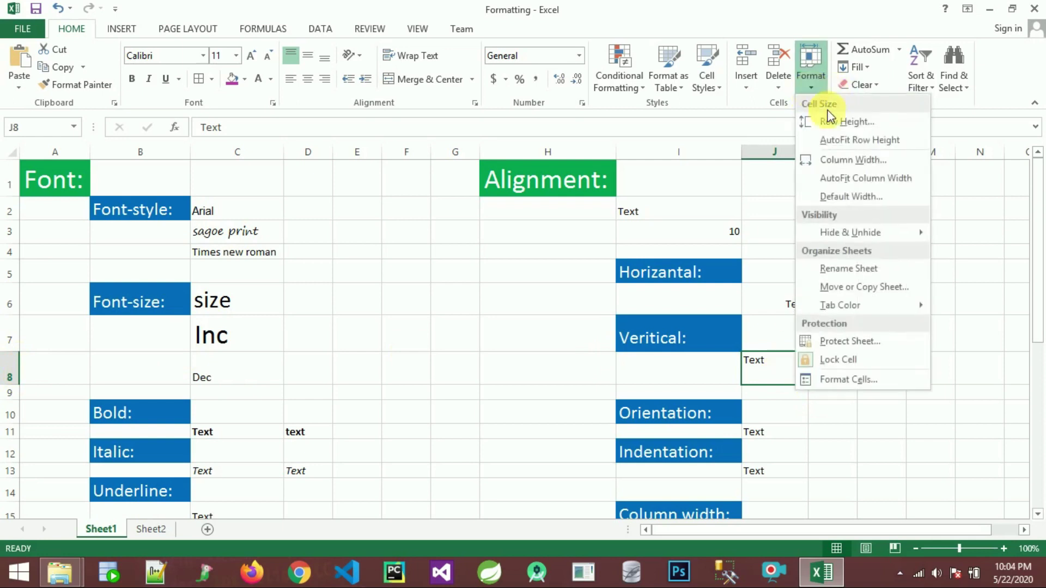
pyautogui.click(853, 129)
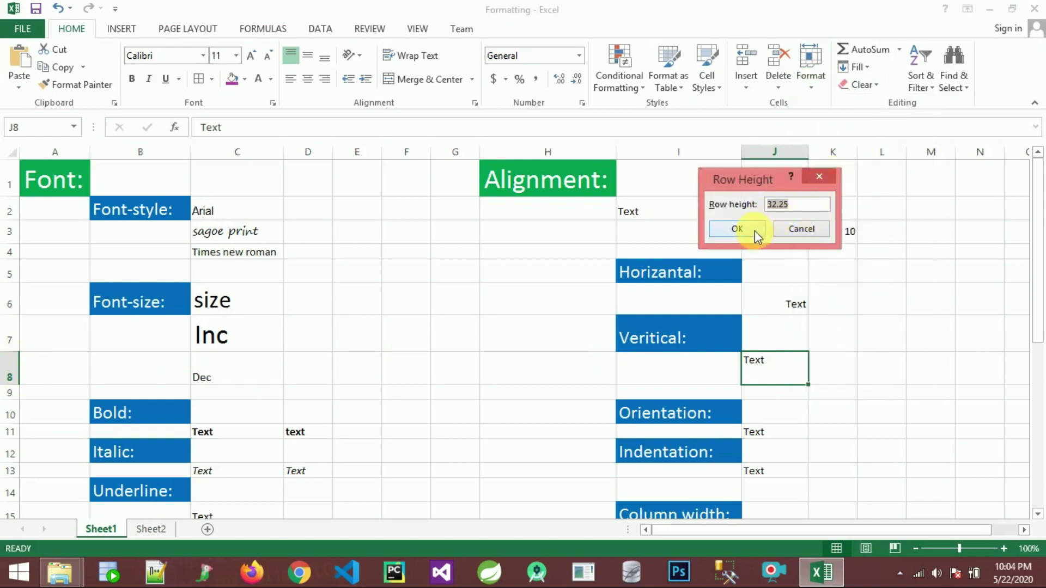
pyautogui.click(820, 178)
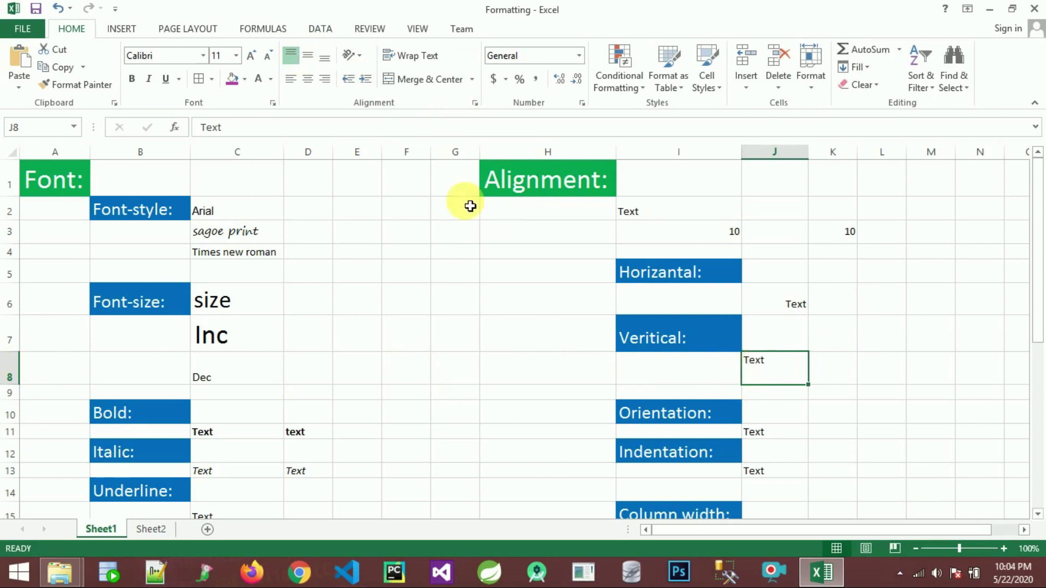
# Try middle alignment on the vertical sample text in cell J8, and settle on bottom alignment.
pyautogui.click(309, 64)
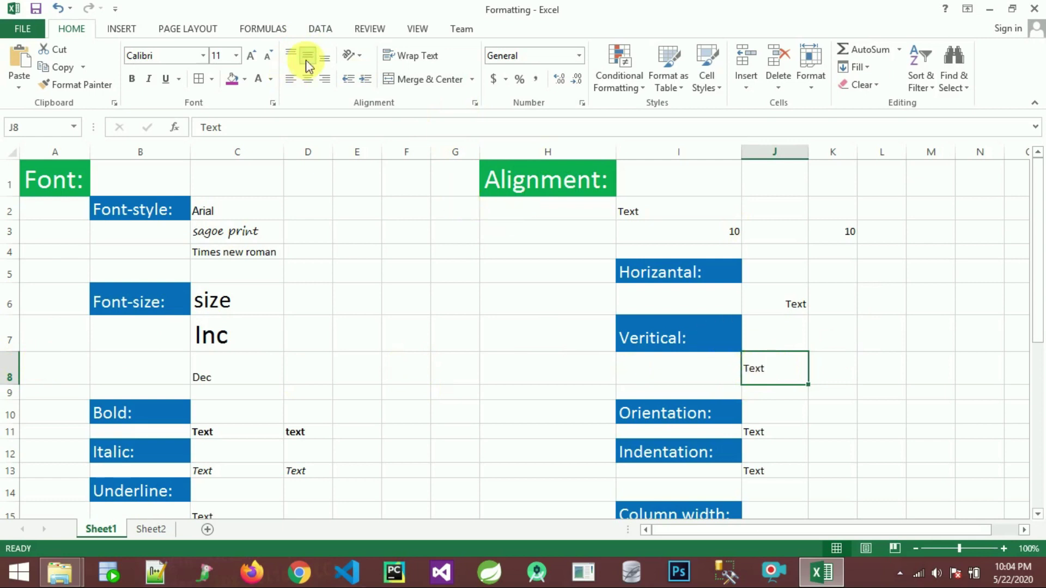
pyautogui.click(323, 64)
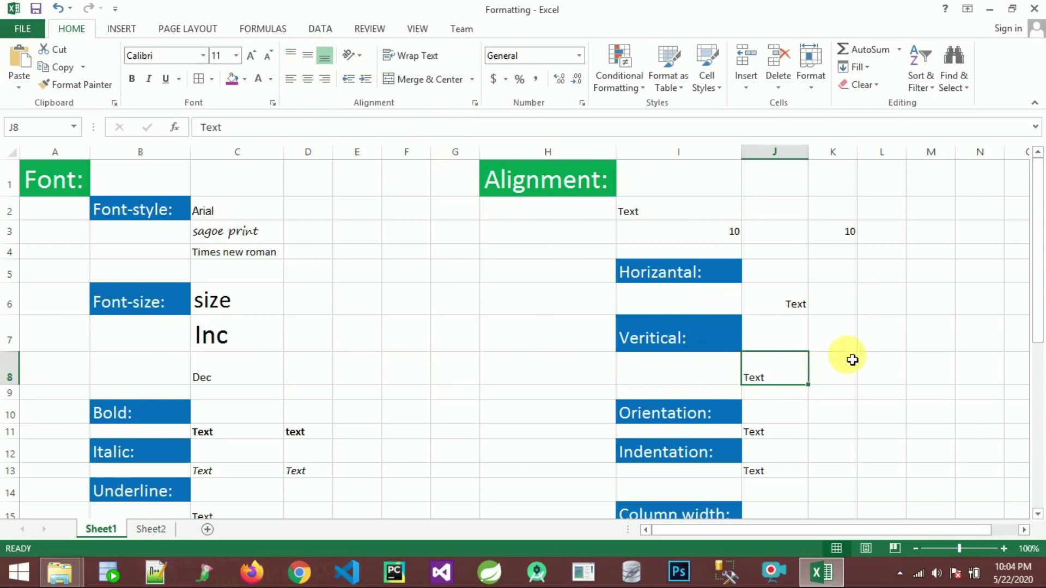
# Enter "Text" in cell K8 and center it both vertically and horizontally.
pyautogui.click(851, 376)
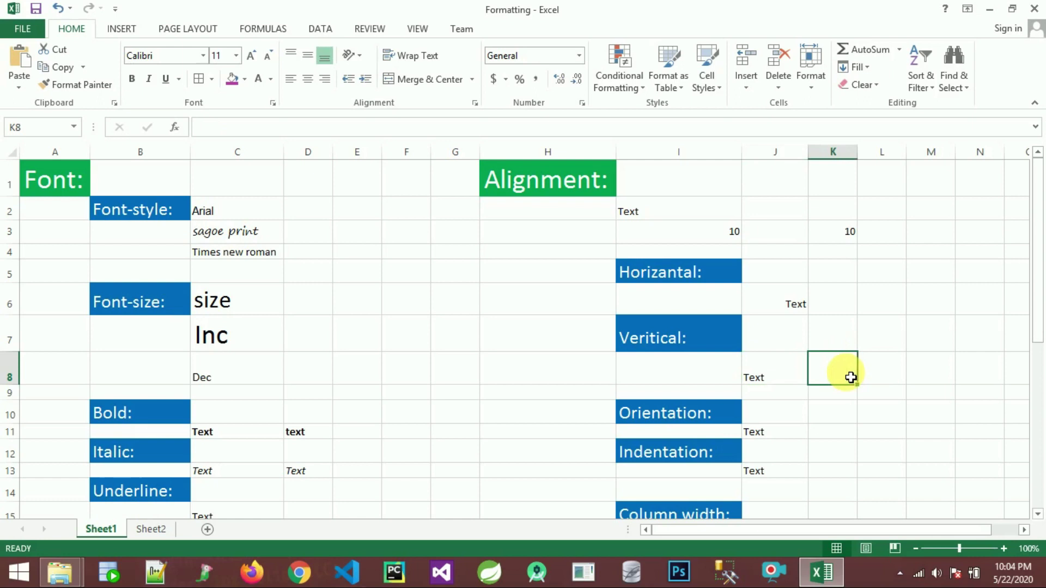
pyautogui.write('Trxt')
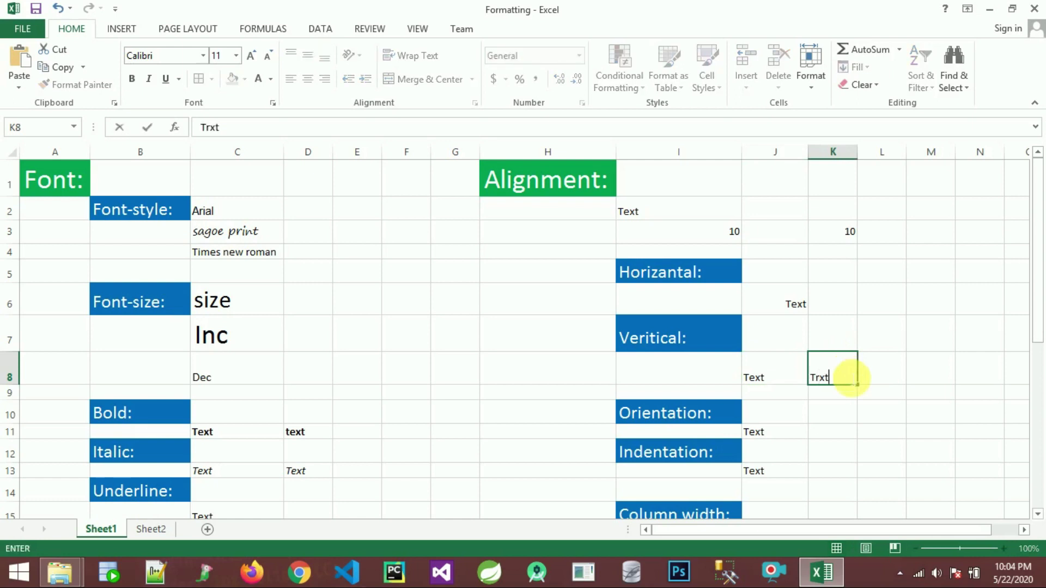
pyautogui.press('BackSpace')
pyautogui.press('BackSpace')
pyautogui.write('ext')
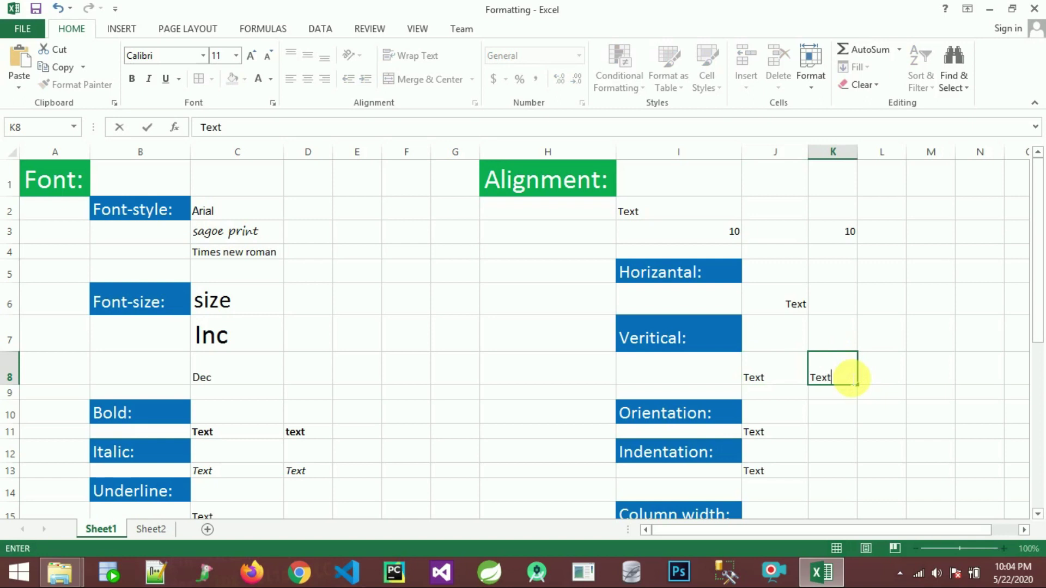
pyautogui.click(836, 409)
pyautogui.click(843, 381)
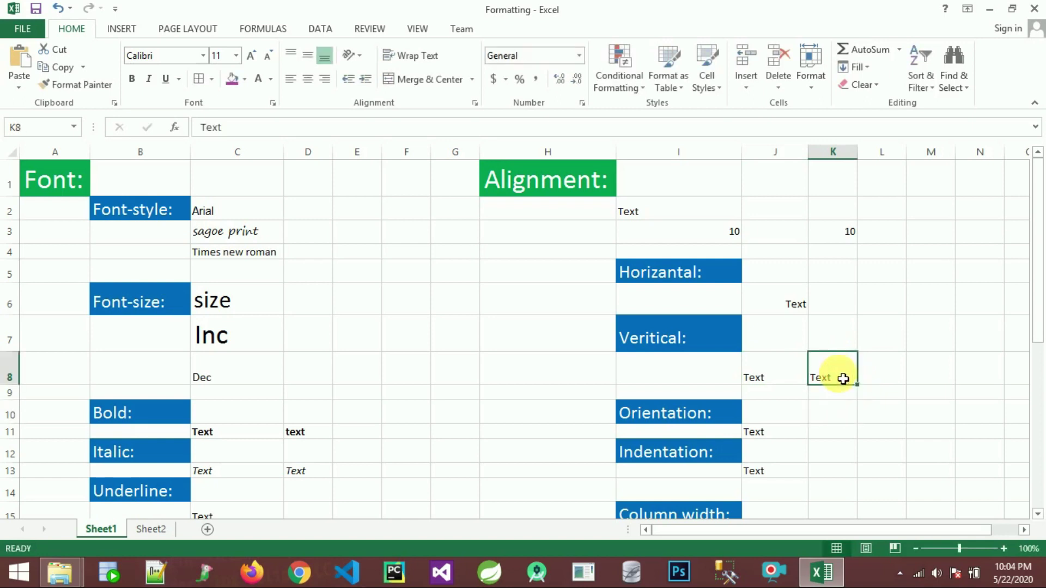
pyautogui.click(309, 55)
pyautogui.click(308, 80)
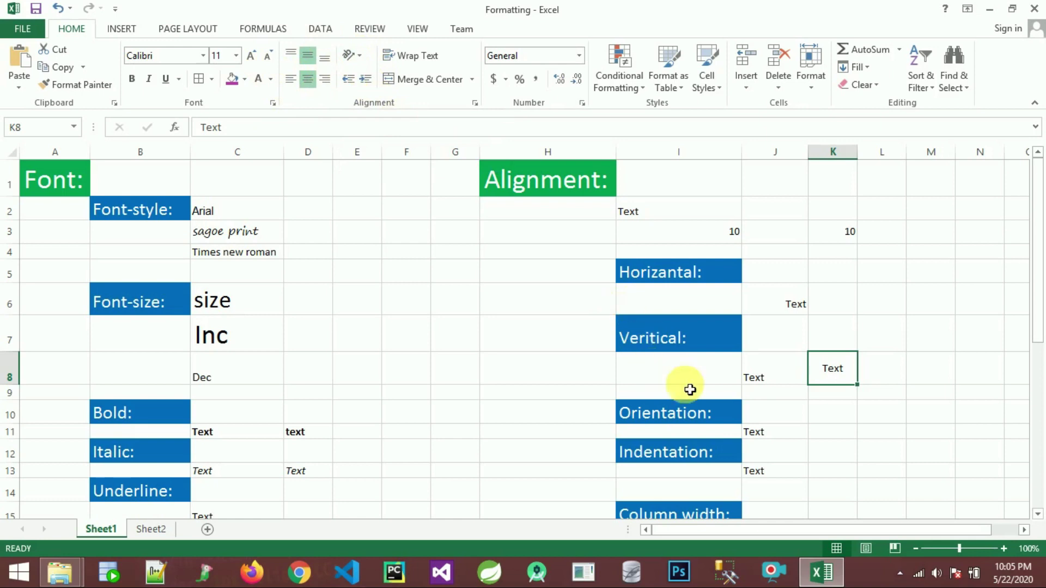
# Angle the orientation sample text in cell J11 clockwise.
pyautogui.click(774, 438)
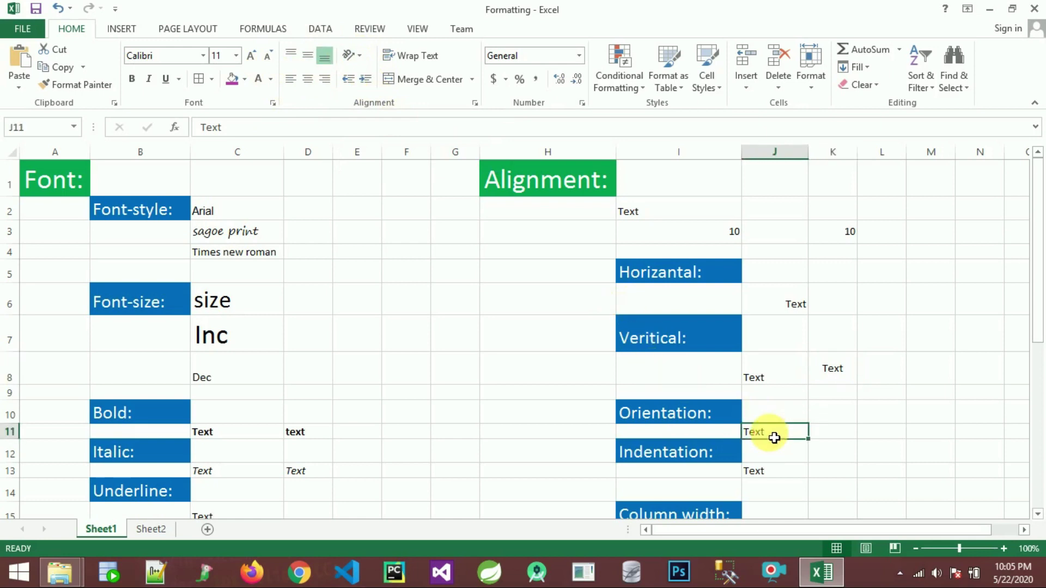
pyautogui.click(360, 54)
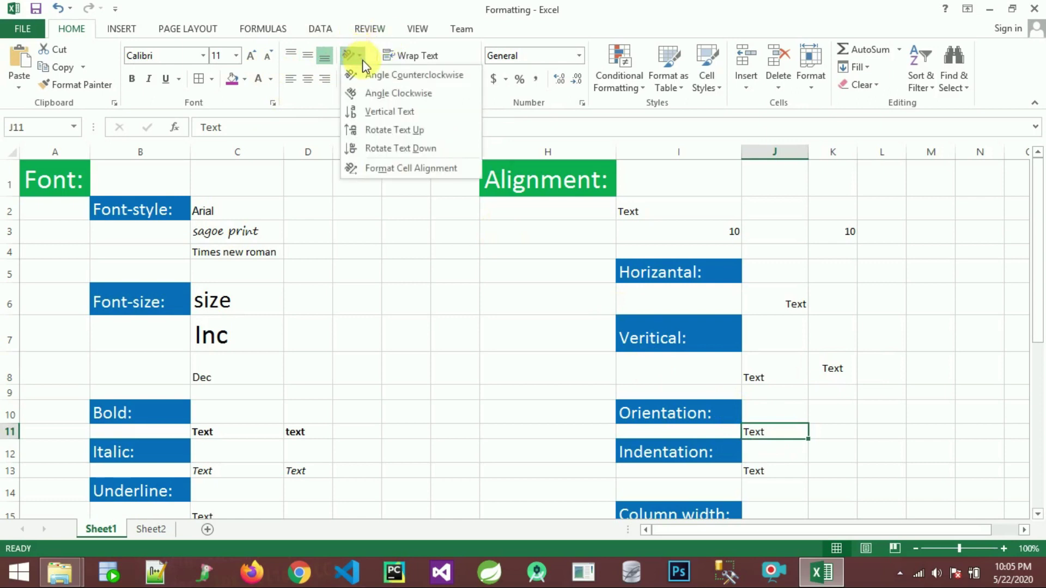
pyautogui.click(401, 93)
# Enter "text" in cell K12 and angle it counterclockwise.
pyautogui.click(837, 443)
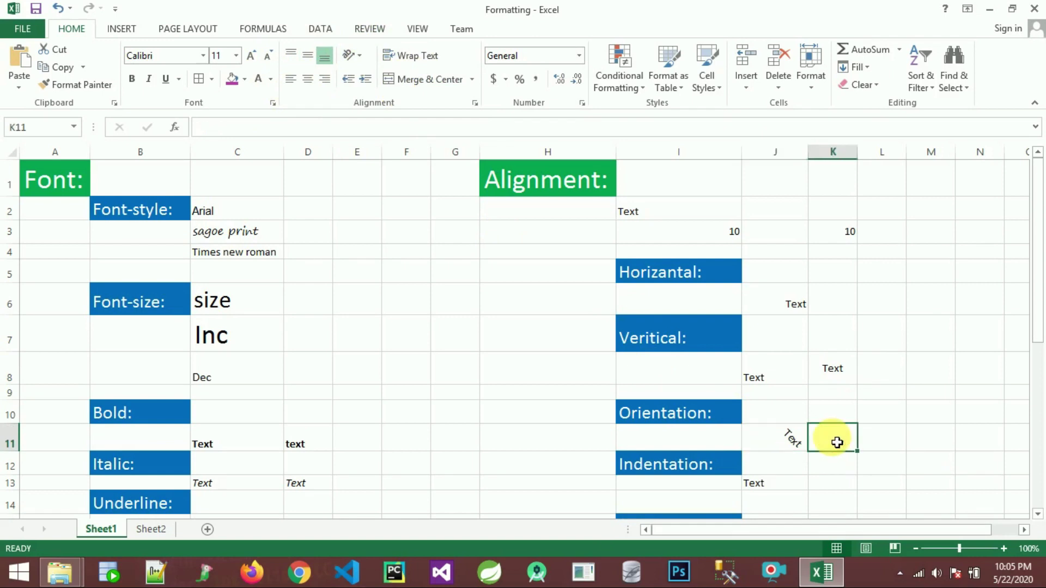
pyautogui.press('Down')
pyautogui.write('text')
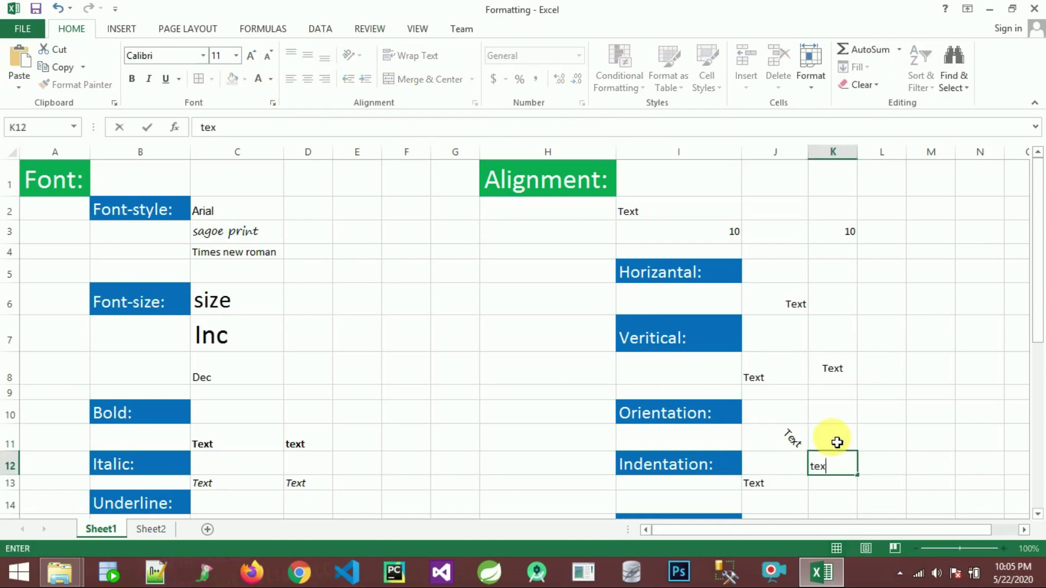
pyautogui.click(884, 480)
pyautogui.click(839, 464)
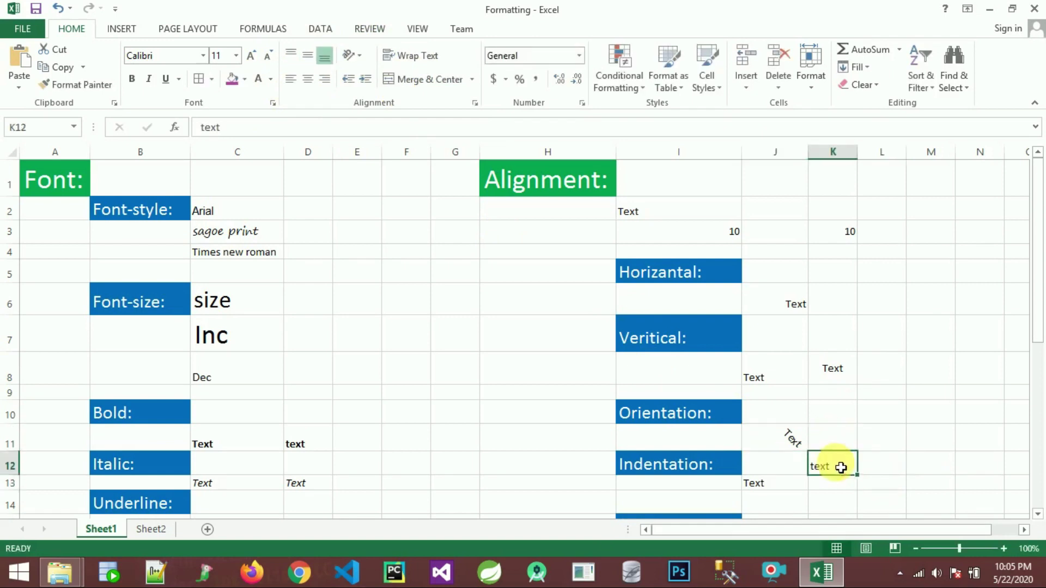
pyautogui.click(358, 55)
pyautogui.click(423, 77)
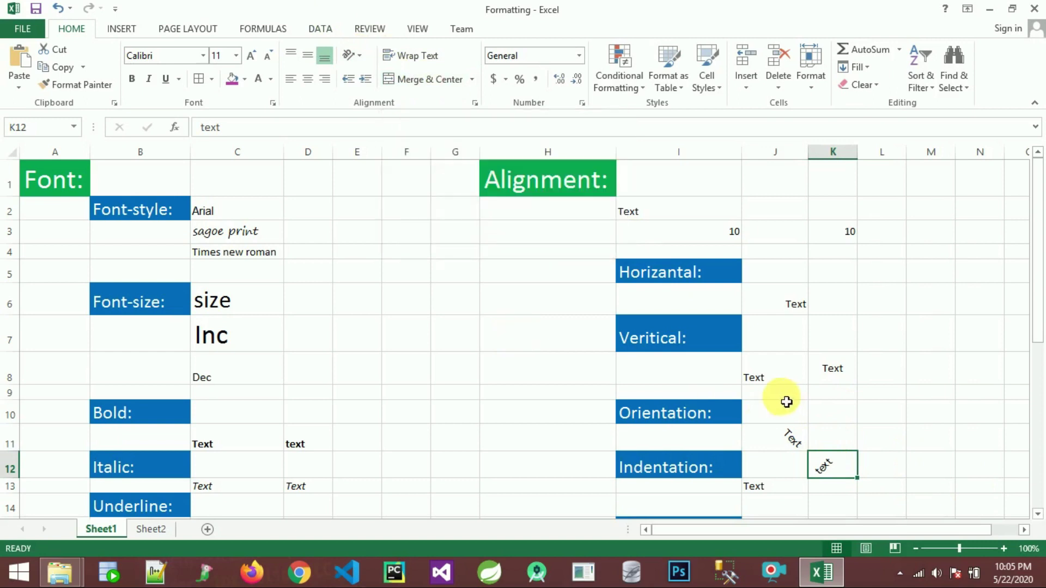
# Increase the indent of the sample text in cell J13, and reduce it again to leave a slight indent.
pyautogui.moveTo(1039, 339); pyautogui.dragTo(1037, 374)
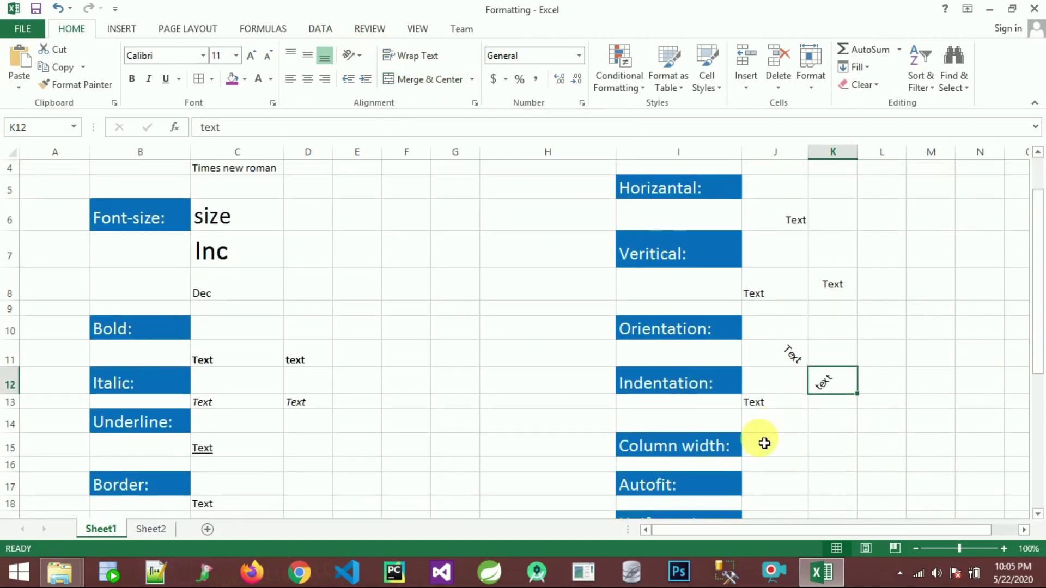
pyautogui.click(777, 409)
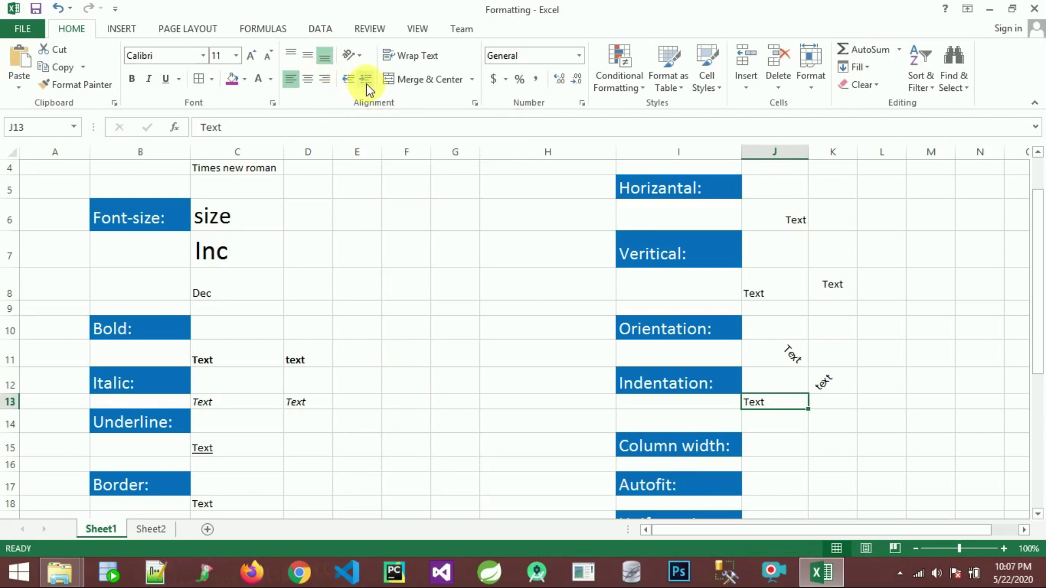
pyautogui.click(786, 427)
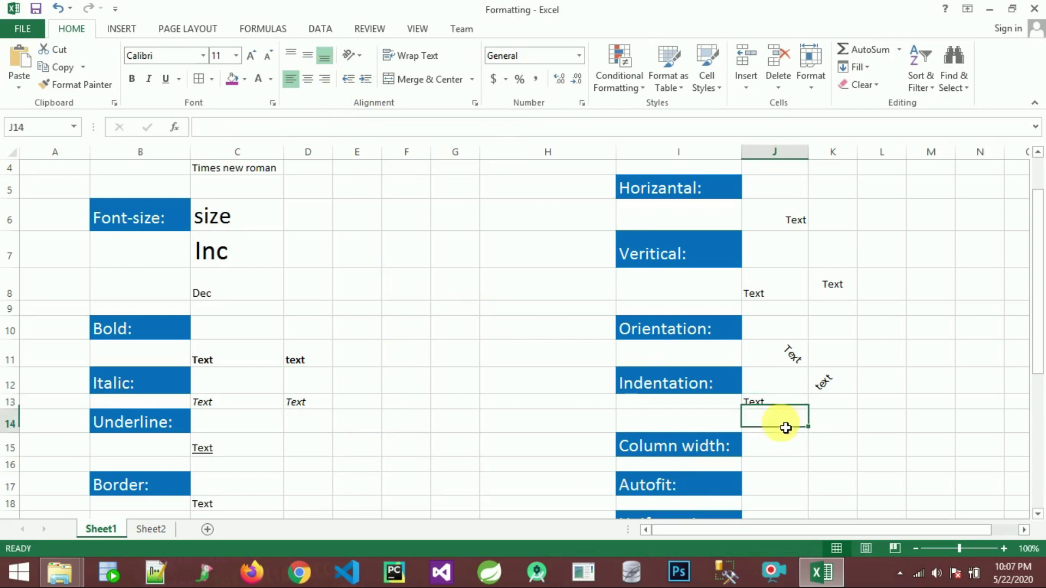
pyautogui.click(779, 401)
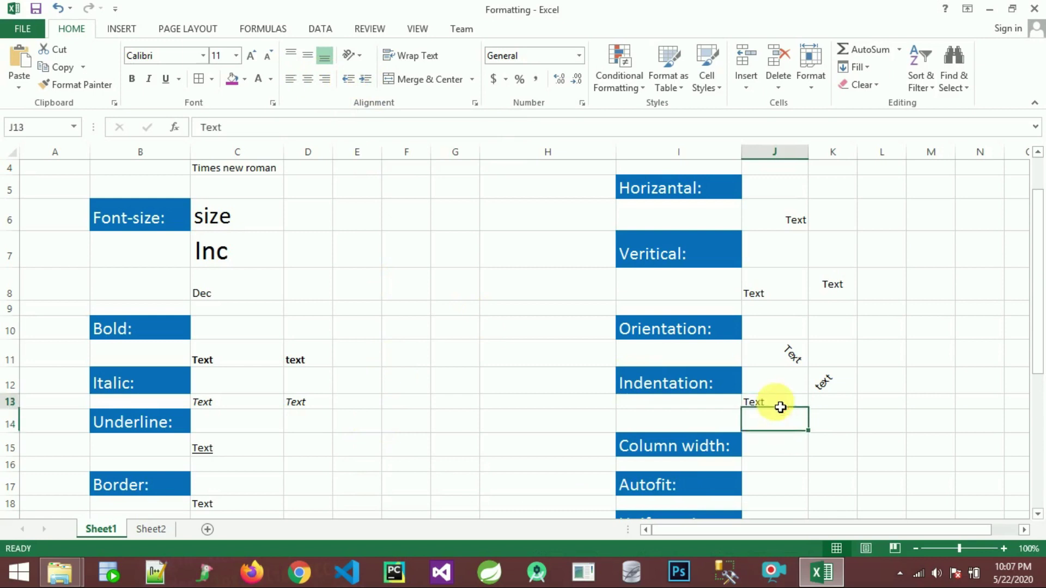
pyautogui.click(367, 81)
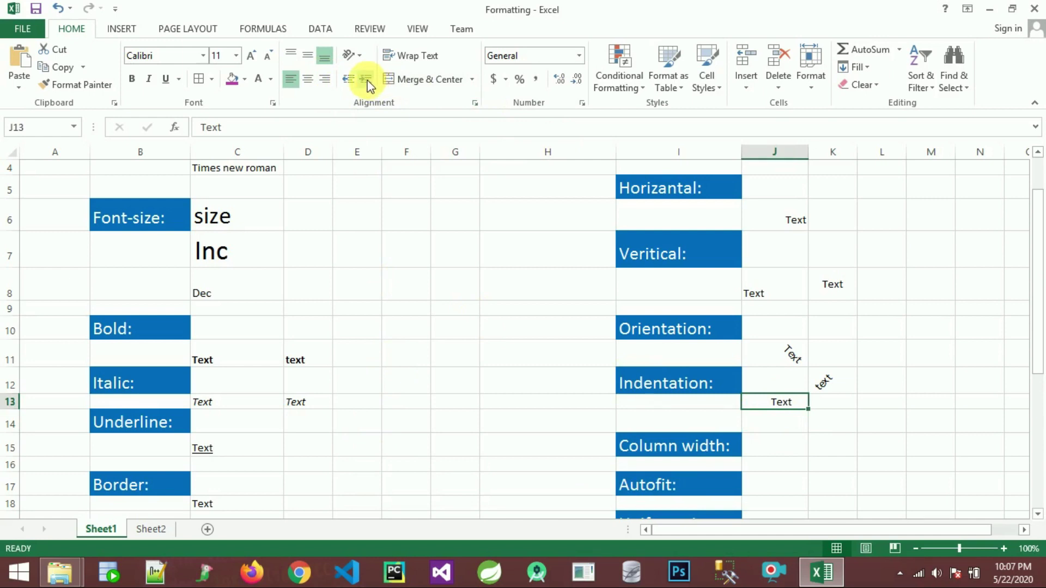
pyautogui.click(348, 80)
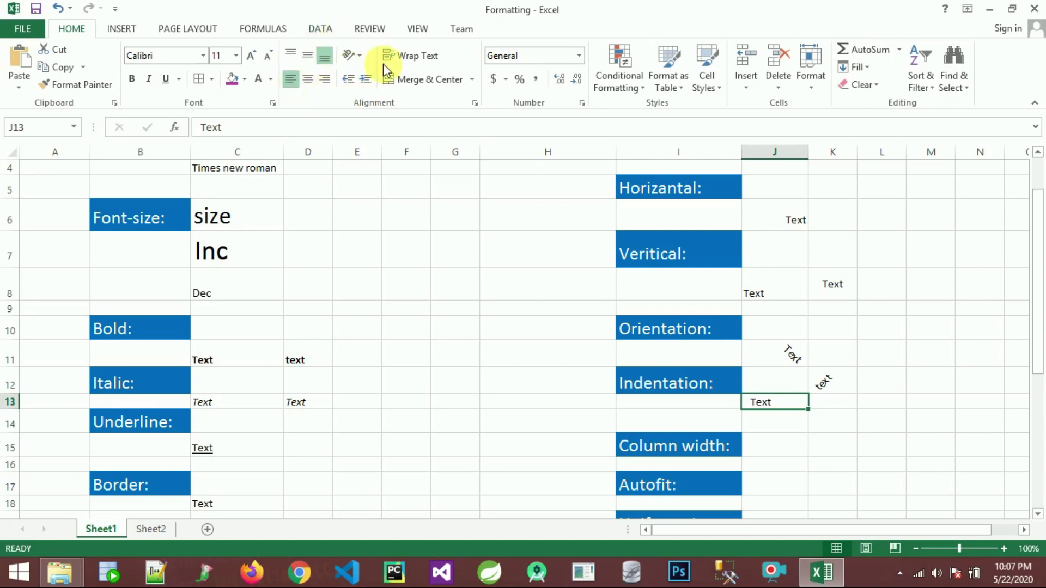
# Enter "Text basics in excel" in cell J15 beside the Column width label.
pyautogui.click(777, 449)
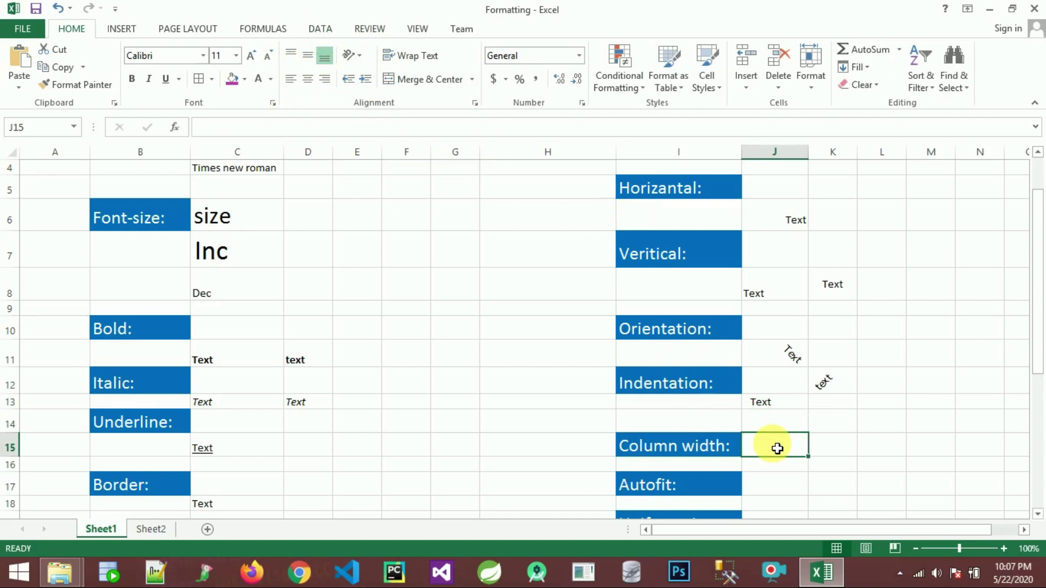
pyautogui.write('Text v')
pyautogui.press('BackSpace')
pyautogui.write('bas')
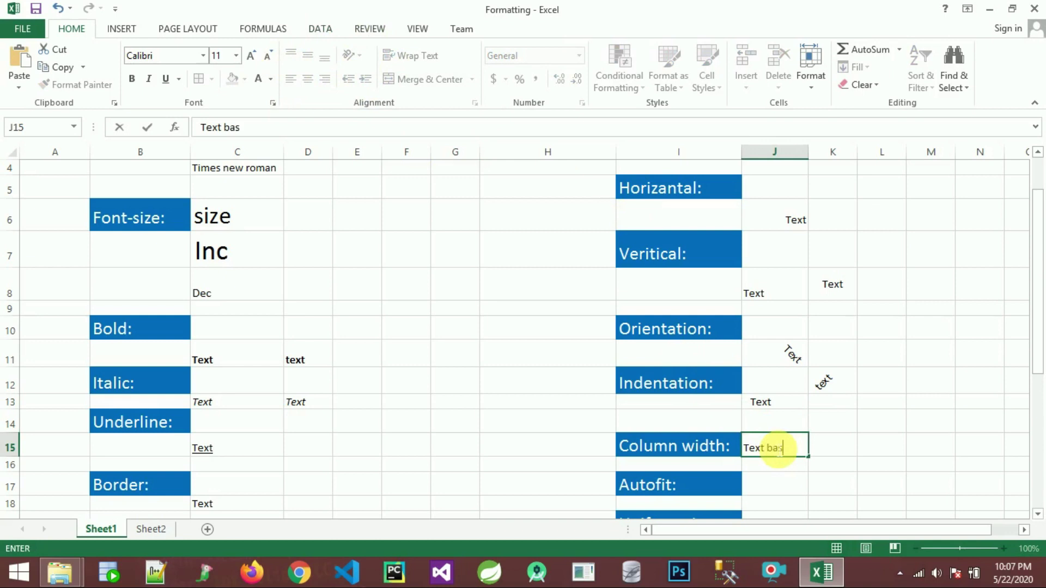
pyautogui.write('ics in excel')
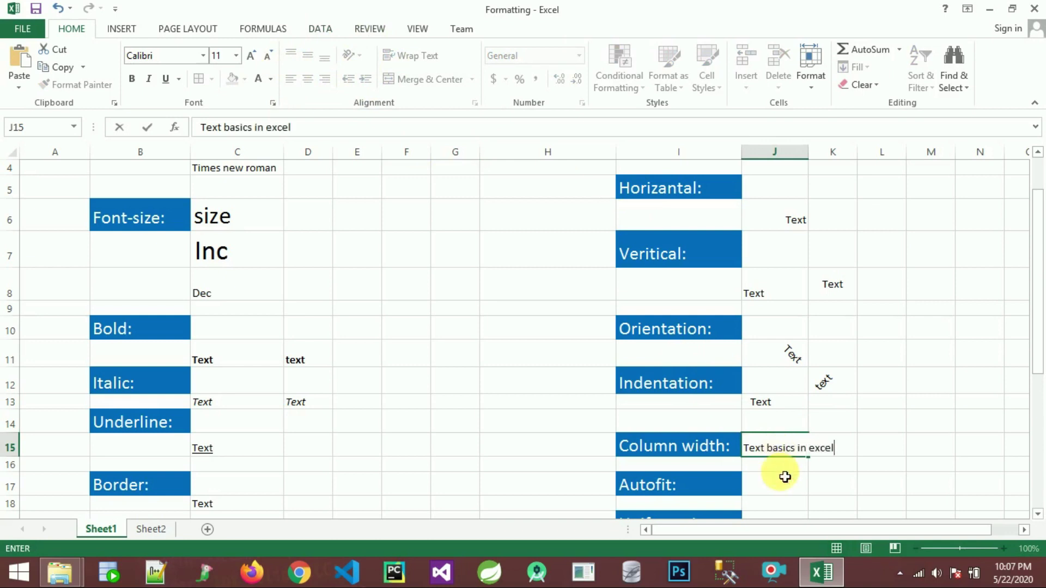
pyautogui.press('Return')
# Widen column J by hand until it is slightly wider than the text in cell J15.
pyautogui.click(787, 454)
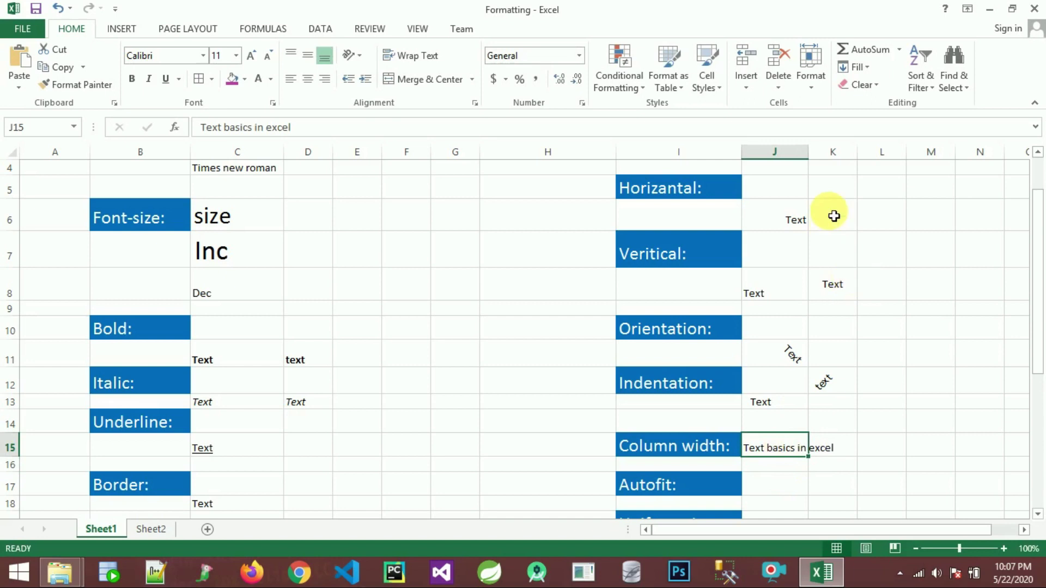
pyautogui.doubleClick(816, 161)
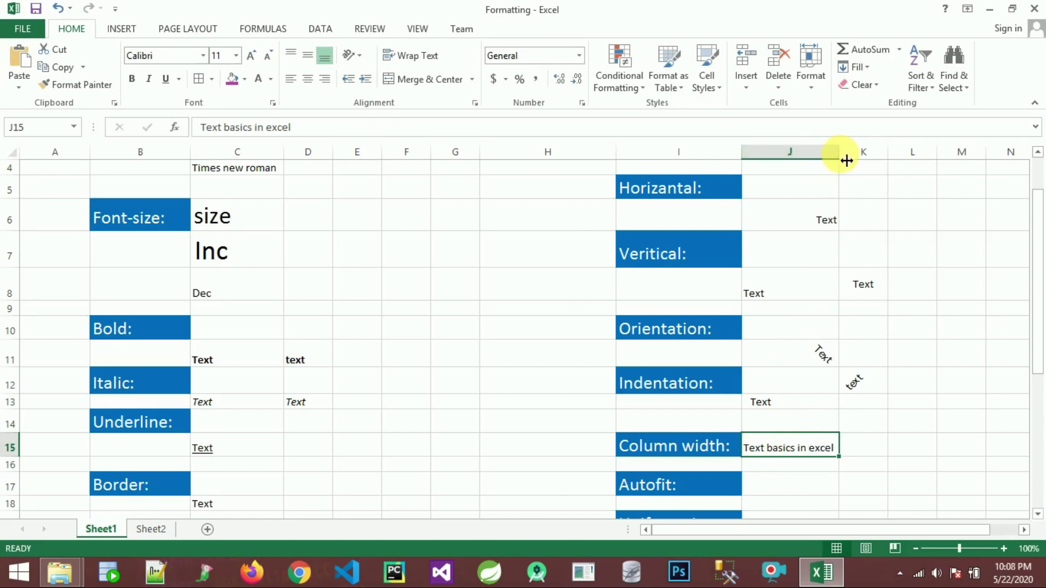
pyautogui.moveTo(846, 160); pyautogui.dragTo(857, 160)
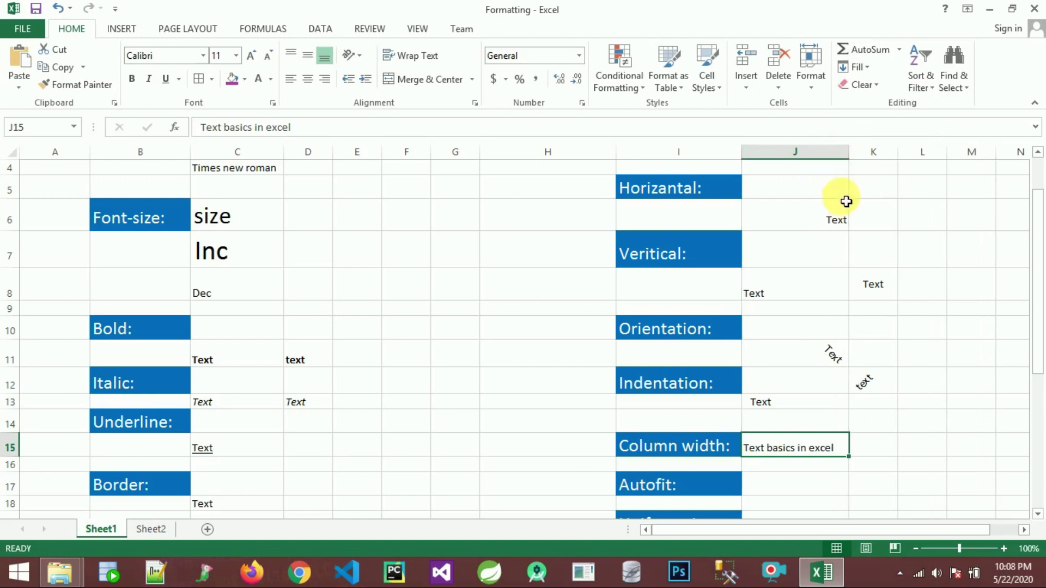
# Autofit column J to the length of the text in cell J15.
pyautogui.click(782, 489)
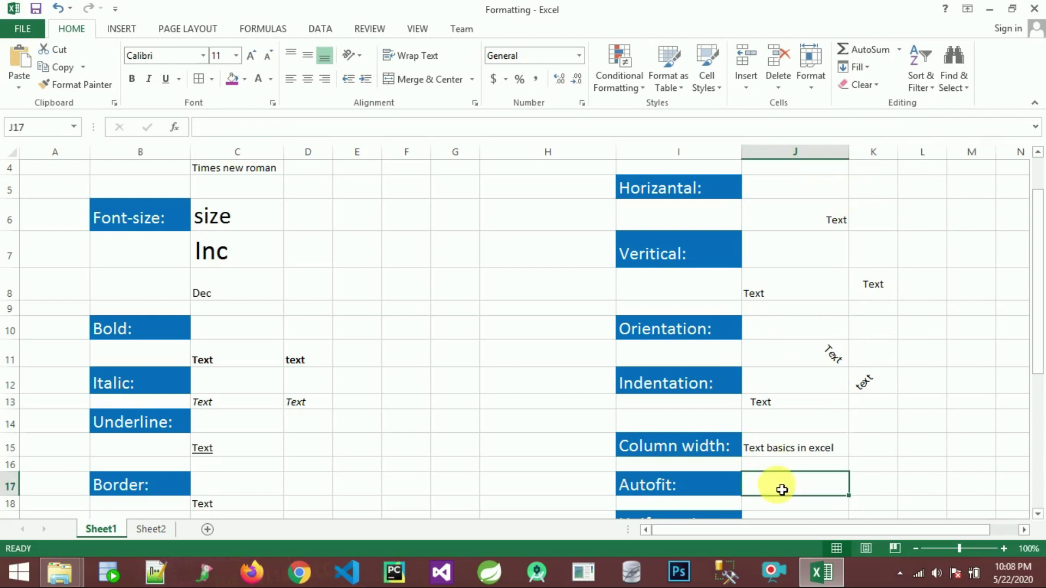
pyautogui.click(796, 458)
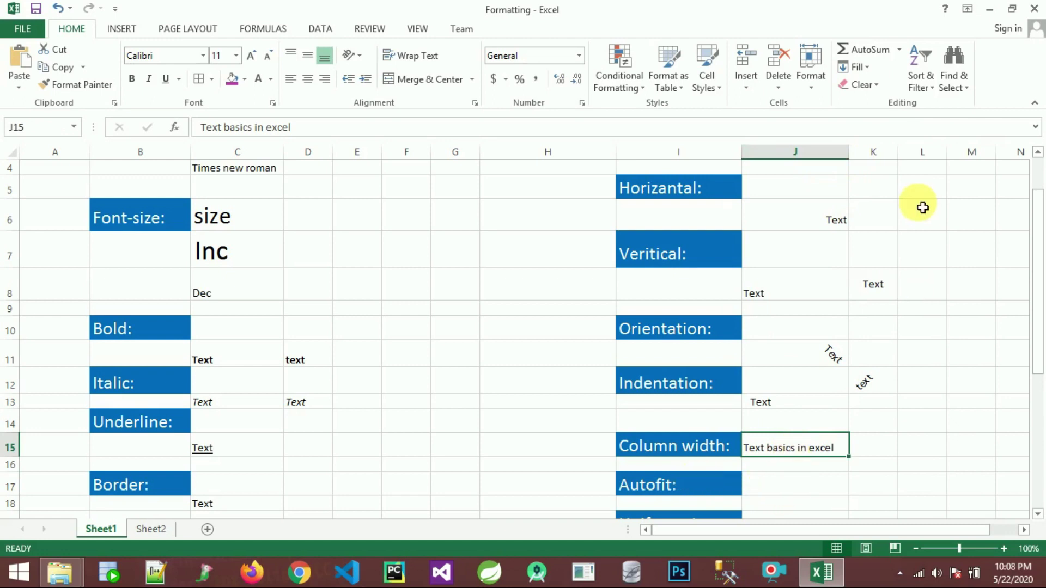
pyautogui.doubleClick(850, 154)
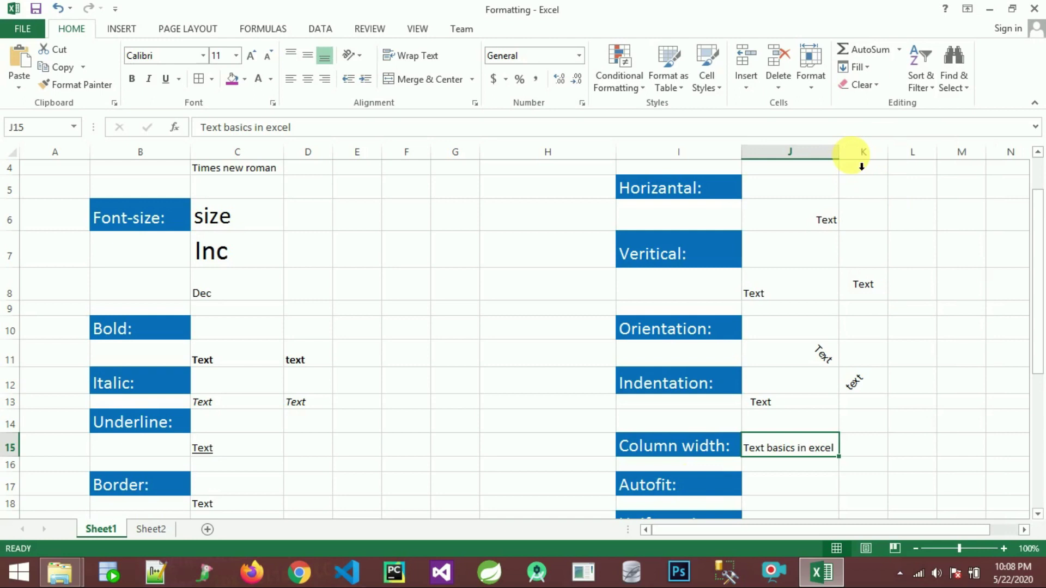
# Make column K very slightly wider by moving its border with column L.
pyautogui.press('Down')
pyautogui.press('Down')
pyautogui.press('Down')
pyautogui.press('Down')
pyautogui.press('Down')
pyautogui.press('Down')
pyautogui.press('Down')
pyautogui.press('Down')
pyautogui.press('Down')
pyautogui.press('Down')
pyautogui.press('Down')
pyautogui.press('Down')
pyautogui.press('Down')
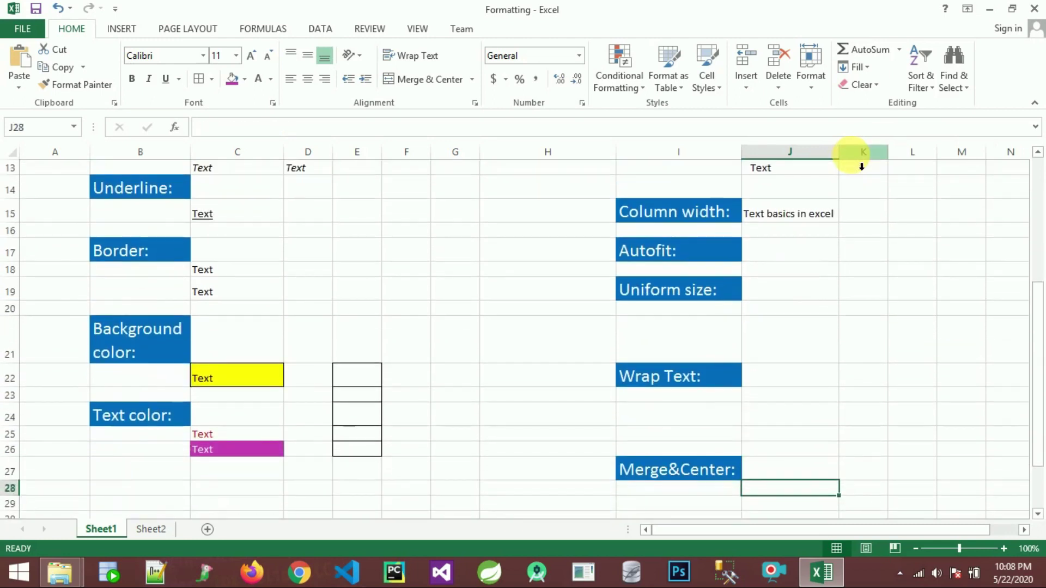
pyautogui.click(467, 316)
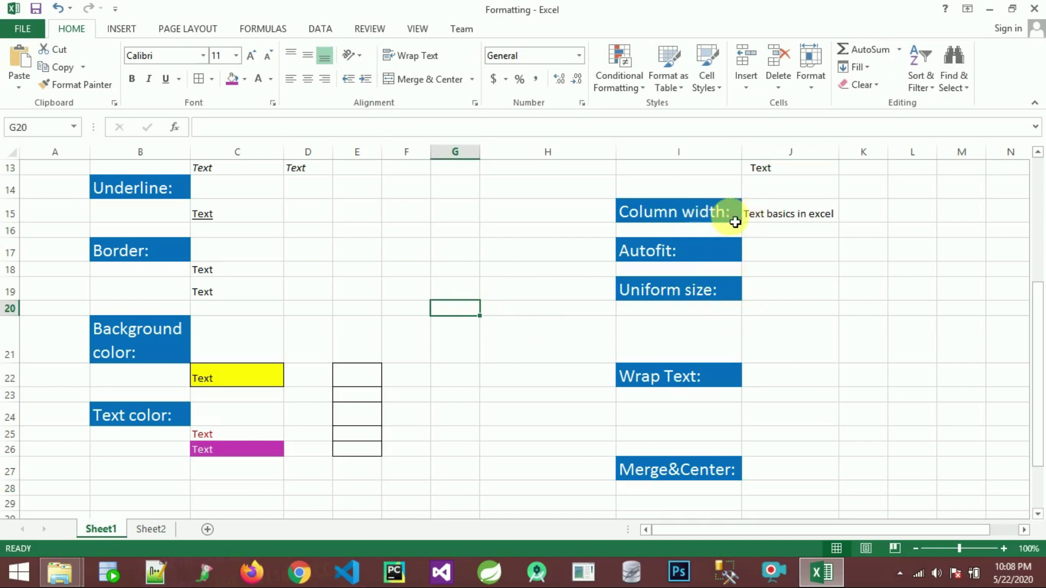
pyautogui.moveTo(917, 159); pyautogui.dragTo(889, 168)
pyautogui.click(898, 176)
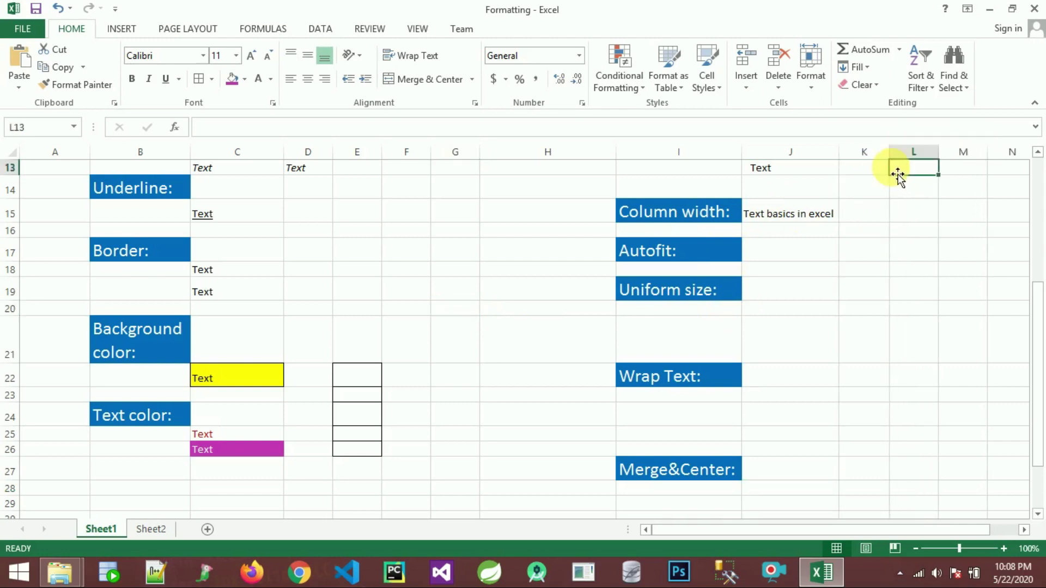
# On Sheet2, give all rows the same height, about double the default, by resizing one row with the whole sheet selected.
pyautogui.click(801, 299)
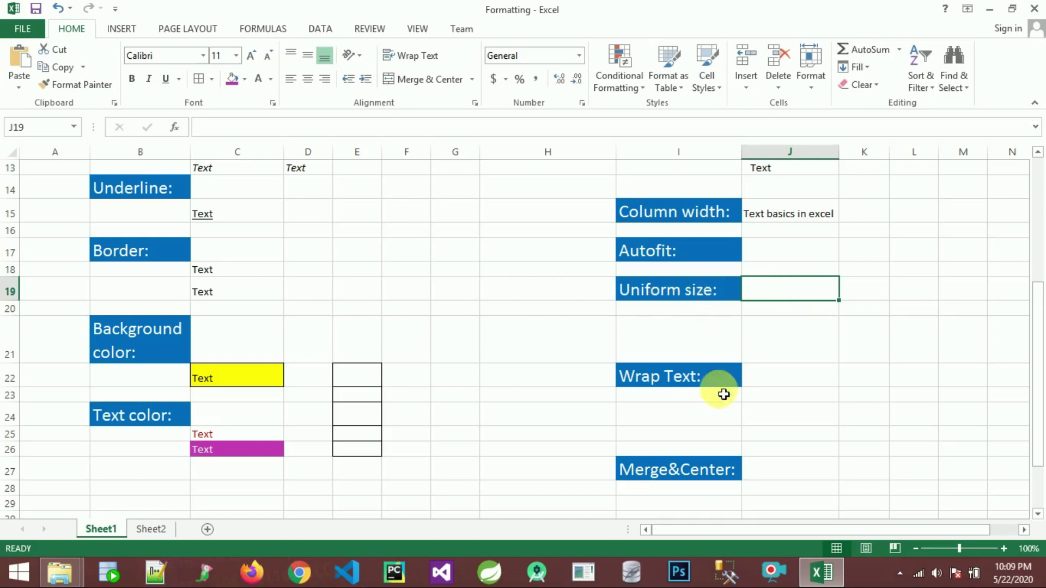
pyautogui.click(153, 529)
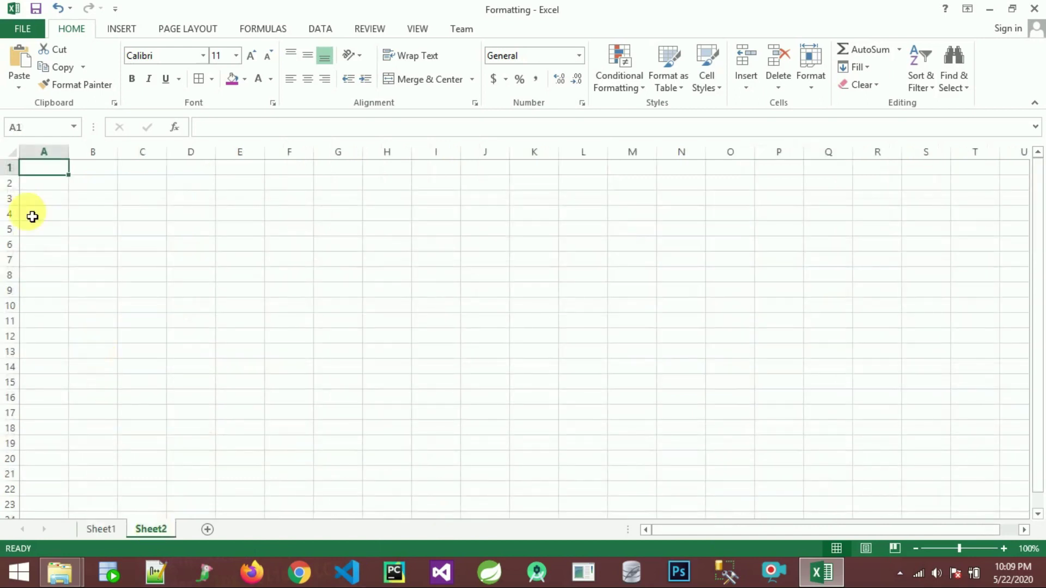
pyautogui.click(19, 158)
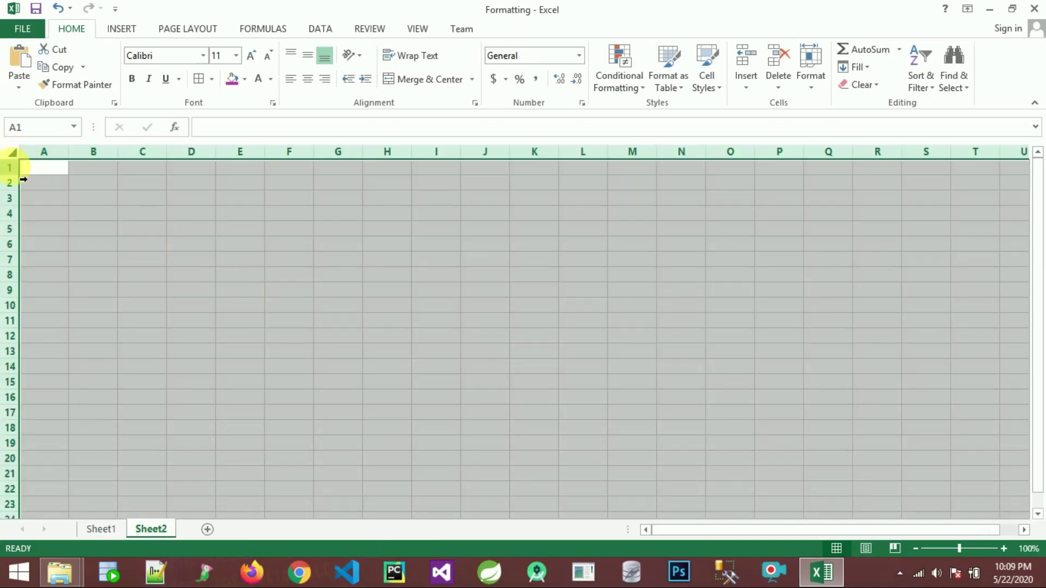
pyautogui.moveTo(22, 181); pyautogui.dragTo(23, 192)
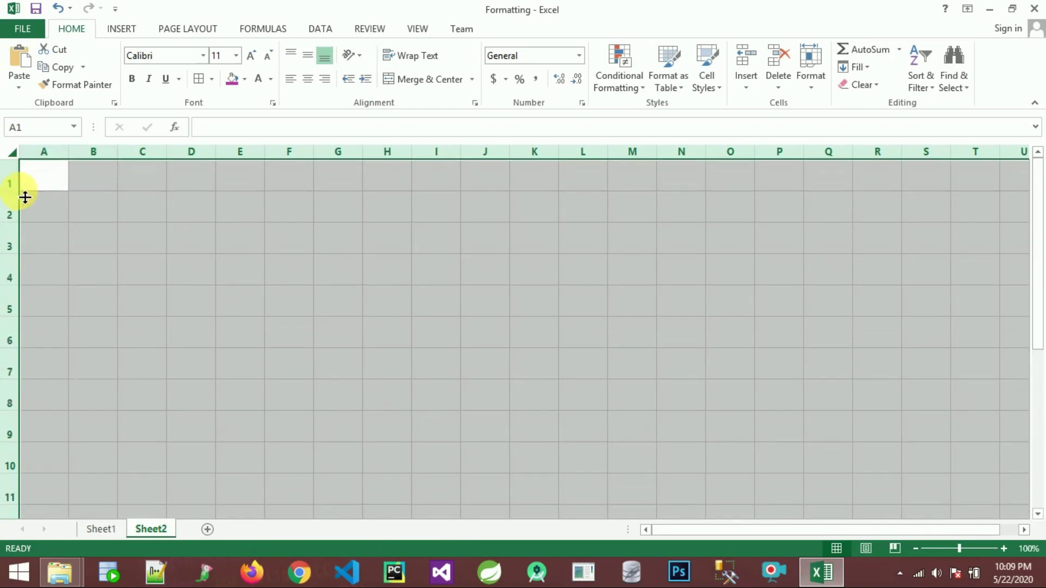
pyautogui.click(347, 276)
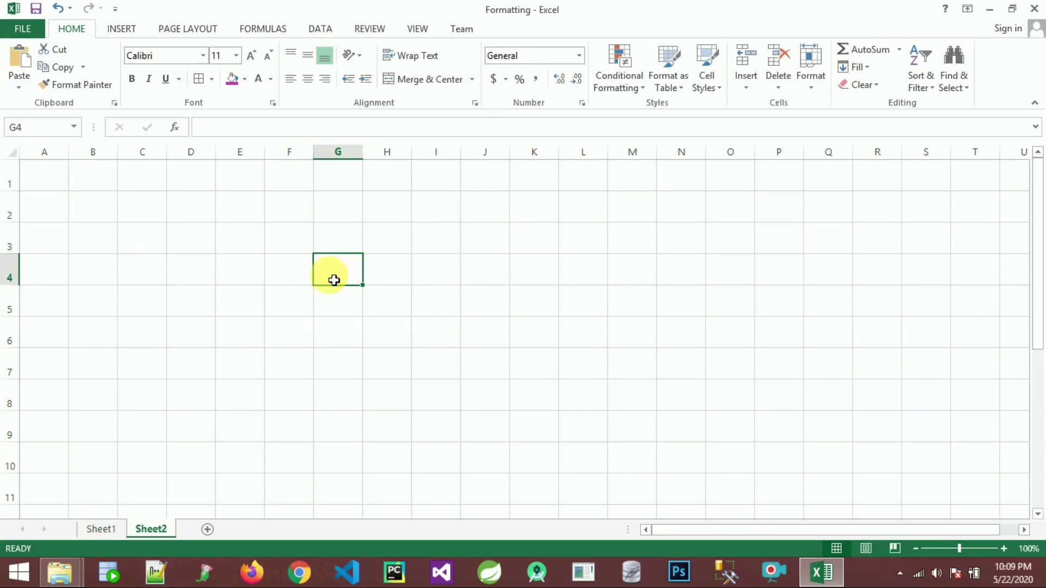
# On Sheet1, enter "This is about wrap text in excel" in cell J23 under the Wrap Text label.
pyautogui.click(109, 528)
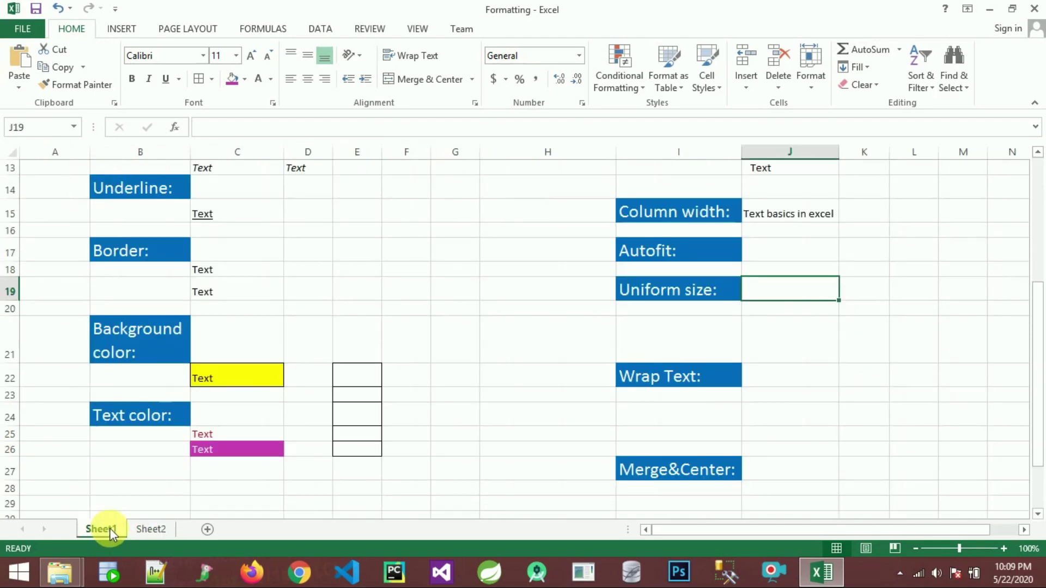
pyautogui.click(688, 379)
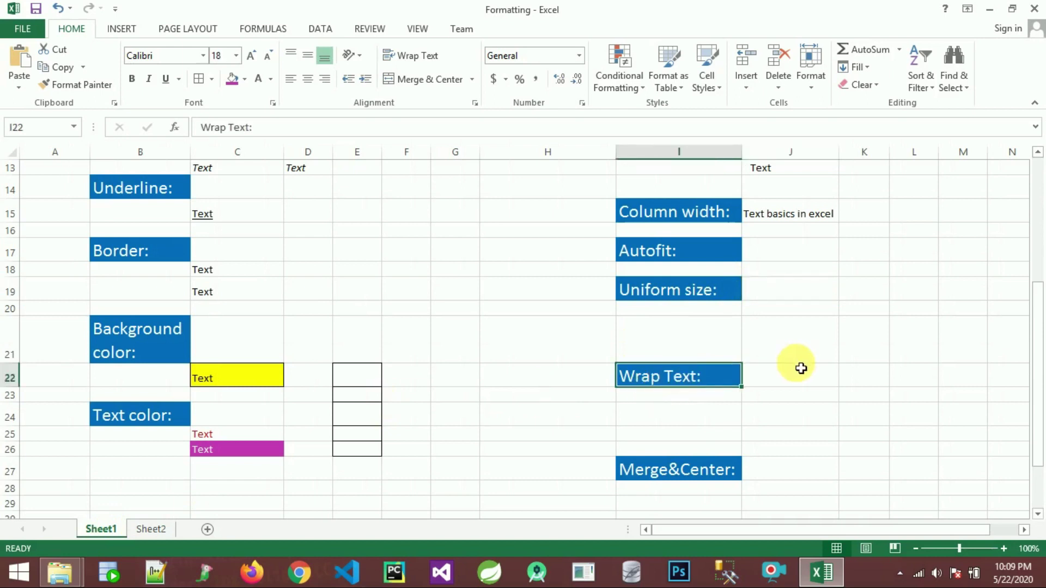
pyautogui.click(784, 386)
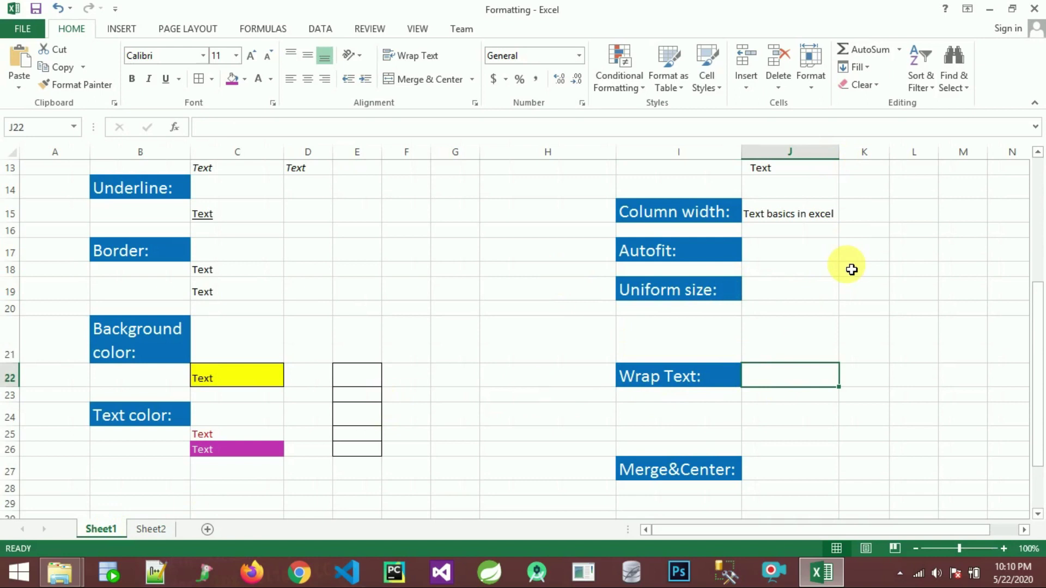
pyautogui.click(811, 403)
pyautogui.press('Up')
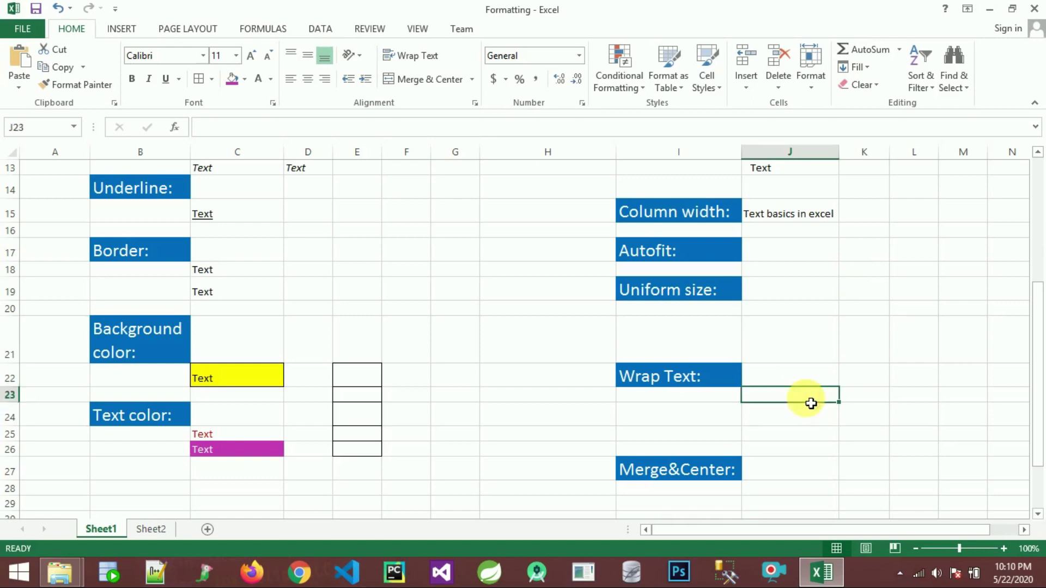
pyautogui.write('T')
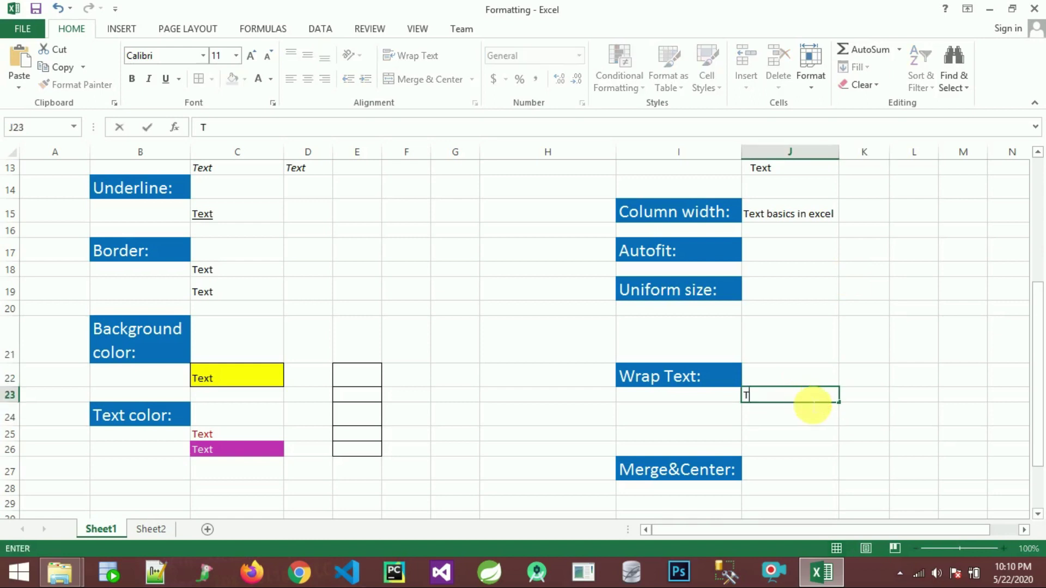
pyautogui.write('his is about wra')
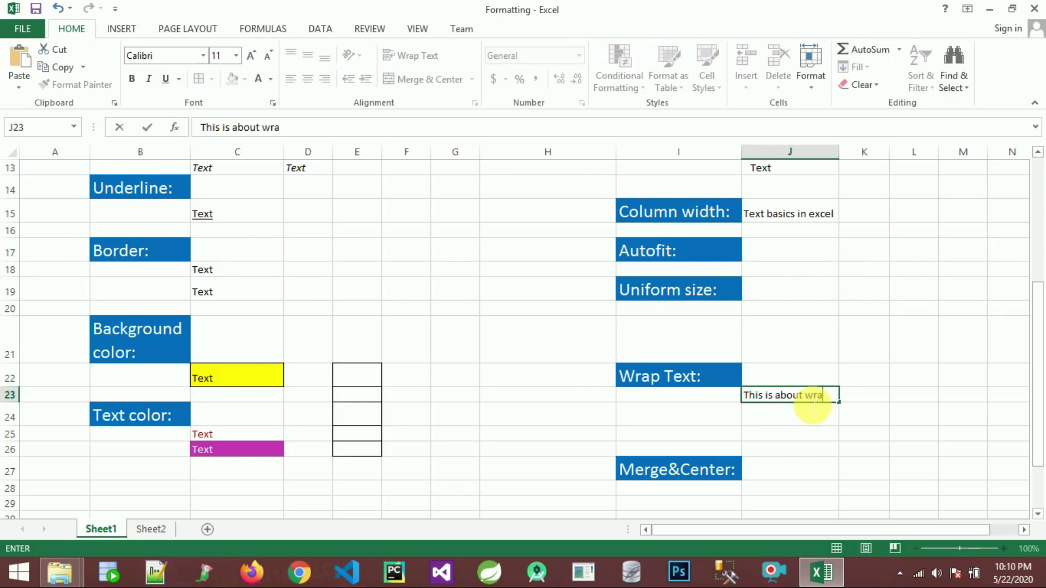
pyautogui.write('p text in excel')
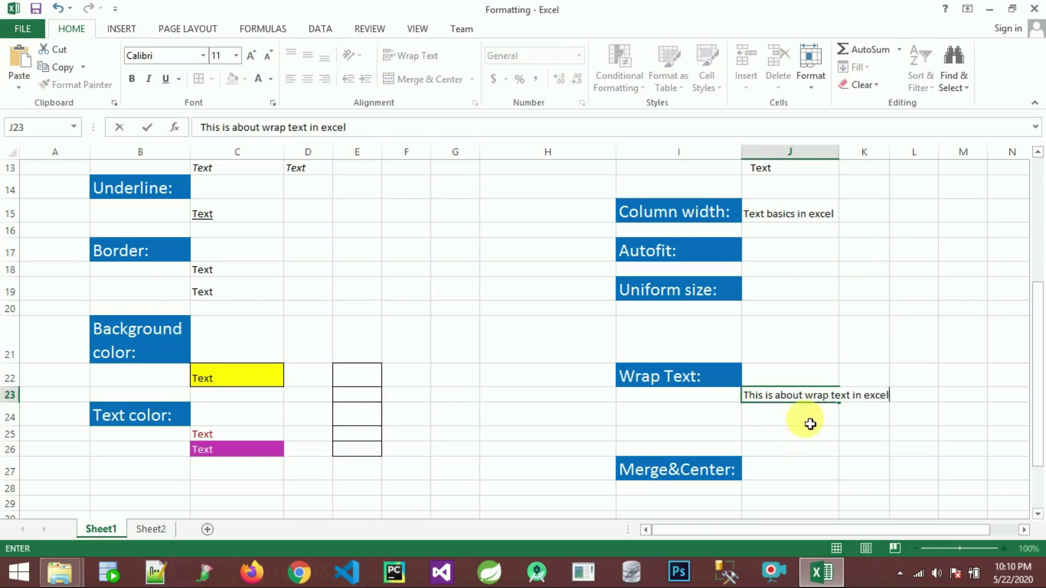
pyautogui.press('Return')
# Wrap the text in cell J23, and compare it with the wrapped Background color label in cell B21.
pyautogui.click(820, 401)
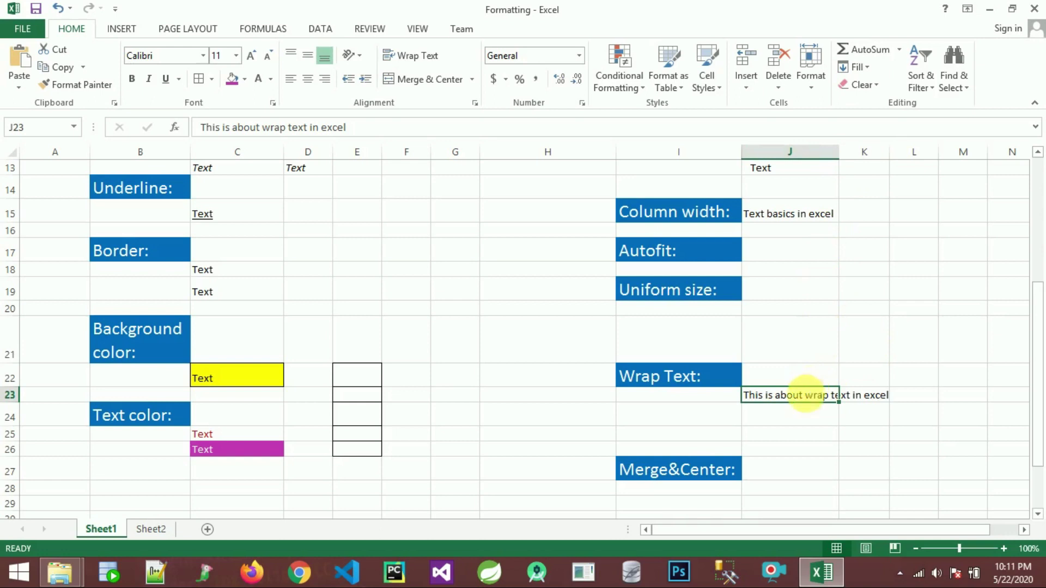
pyautogui.click(810, 402)
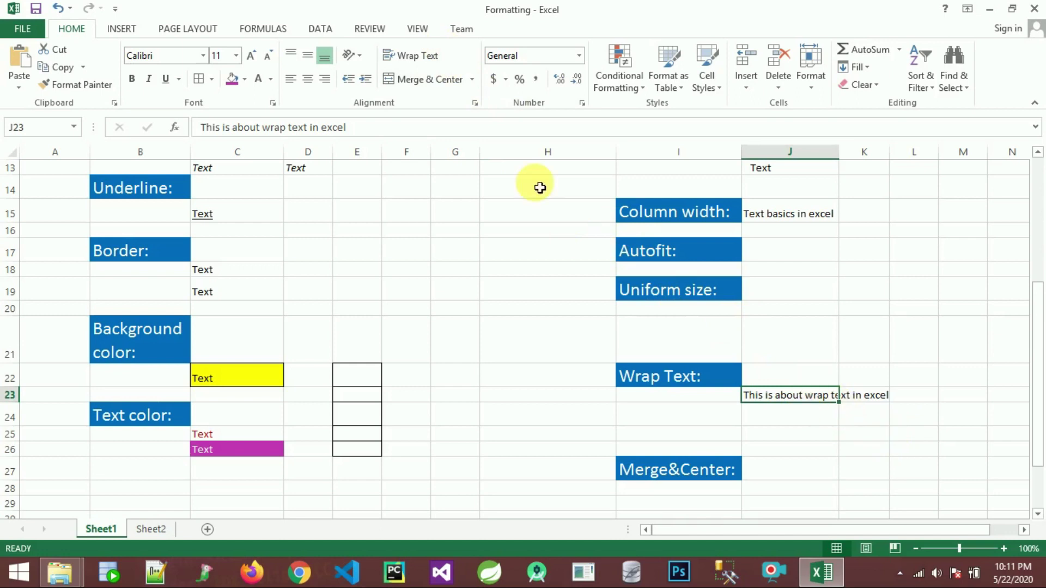
pyautogui.click(430, 60)
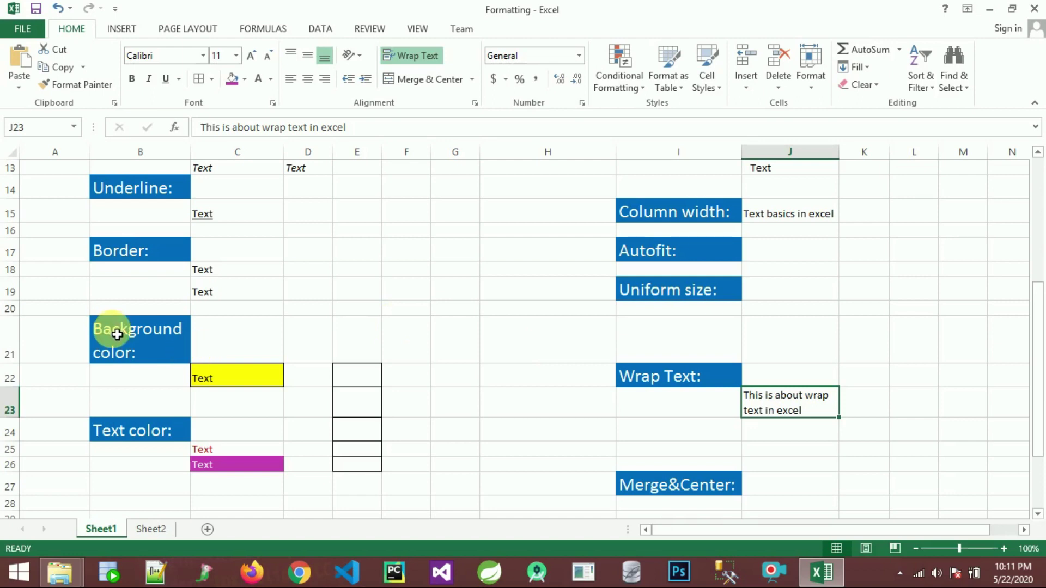
pyautogui.click(135, 343)
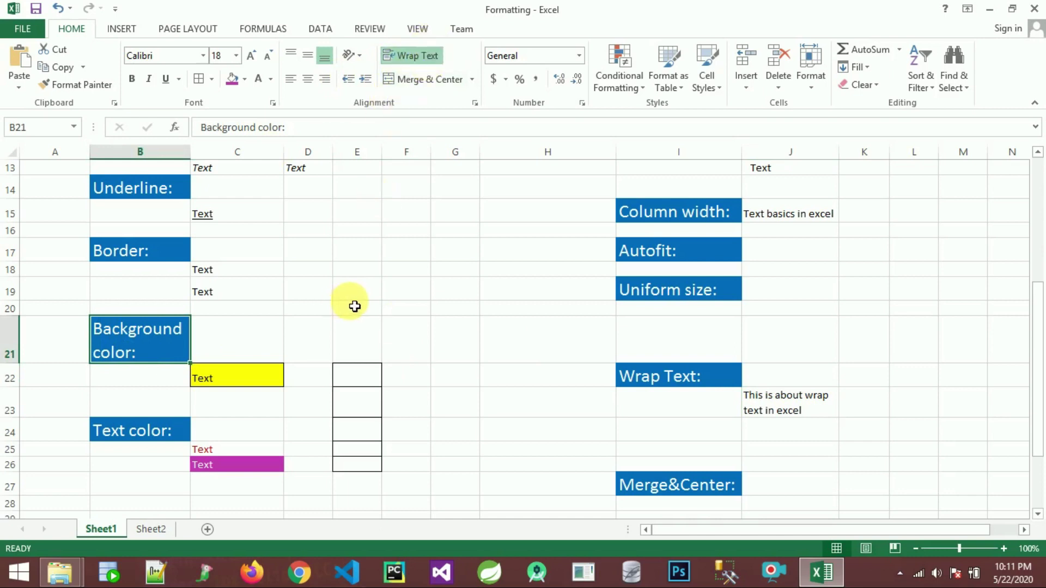
pyautogui.click(783, 432)
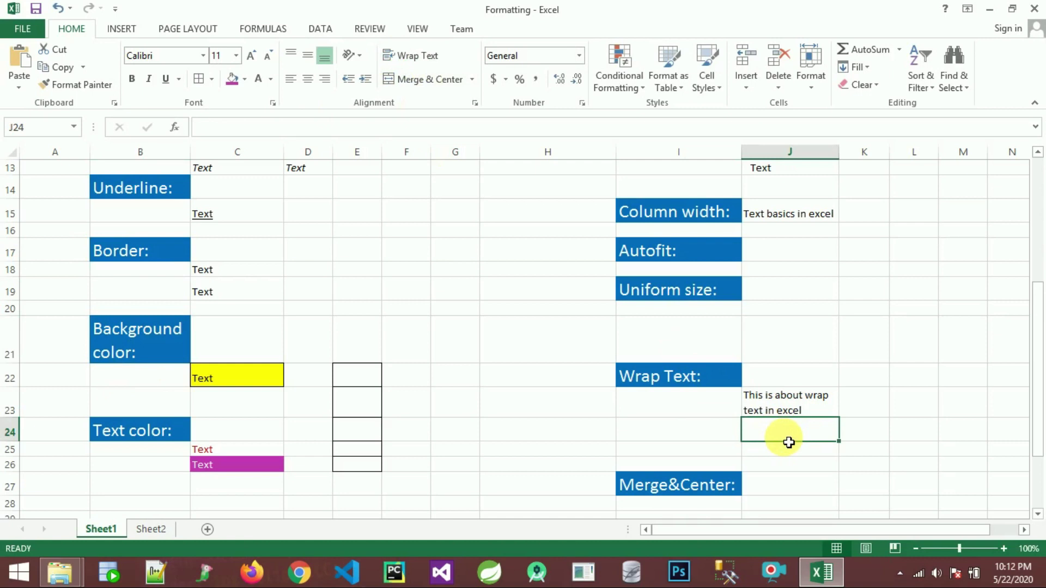
# Add all borders to cells J28:K32 beside the Merge&Center label.
pyautogui.click(813, 410)
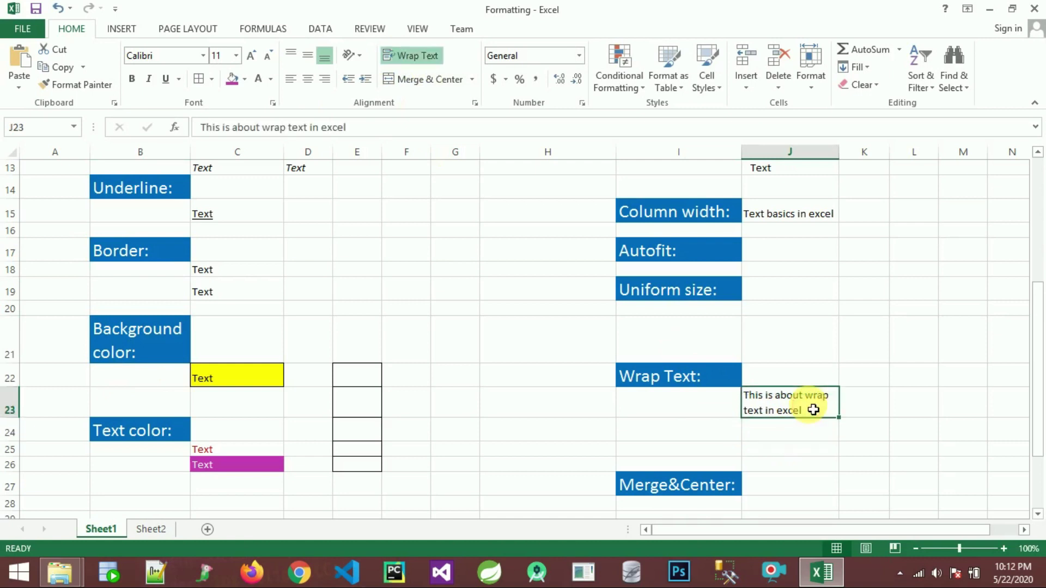
pyautogui.scroll(-2, 813, 410)
pyautogui.click(787, 386)
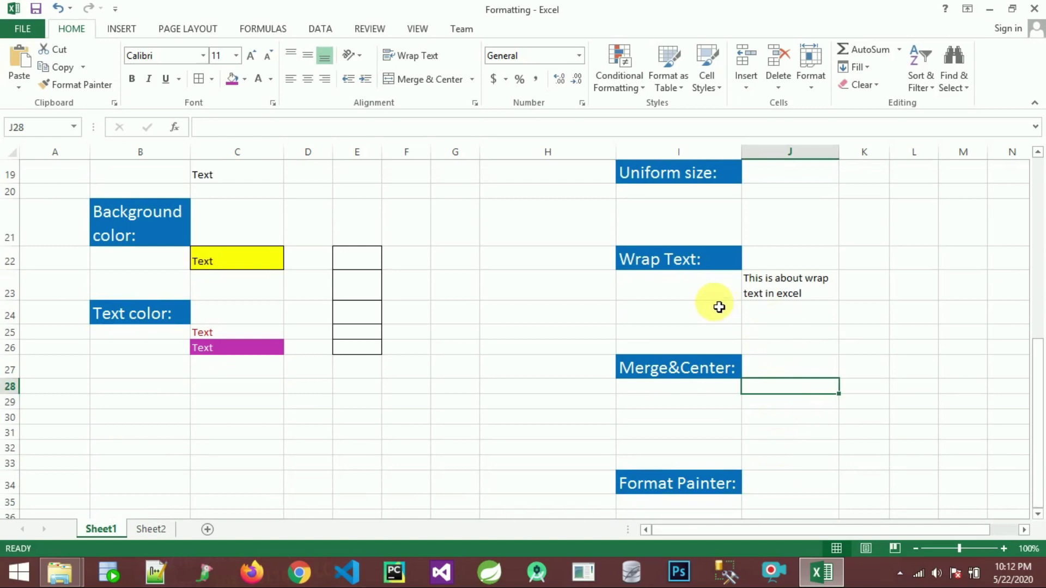
pyautogui.click(712, 262)
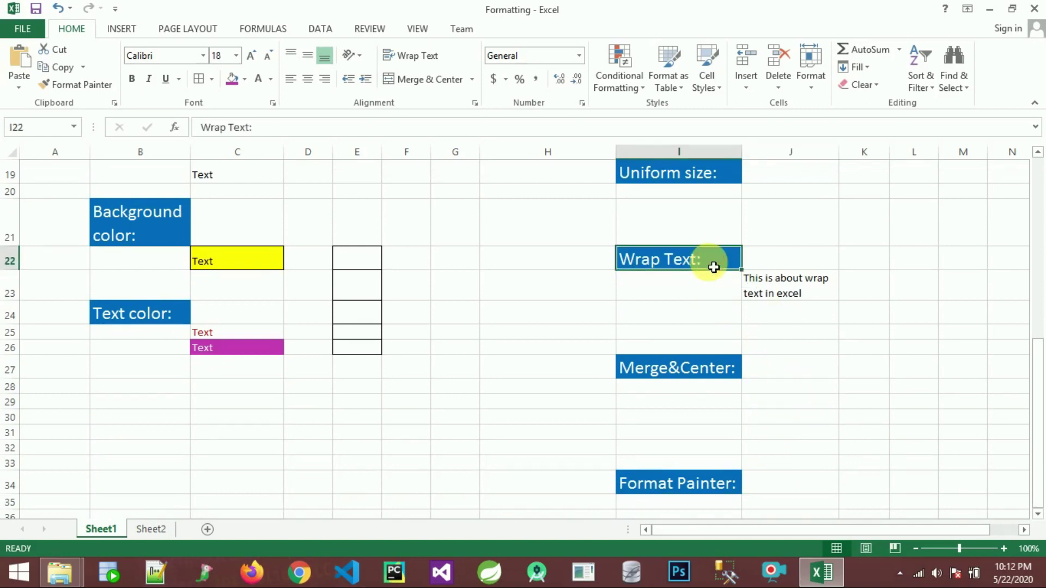
pyautogui.click(724, 366)
pyautogui.click(777, 394)
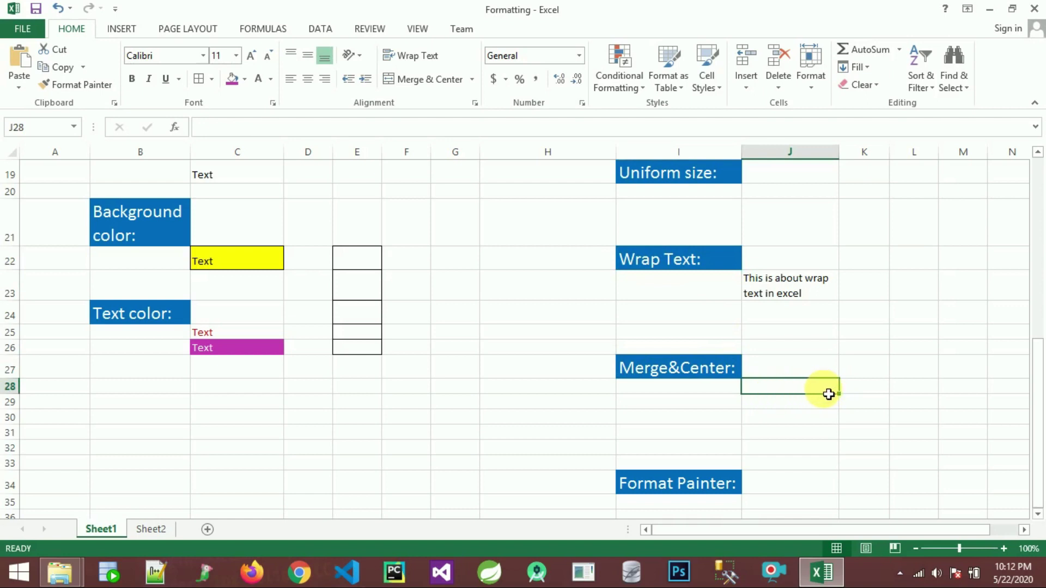
pyautogui.moveTo(825, 394); pyautogui.dragTo(857, 390)
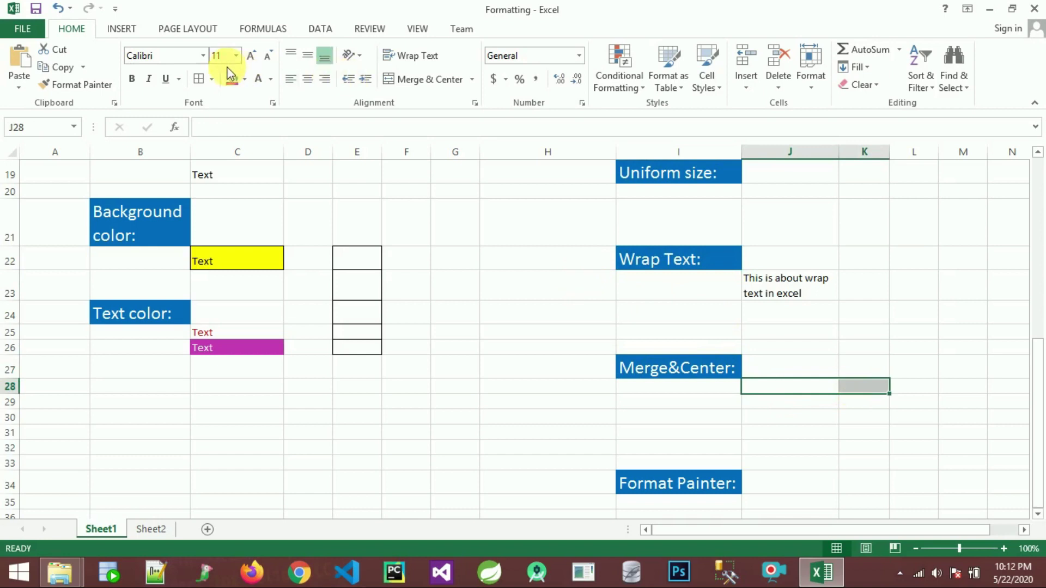
pyautogui.click(199, 80)
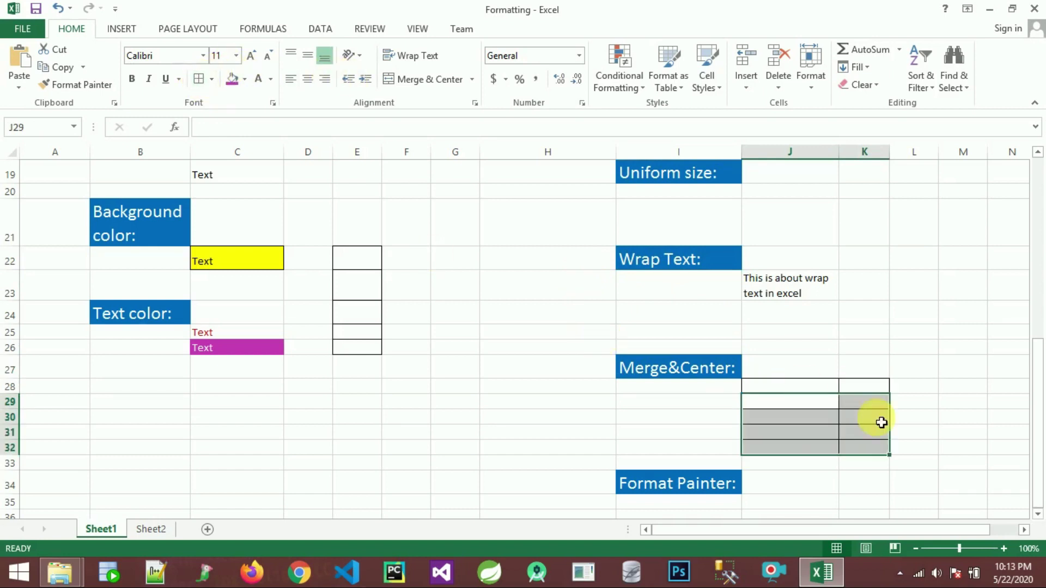
pyautogui.click(926, 404)
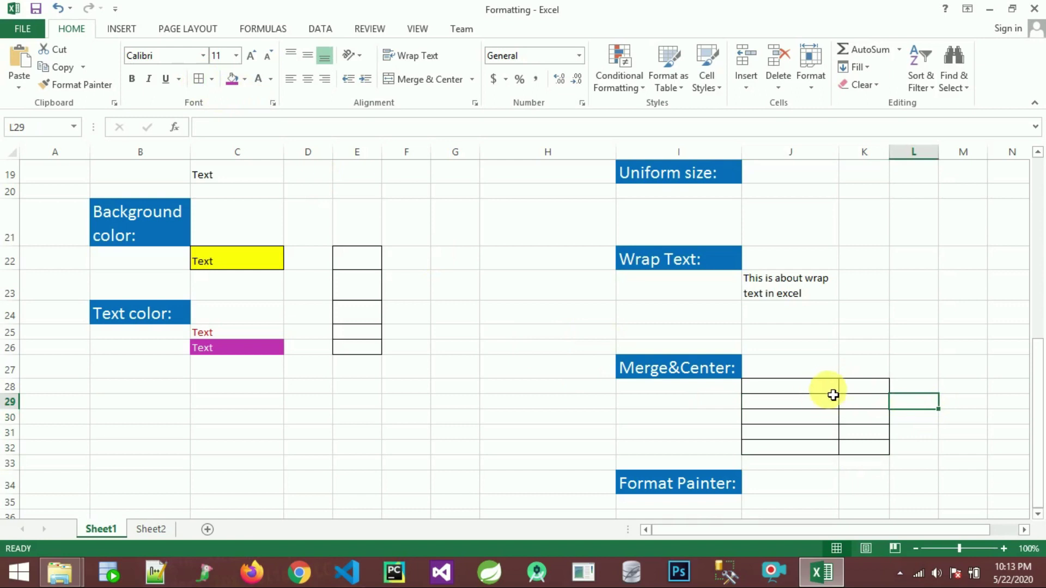
# Merge and center cells J28:K28, and enter "Text" in the merged cell.
pyautogui.moveTo(834, 393); pyautogui.dragTo(852, 392)
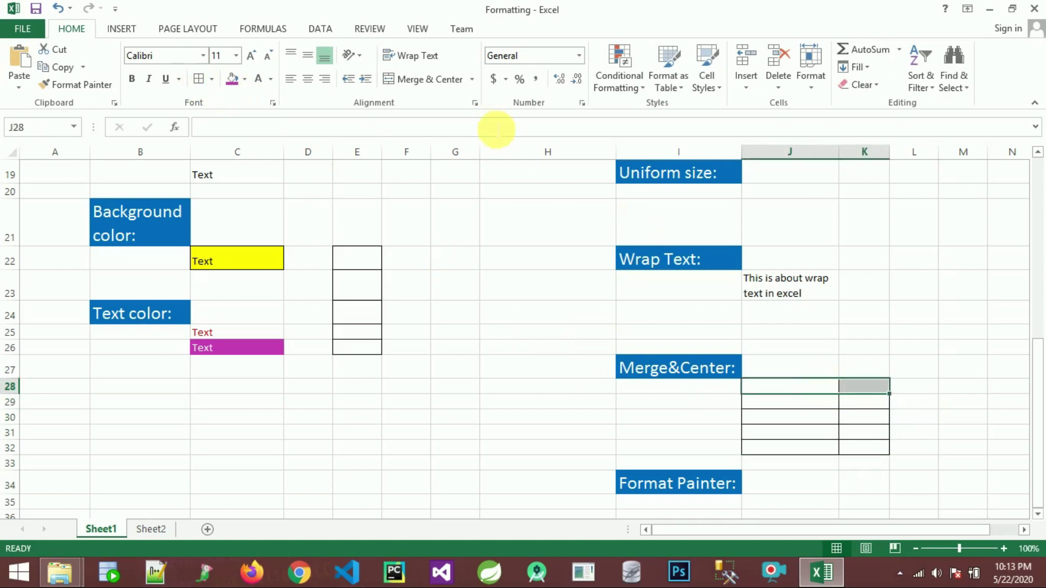
pyautogui.click(473, 81)
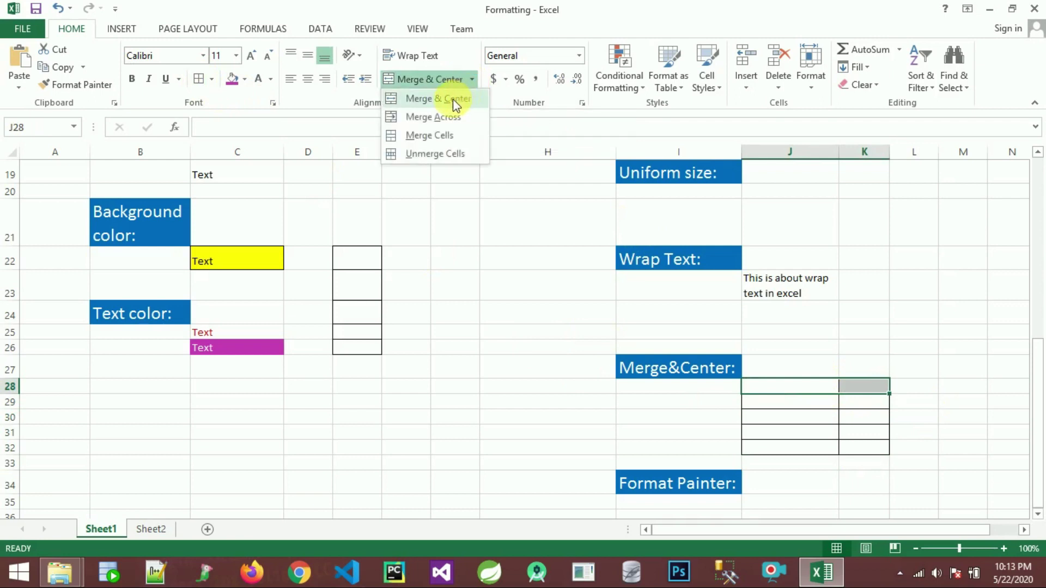
pyautogui.click(457, 101)
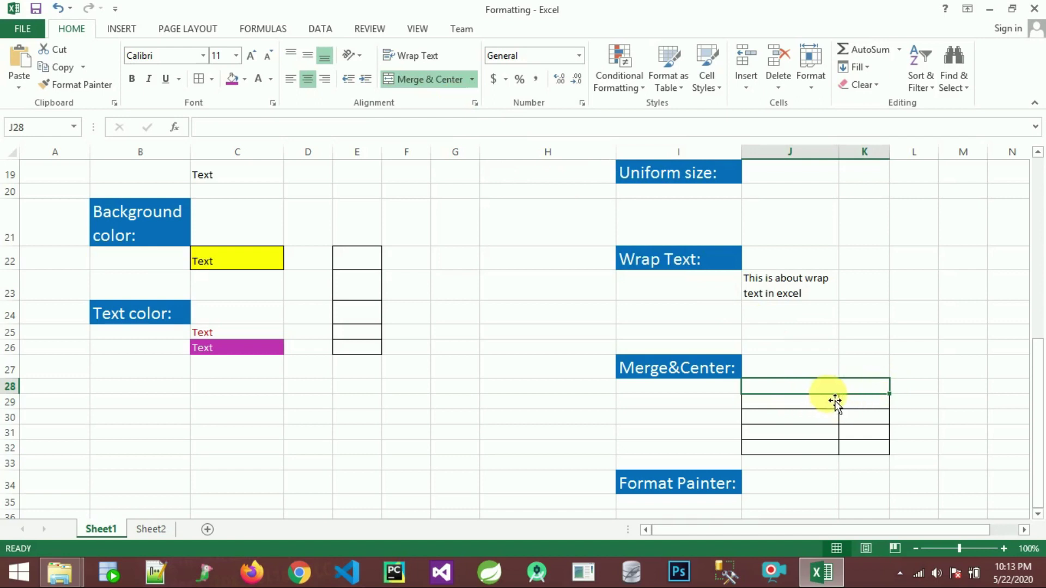
pyautogui.write('Text')
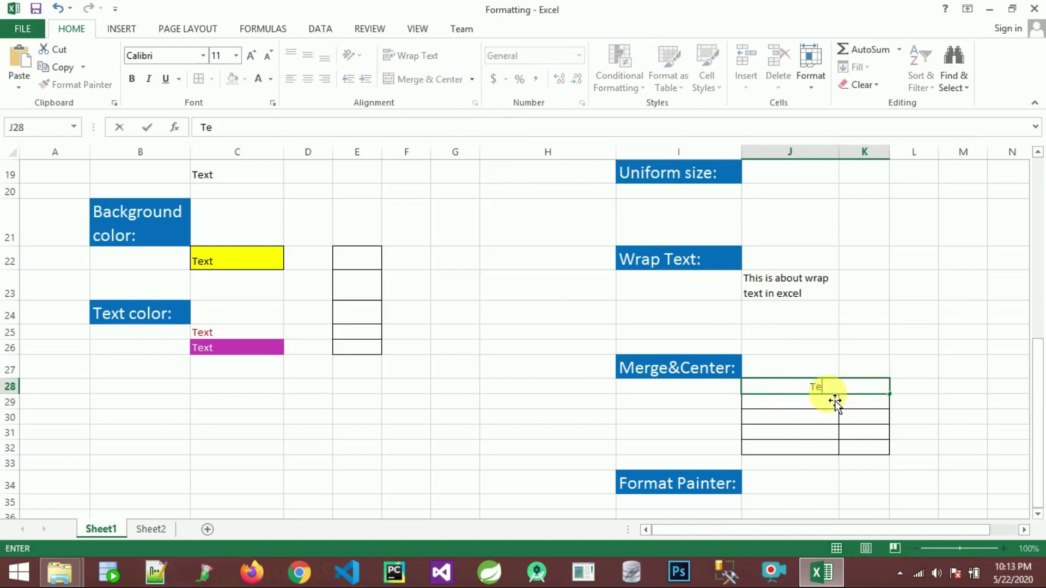
pyautogui.click(829, 404)
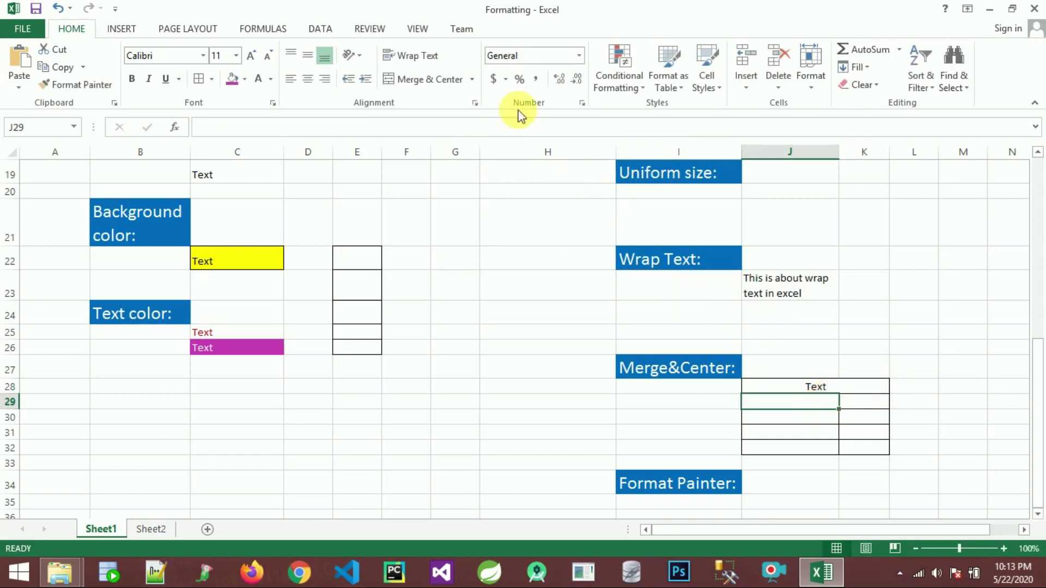
# Merge cells J29:K29 with the Merge Across option.
pyautogui.click(472, 79)
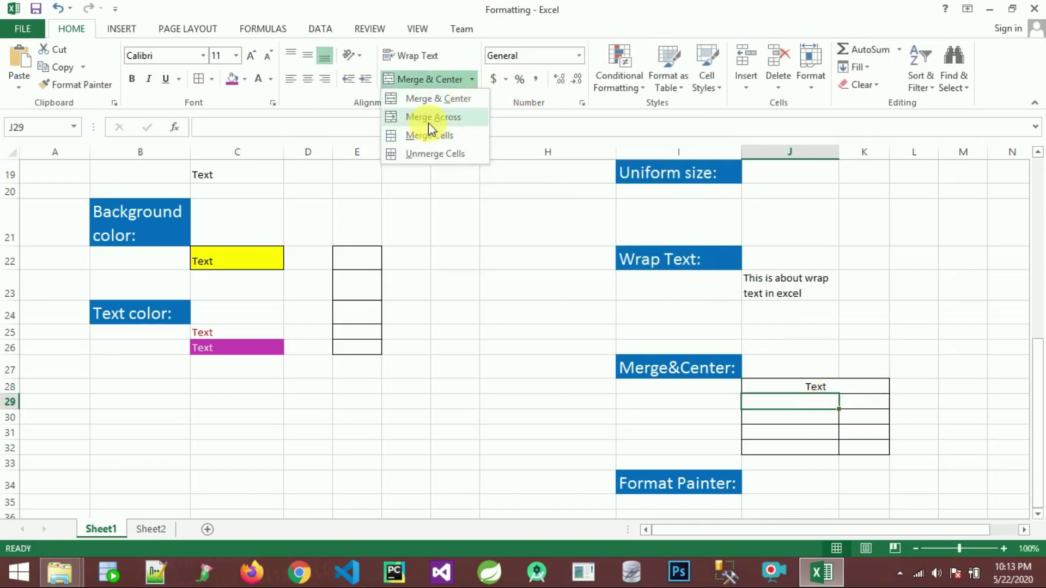
pyautogui.click(795, 402)
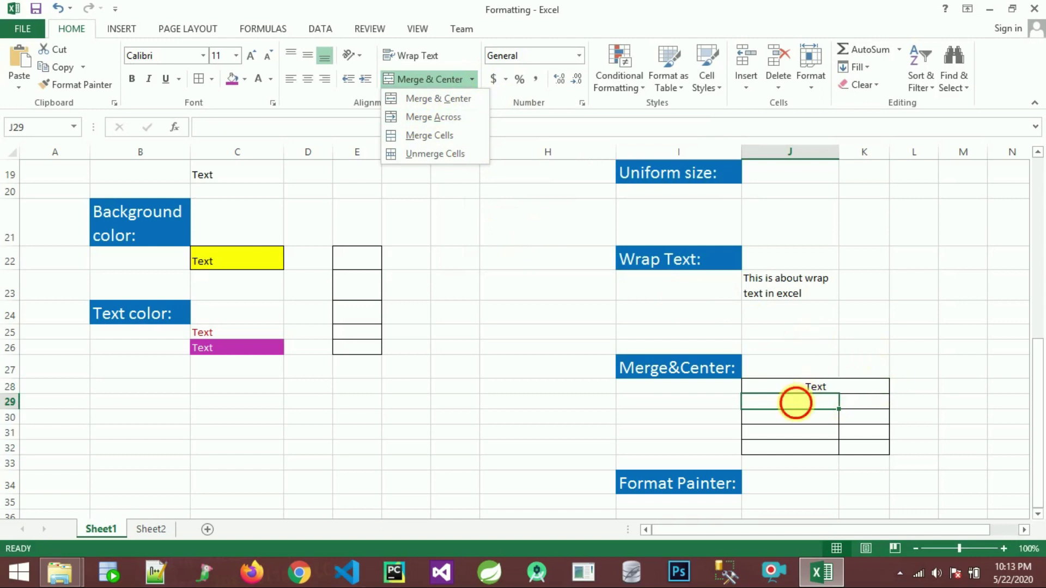
pyautogui.moveTo(829, 406); pyautogui.dragTo(864, 407)
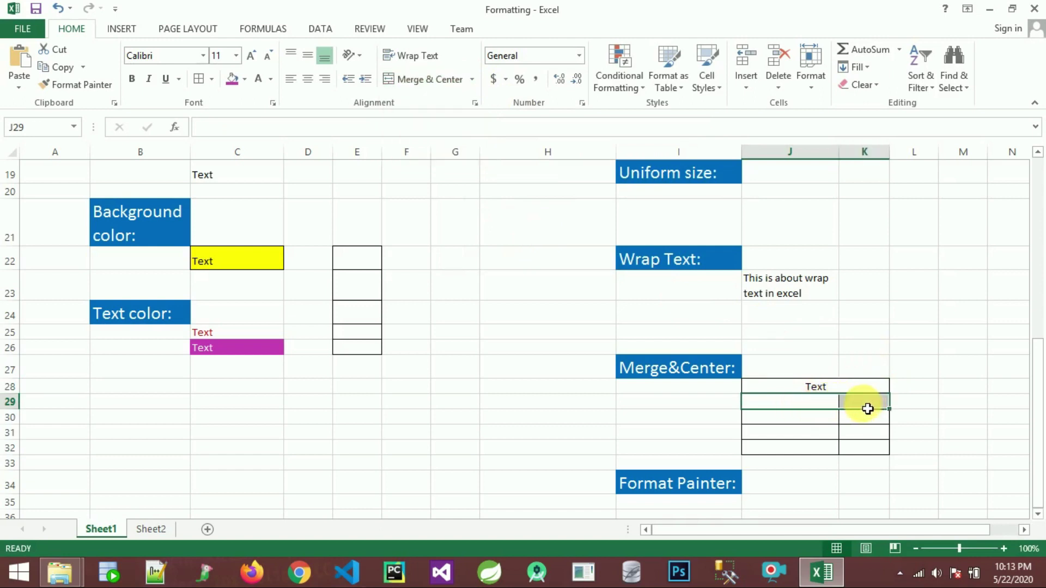
pyautogui.click(472, 79)
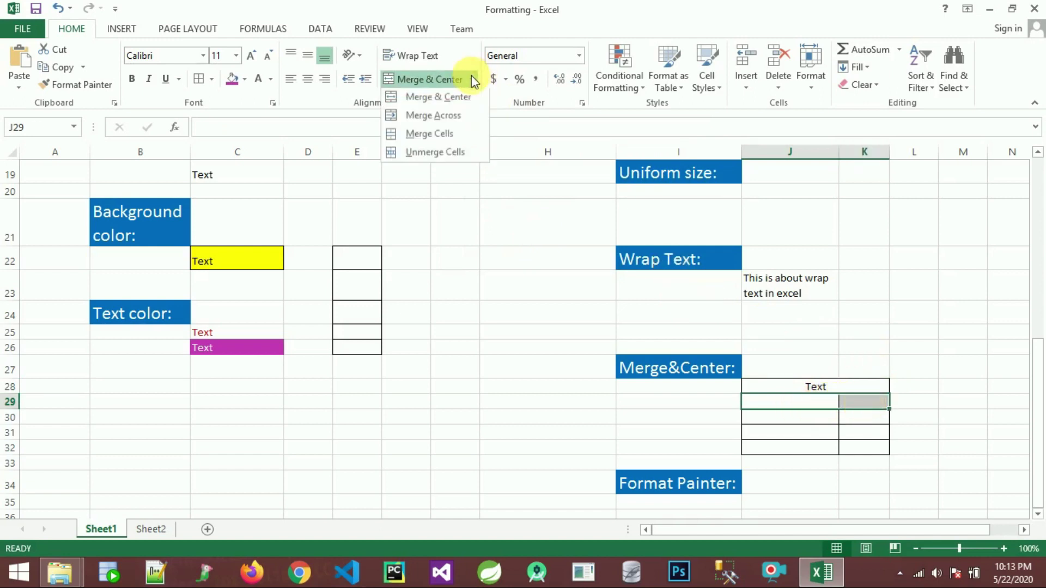
pyautogui.click(462, 117)
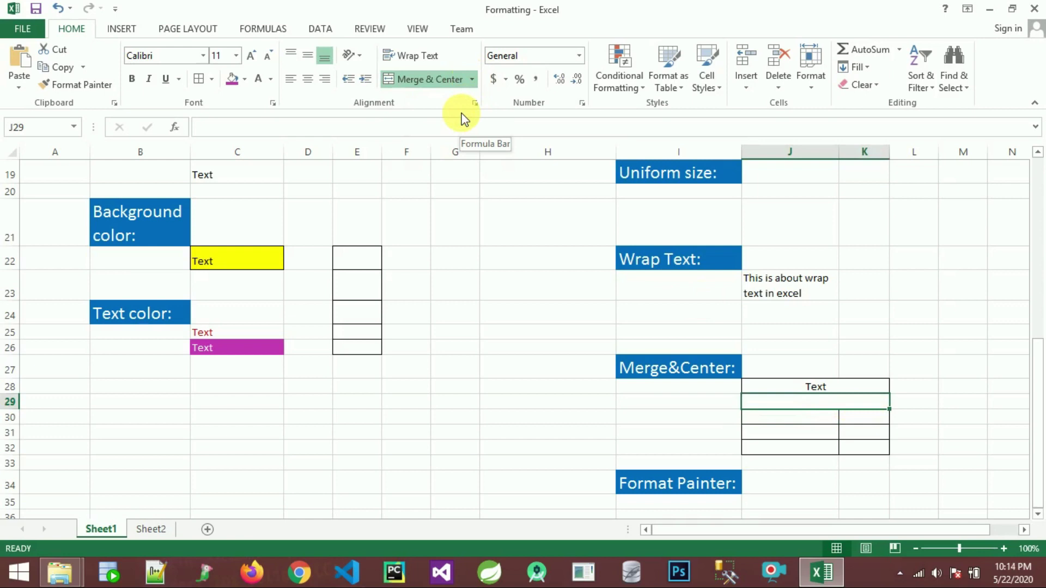
# Enter "text" in cell J30 and in the merged cell J29.
pyautogui.press('Down')
pyautogui.write('text')
pyautogui.press('Return')
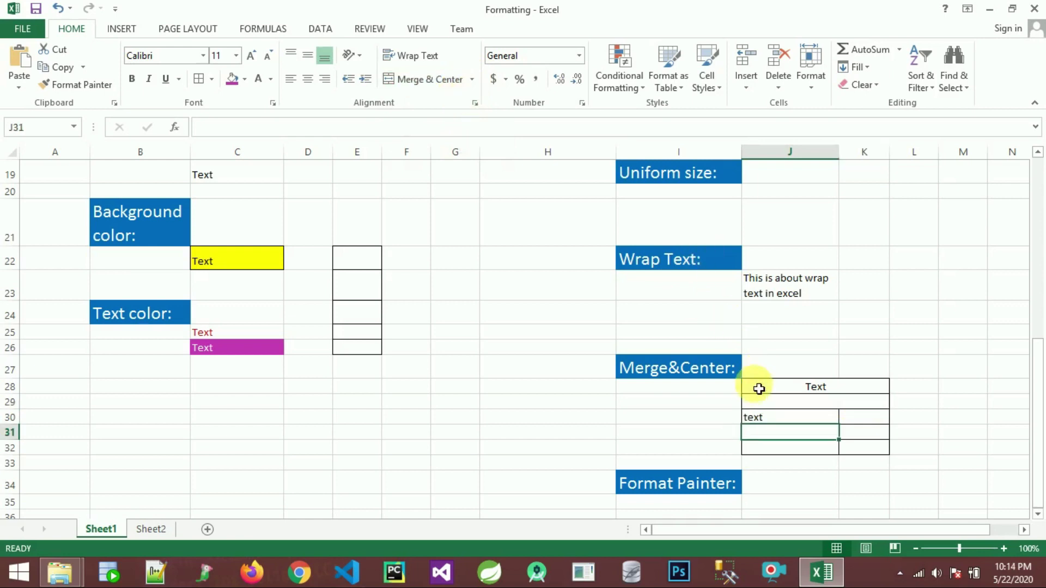
pyautogui.click(761, 405)
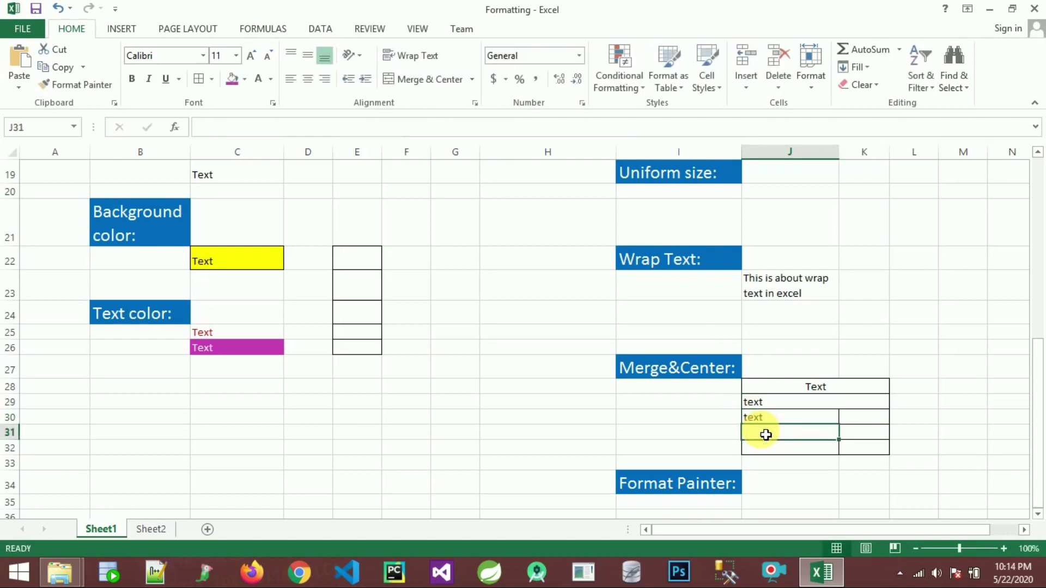
# Merge cells J30:K30 with the Merge Cells option.
pyautogui.moveTo(768, 419); pyautogui.dragTo(853, 420)
pyautogui.click(472, 80)
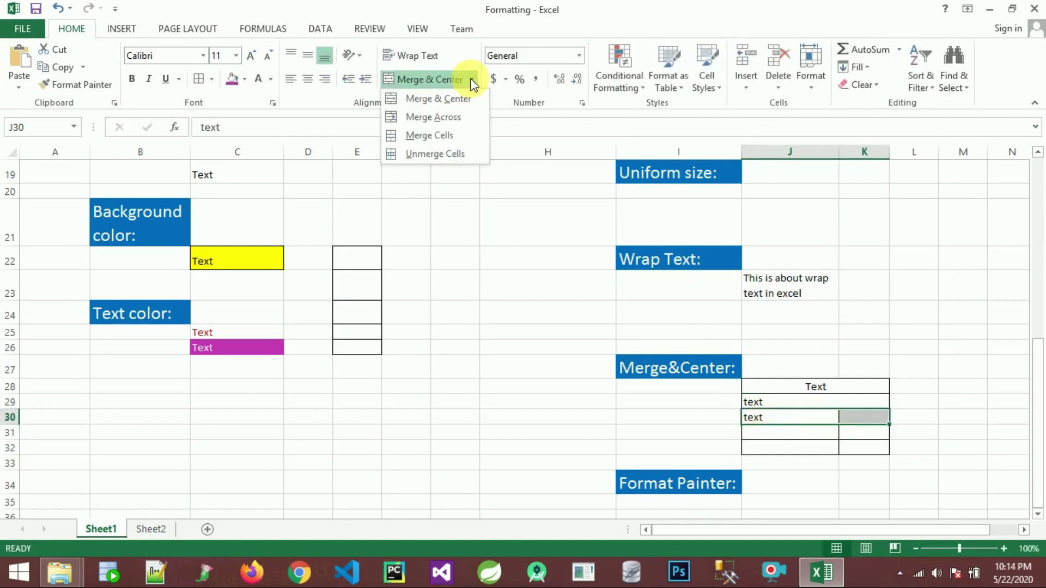
pyautogui.click(449, 135)
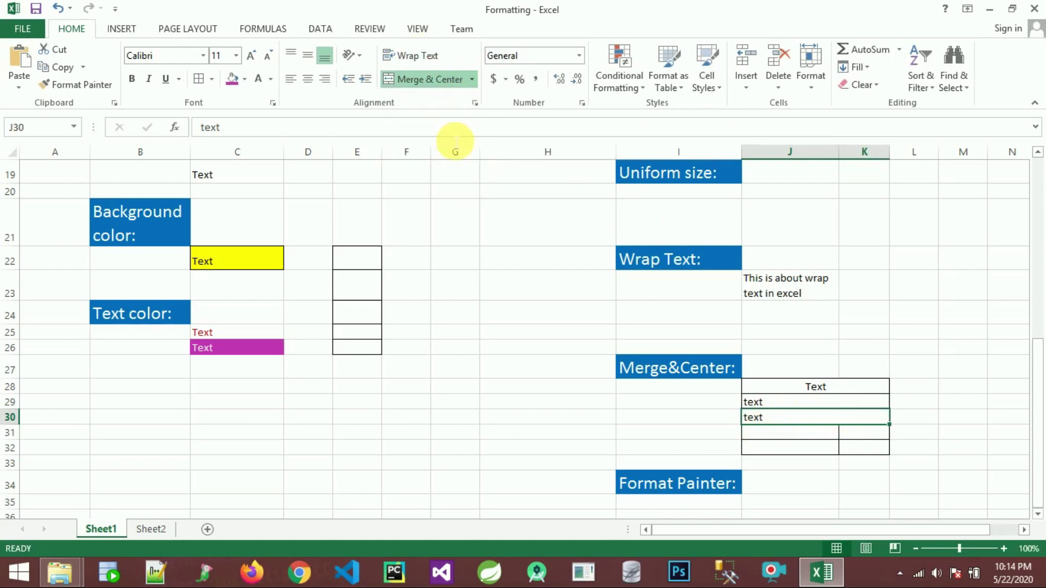
# Unmerge the merged cell in row 30 back into J30 and K30.
pyautogui.click(472, 81)
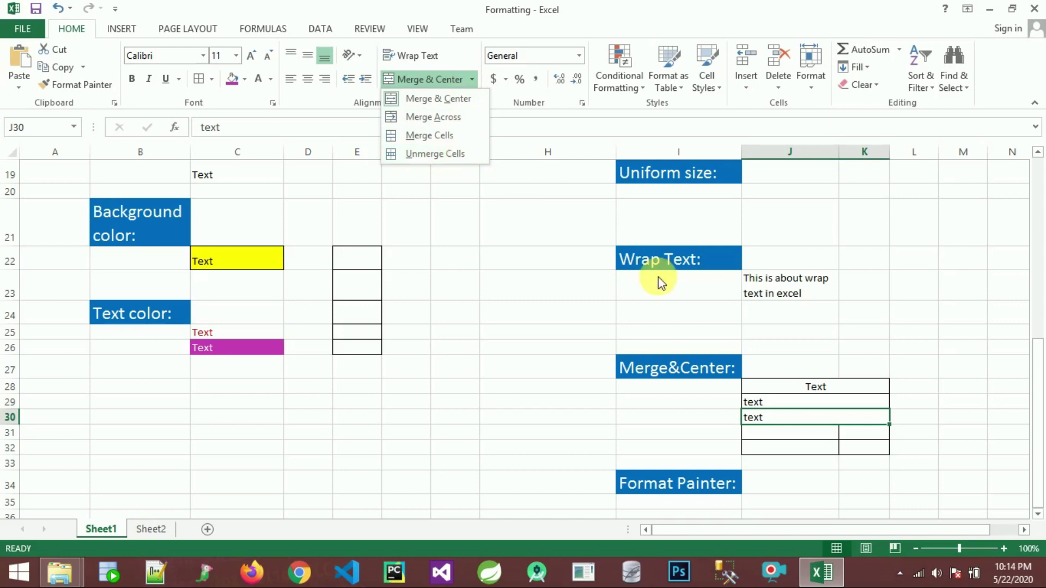
pyautogui.click(782, 417)
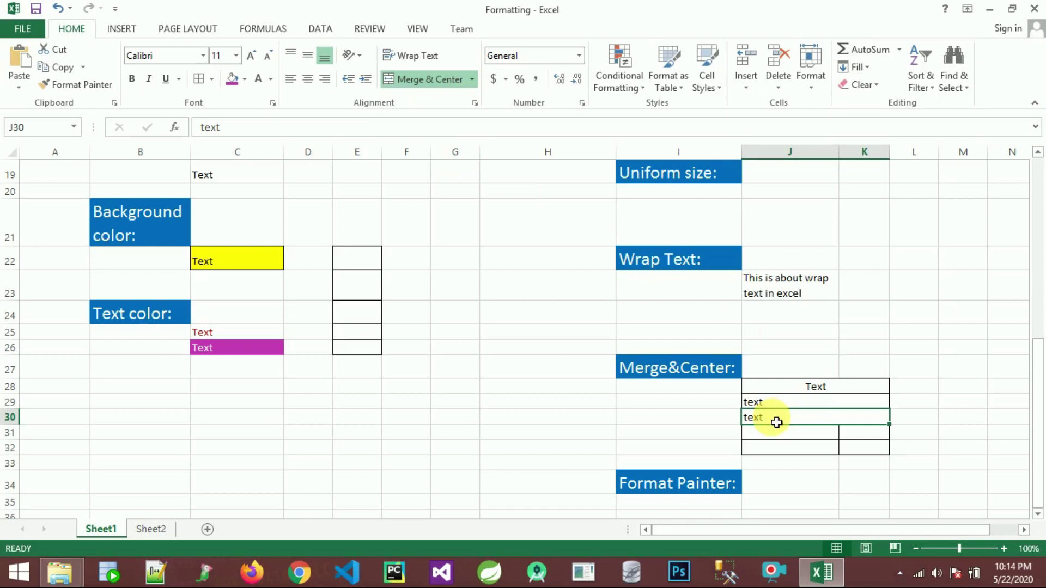
pyautogui.click(472, 81)
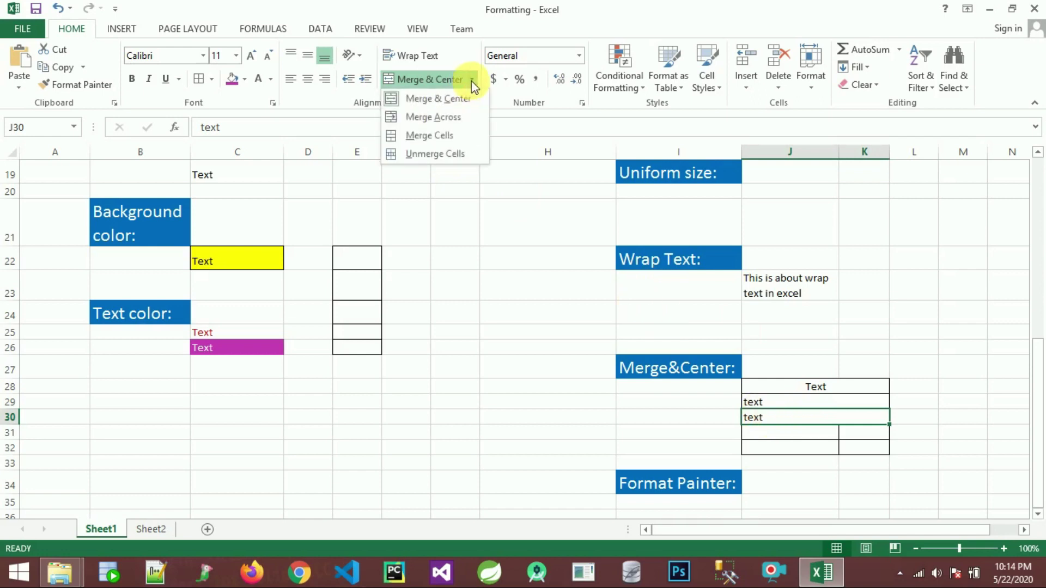
pyautogui.click(452, 159)
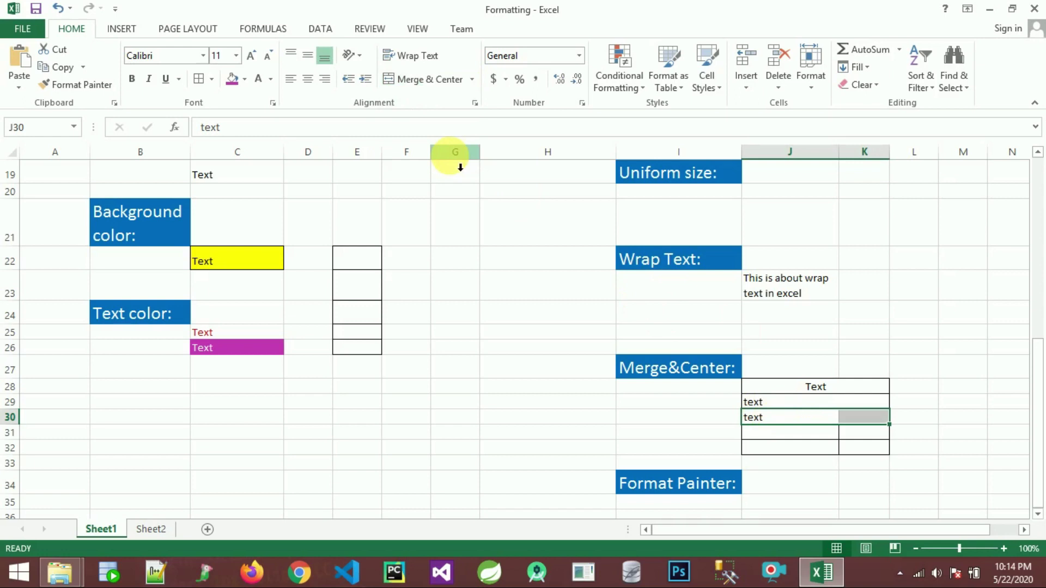
# Copy the Format Painter label from I34 to G37, and widen column G to fit the whole label.
pyautogui.click(820, 447)
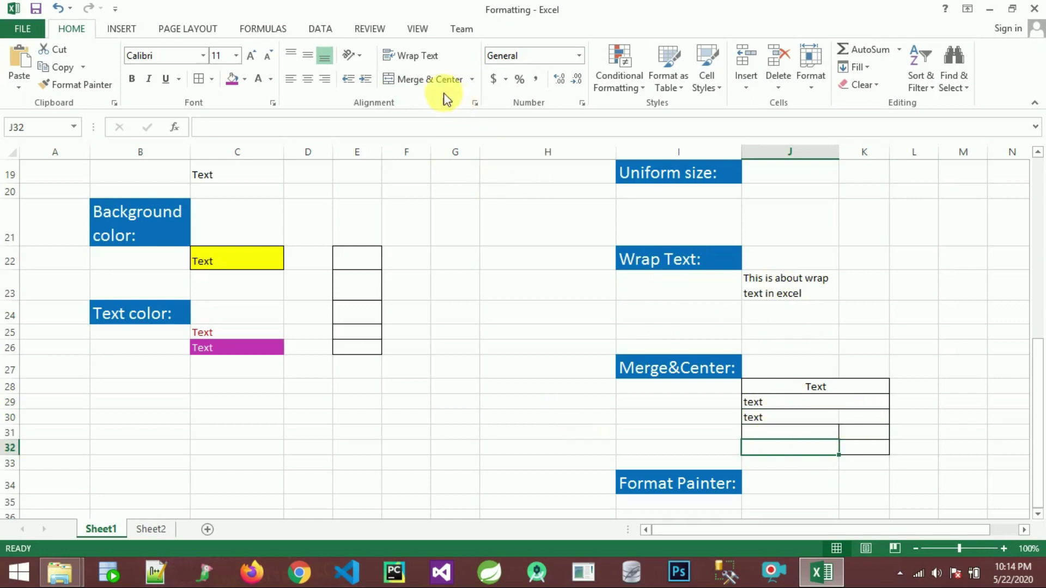
pyautogui.click(796, 508)
pyautogui.press('Down')
pyautogui.press('Down')
pyautogui.press('Down')
pyautogui.press('Down')
pyautogui.press('Down')
pyautogui.press('Down')
pyautogui.press('Down')
pyautogui.press('Down')
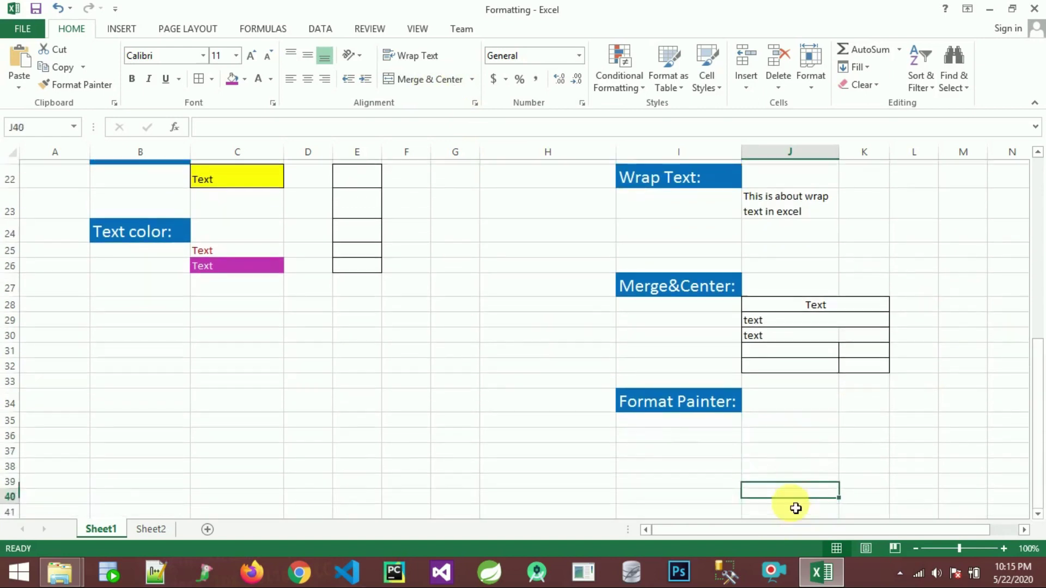
pyautogui.press('Down')
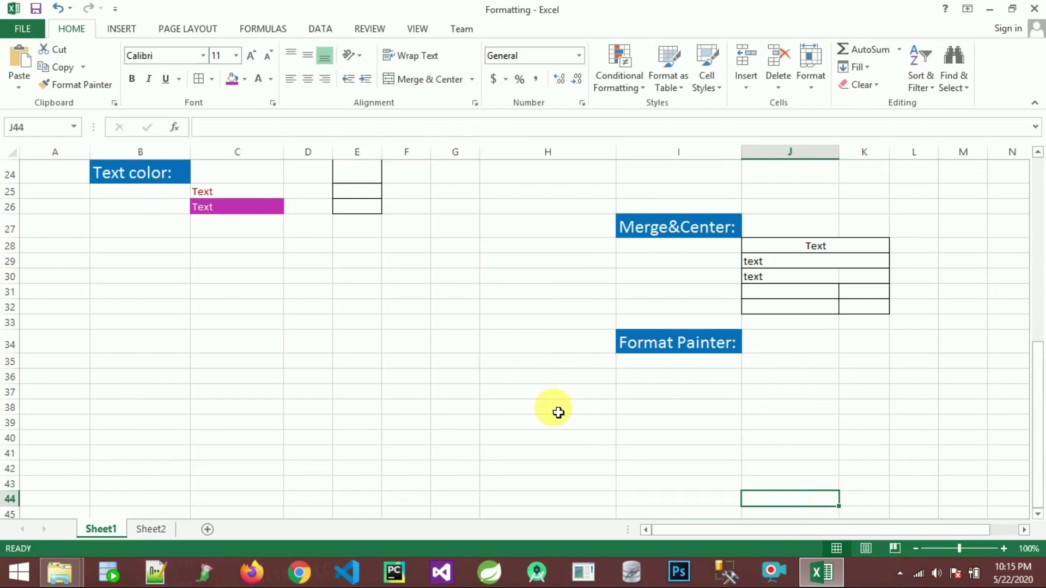
pyautogui.click(681, 344)
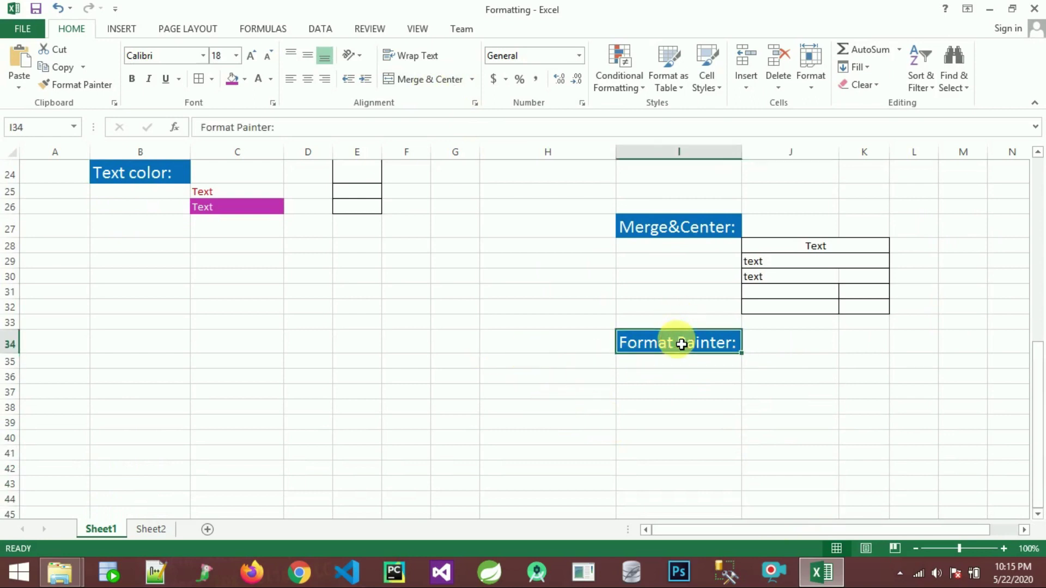
pyautogui.hotkey('ctrl', 'c')
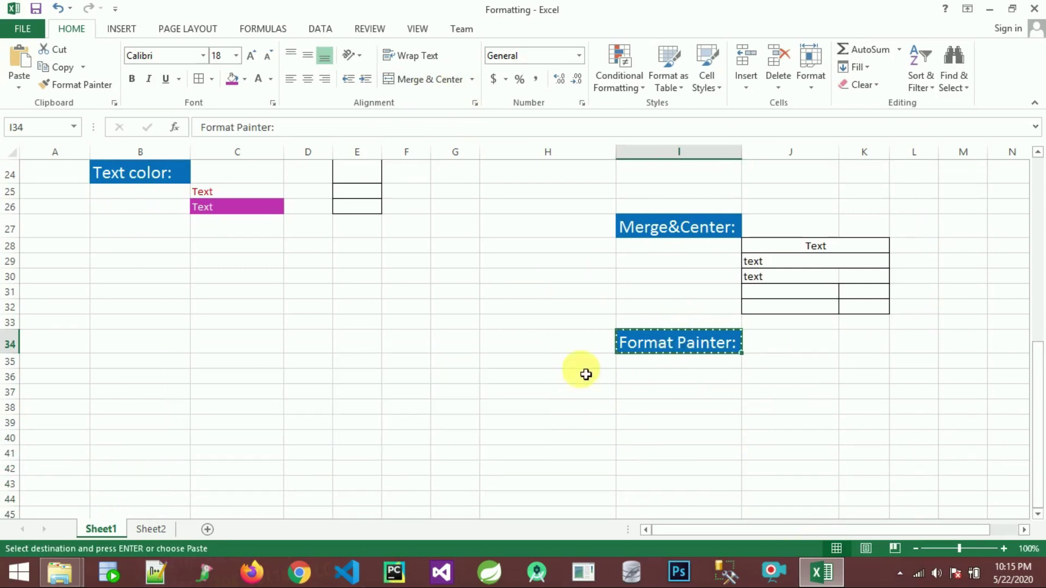
pyautogui.click(442, 397)
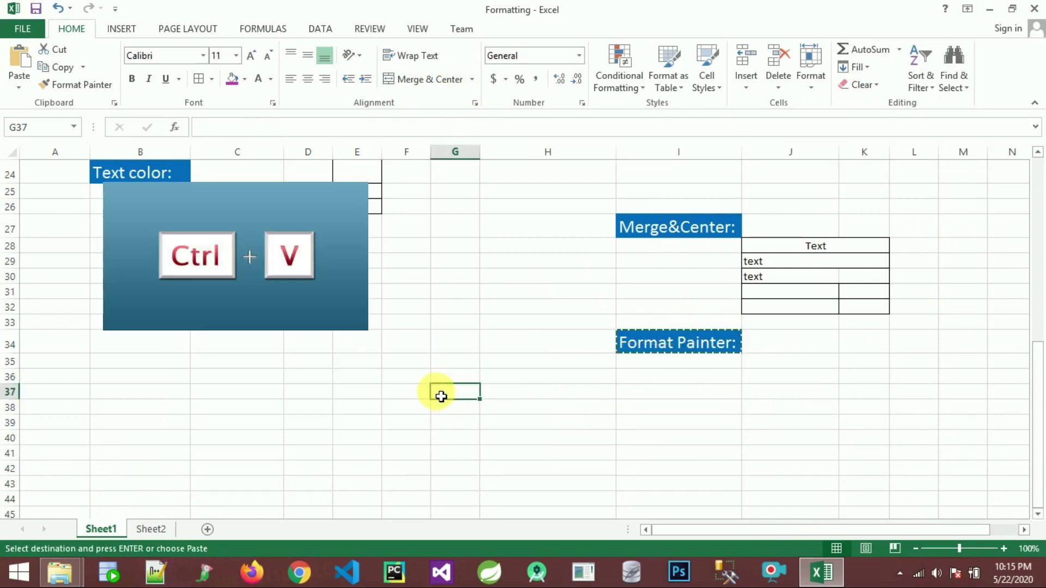
pyautogui.hotkey('ctrl', 'v')
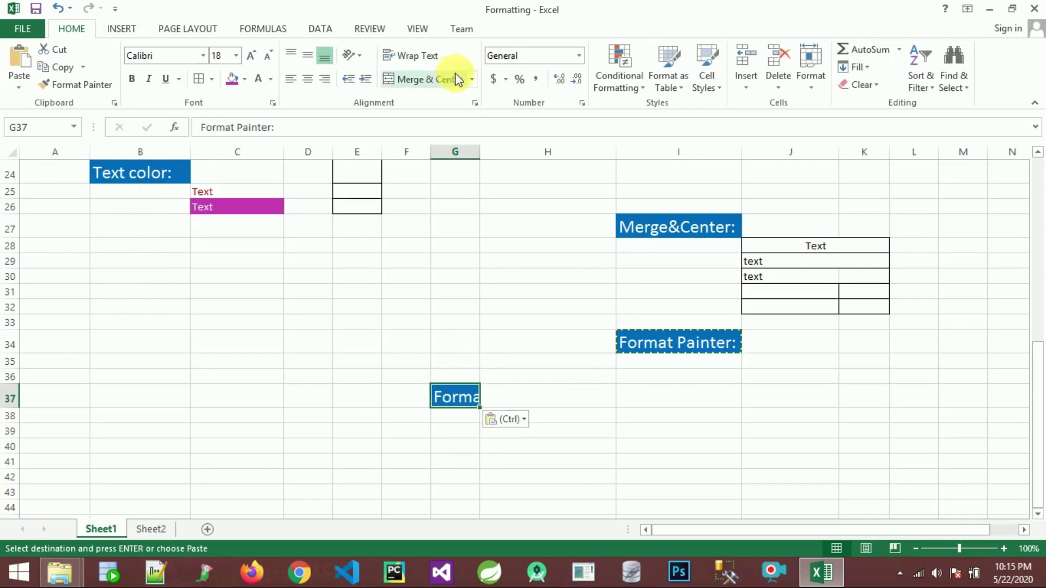
pyautogui.moveTo(481, 155)
pyautogui.mouseDown()
pyautogui.moveTo(532, 175)
pyautogui.moveTo(558, 171)
pyautogui.mouseUp()
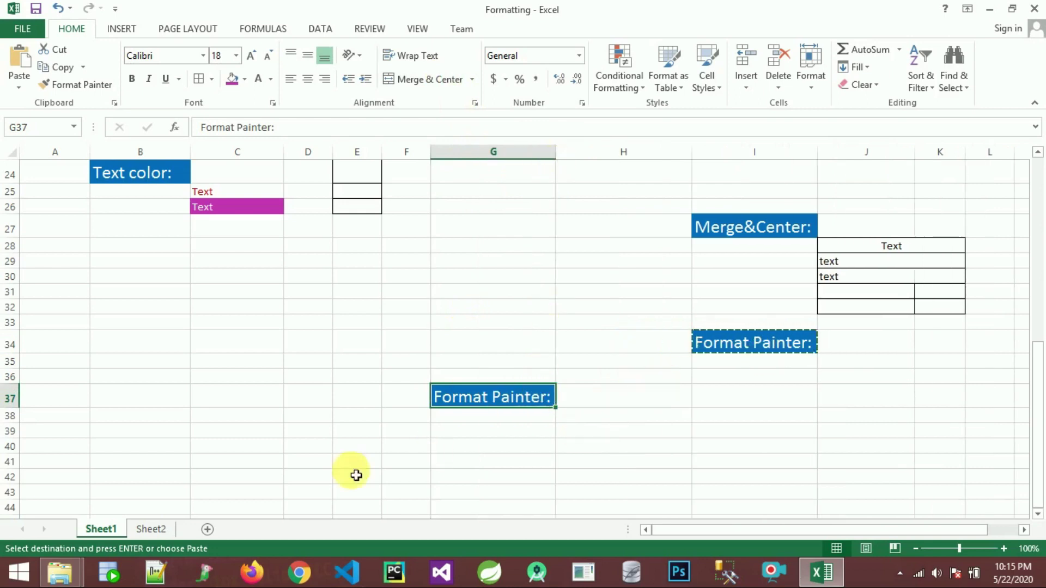
pyautogui.click(477, 449)
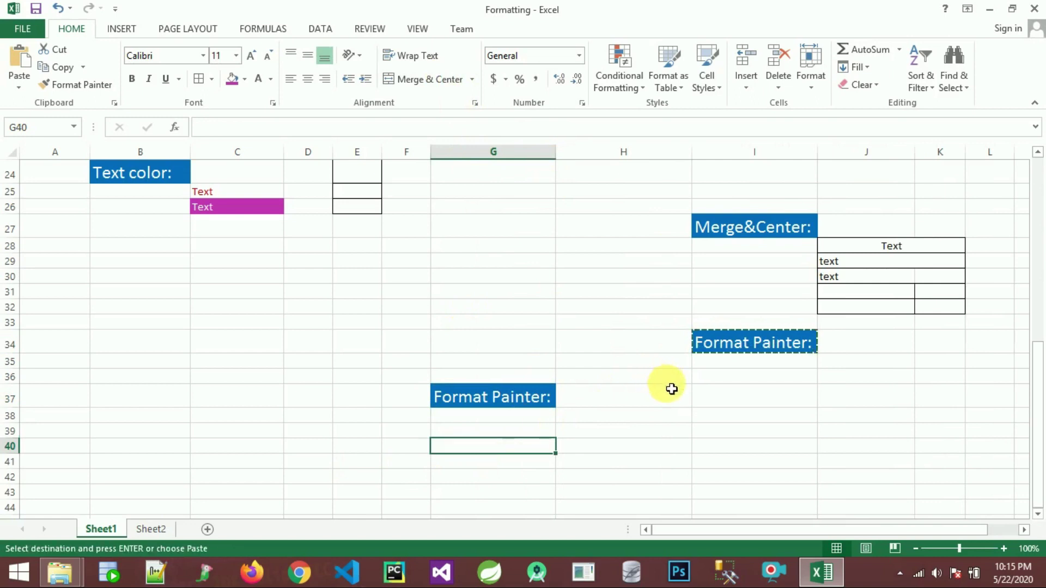
pyautogui.doubleClick(526, 431)
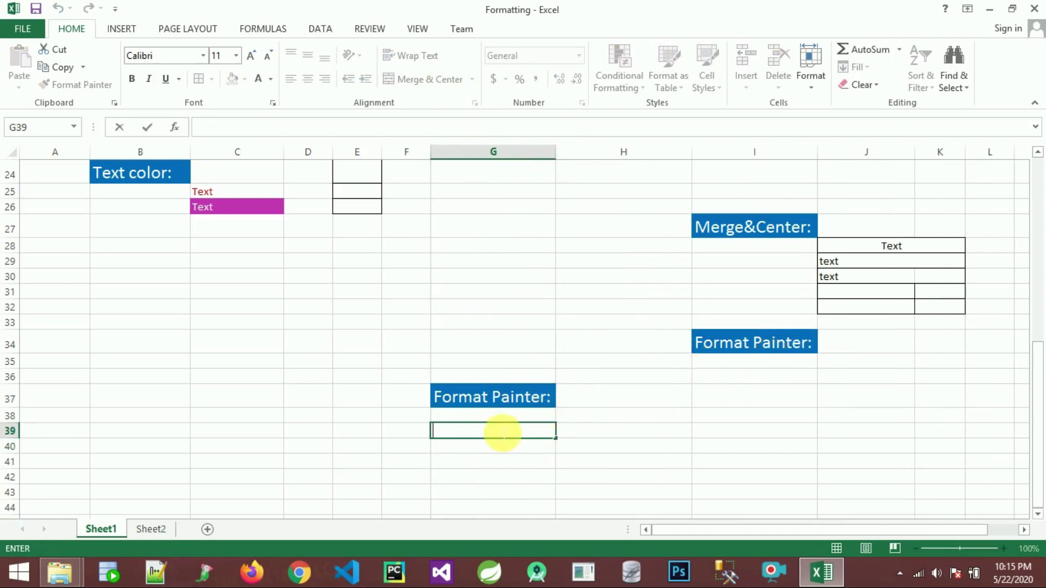
pyautogui.click(632, 406)
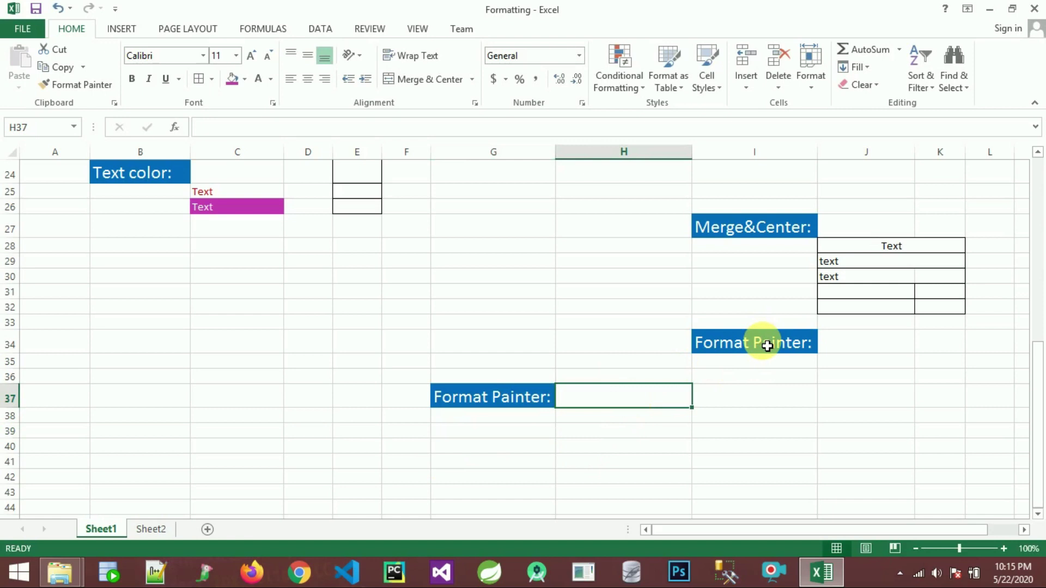
pyautogui.moveTo(1036, 371); pyautogui.dragTo(1041, 185)
pyautogui.click(1024, 210)
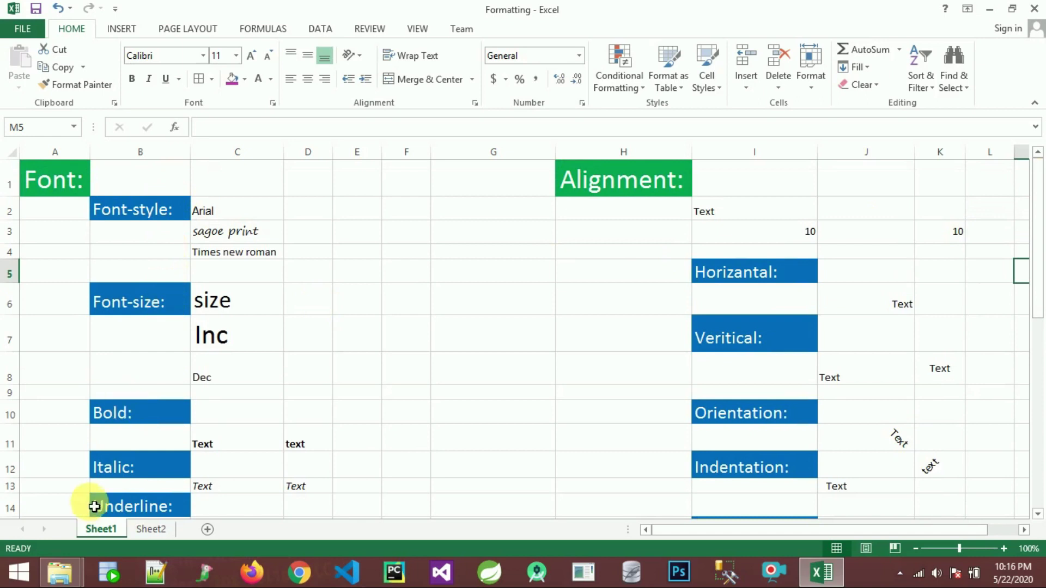
pyautogui.moveTo(1038, 256); pyautogui.dragTo(1041, 527)
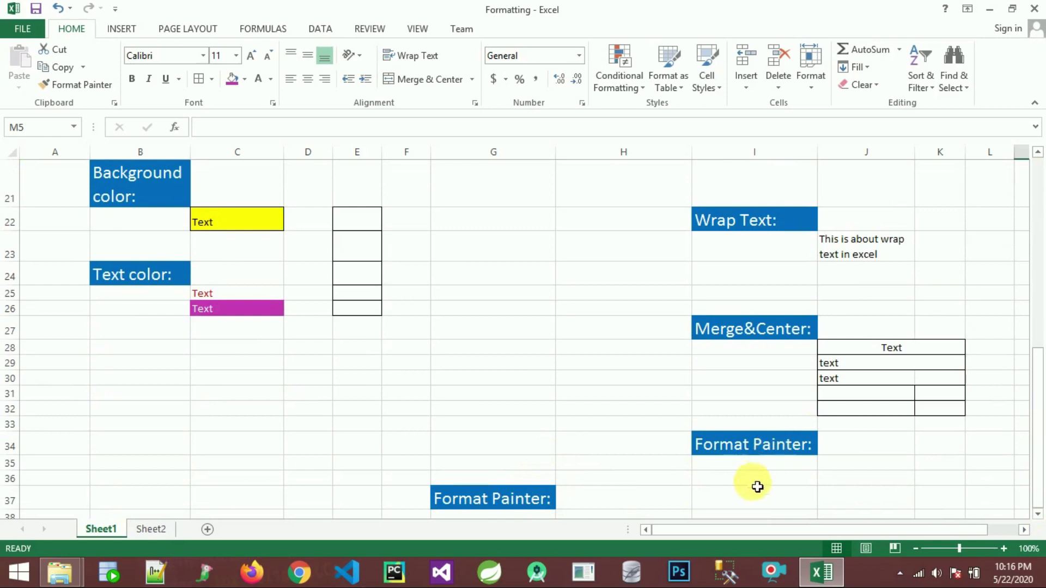
# Enter "text" in cell I37 and apply the formatting of the Format Painter label in I34 to it with Format Painter.
pyautogui.click(779, 504)
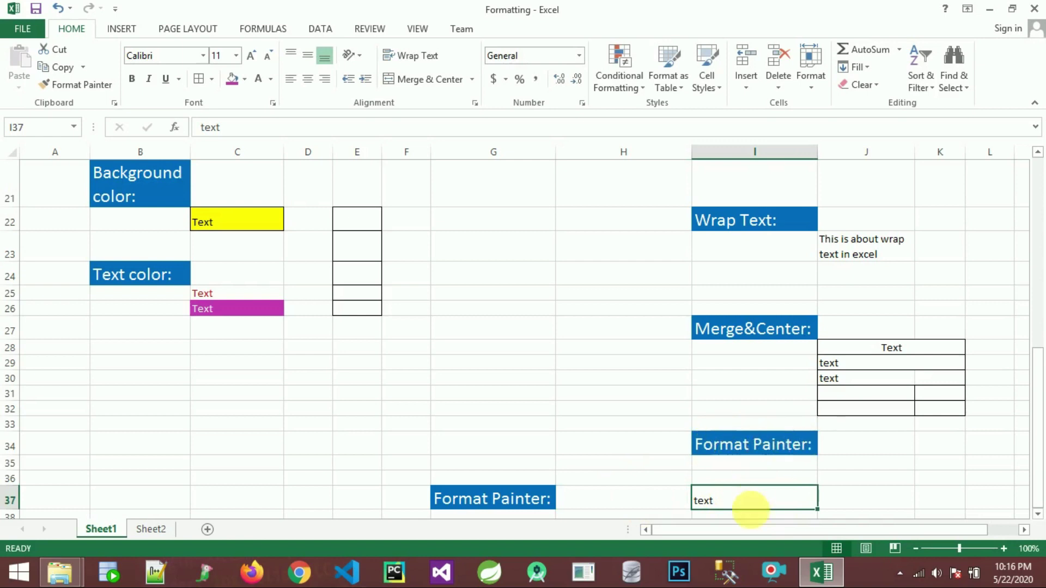
pyautogui.click(755, 444)
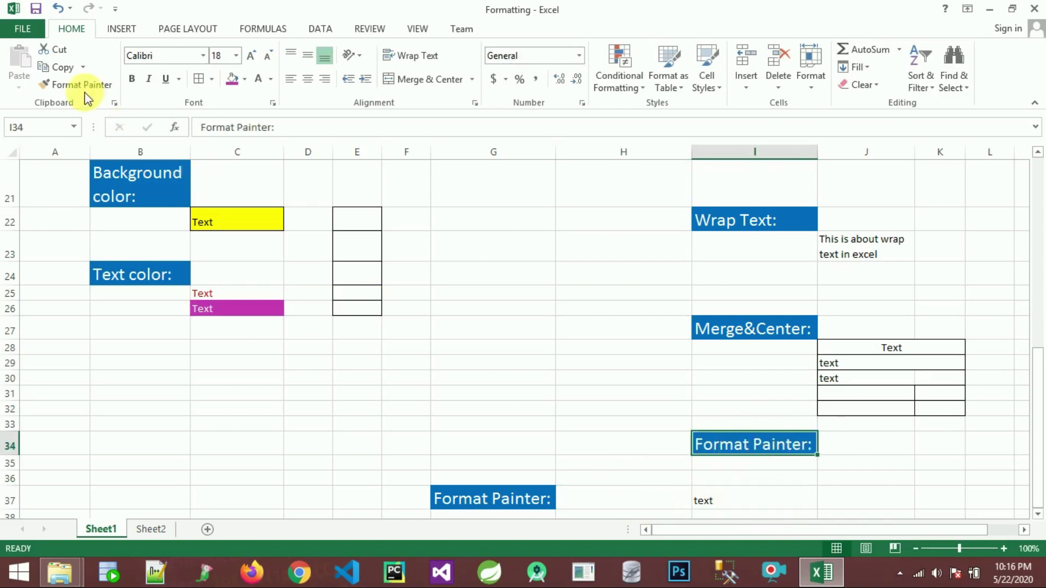
pyautogui.click(68, 85)
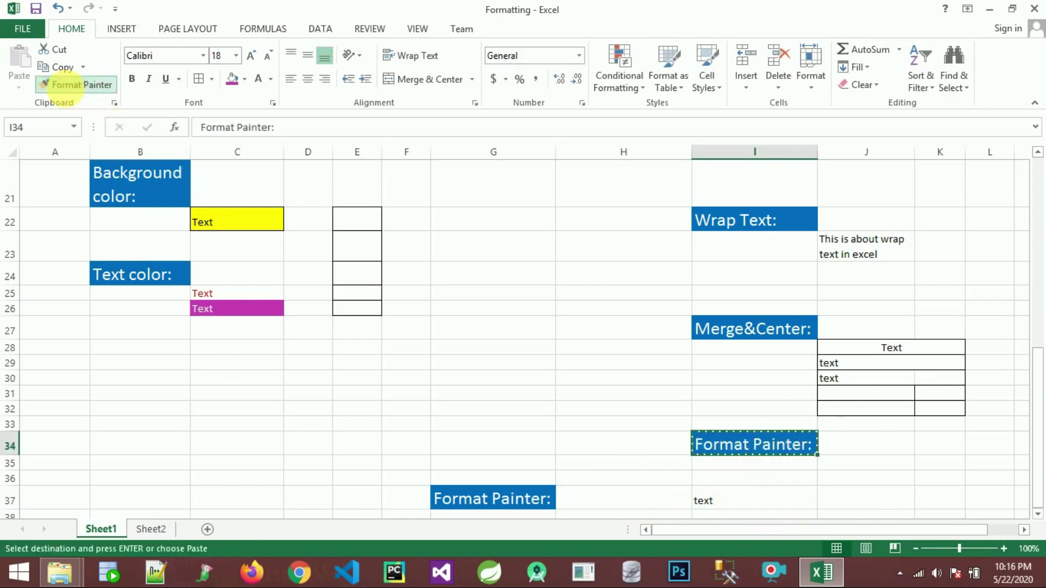
pyautogui.click(725, 501)
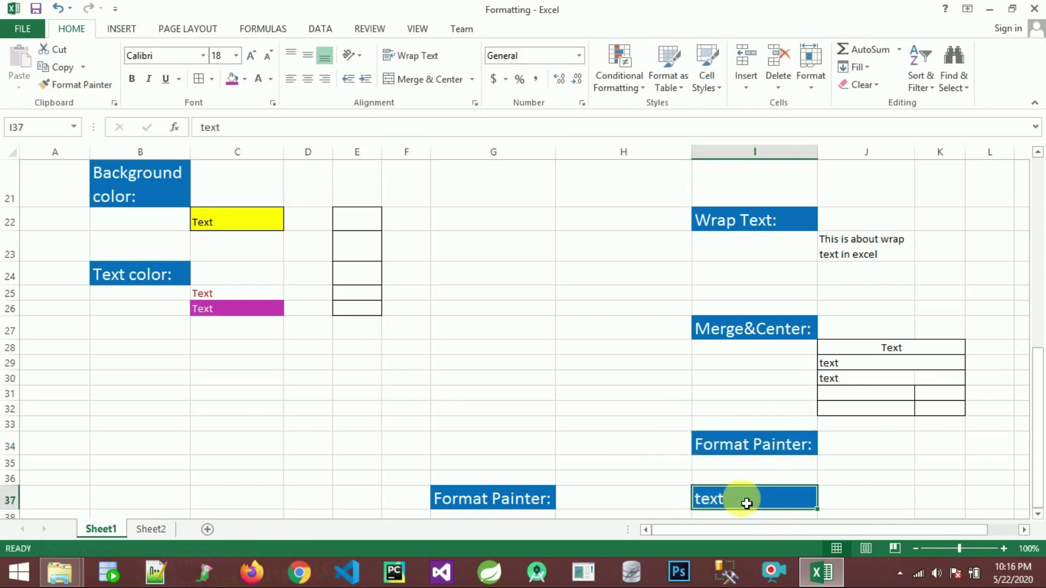
pyautogui.click(890, 501)
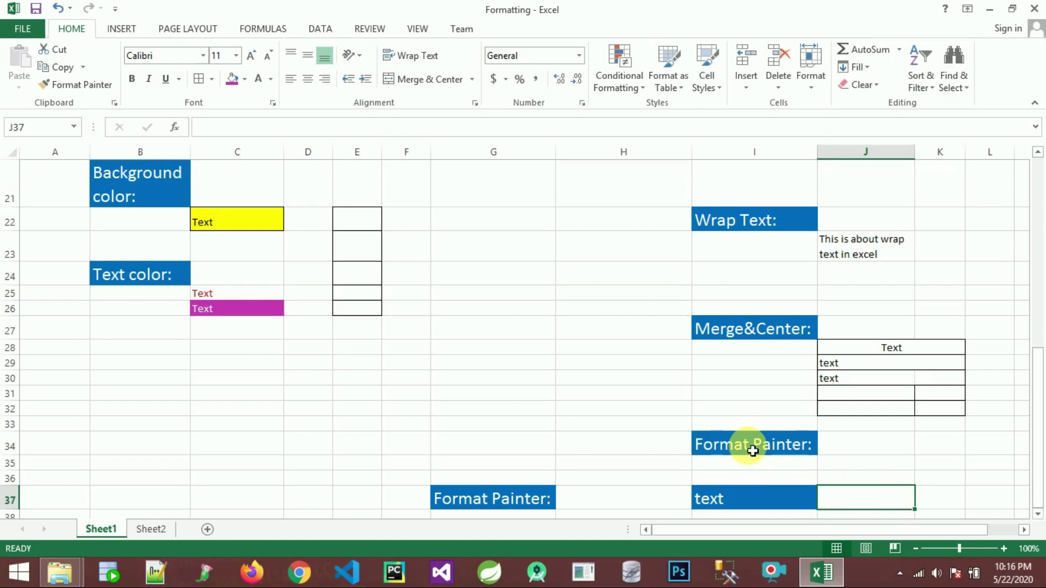
# Enter "basics" in I45, "txt" in I47, "formatting" in I48 and "alignment" in I49.
pyautogui.scroll(-3, 753, 452)
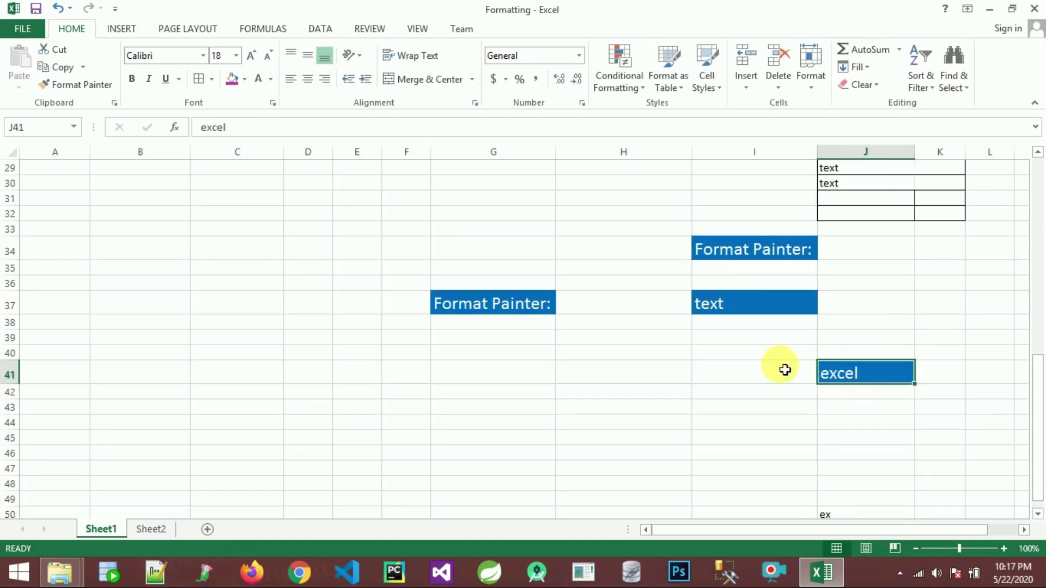
pyautogui.click(740, 416)
pyautogui.click(742, 418)
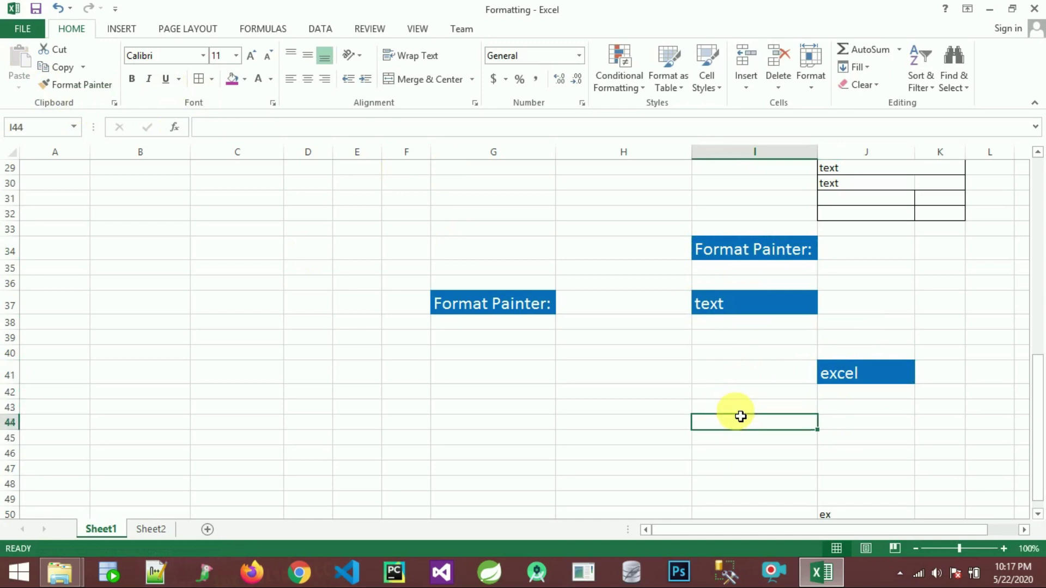
pyautogui.write('basics')
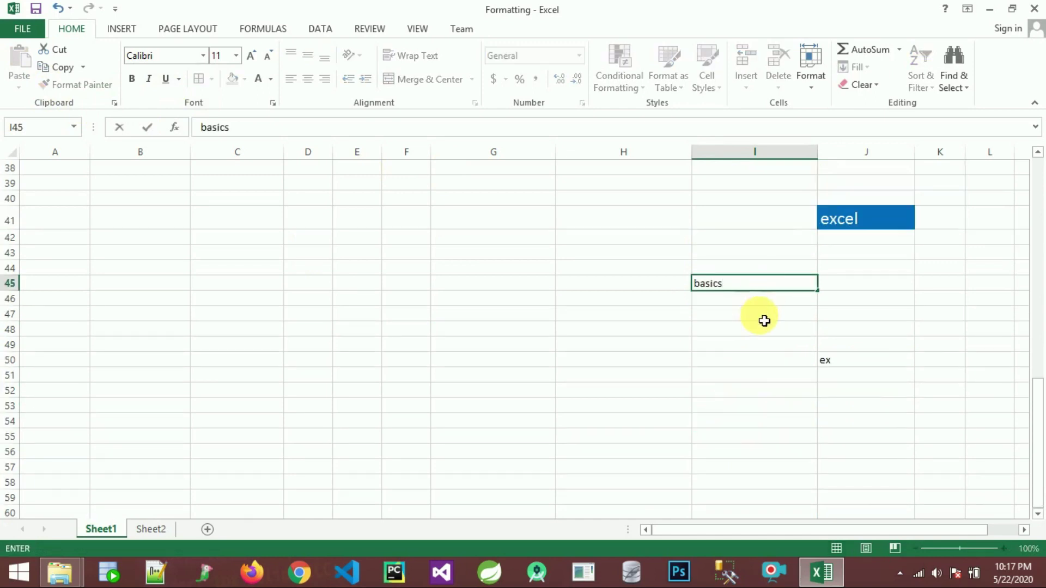
pyautogui.click(764, 318)
pyautogui.write('txt')
pyautogui.click(764, 329)
pyautogui.write('formatting')
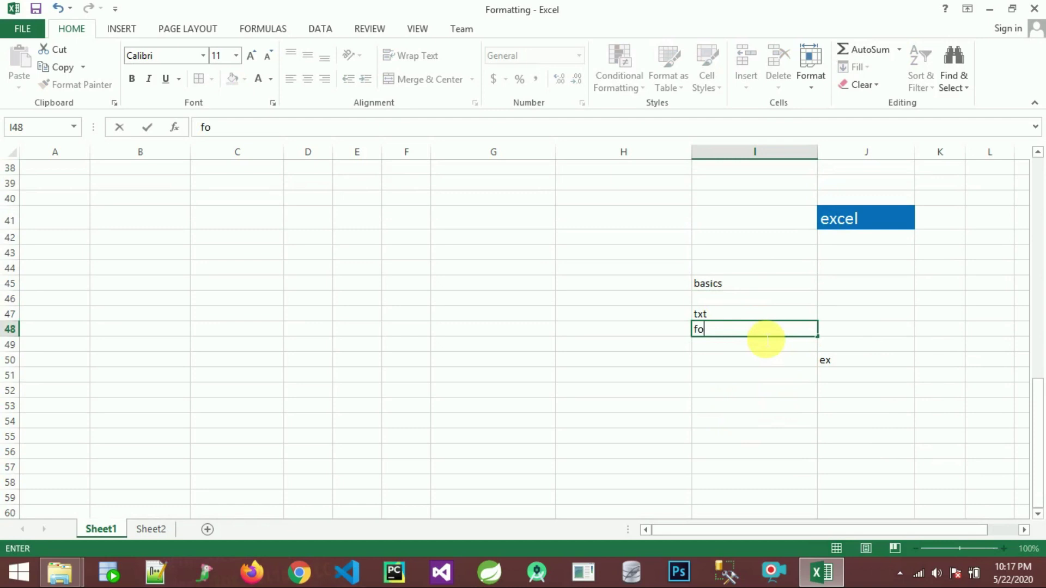
pyautogui.click(765, 338)
pyautogui.write('alignment')
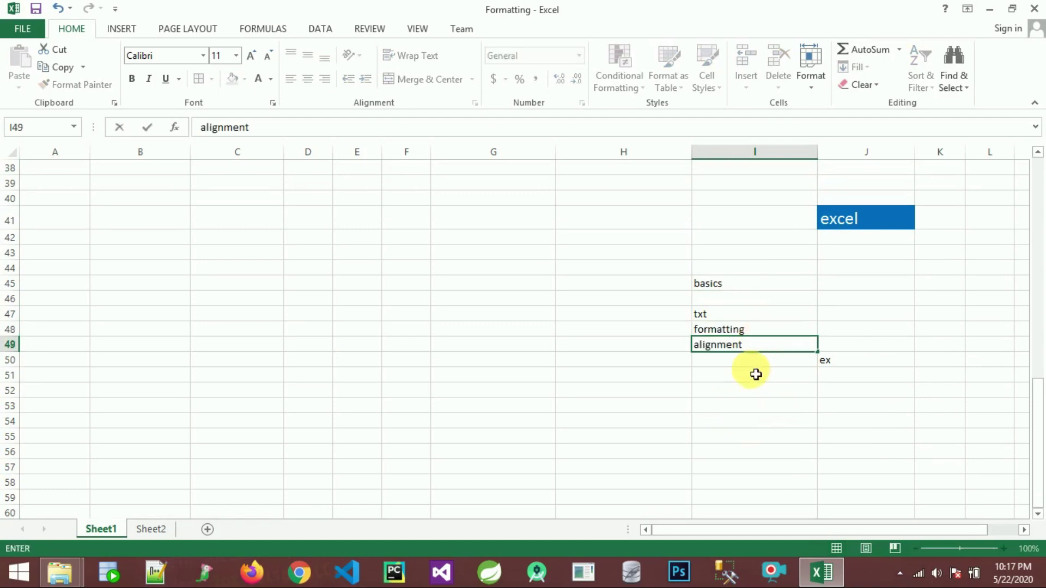
pyautogui.click(754, 359)
pyautogui.moveTo(746, 290); pyautogui.dragTo(743, 349)
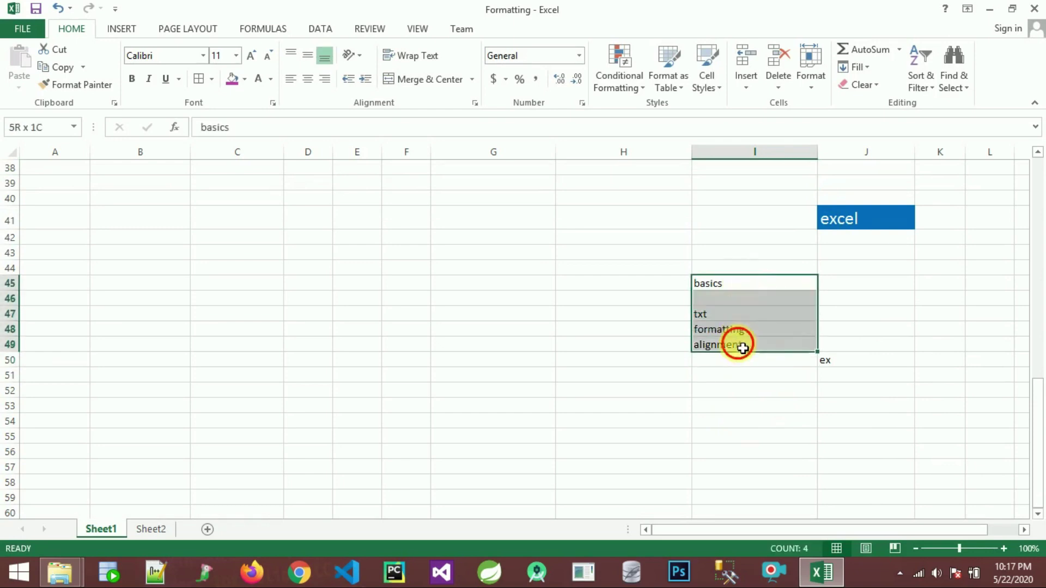
pyautogui.click(743, 349)
pyautogui.click(740, 288)
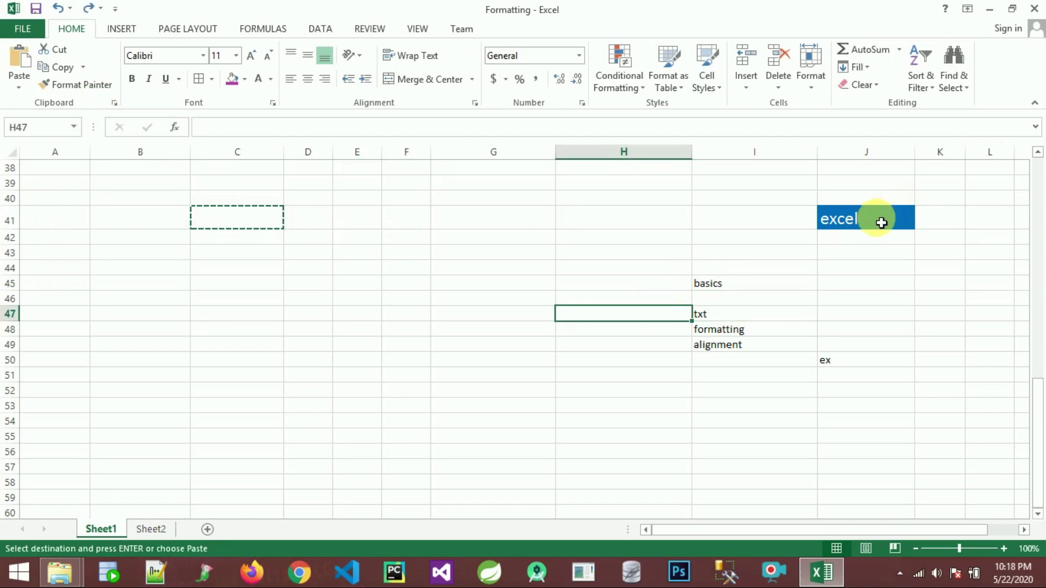
# Copy the formatting of J41 to cells I45, I47, I48, I49 and J50 with a locked Format Painter, and turn it off.
pyautogui.click(880, 223)
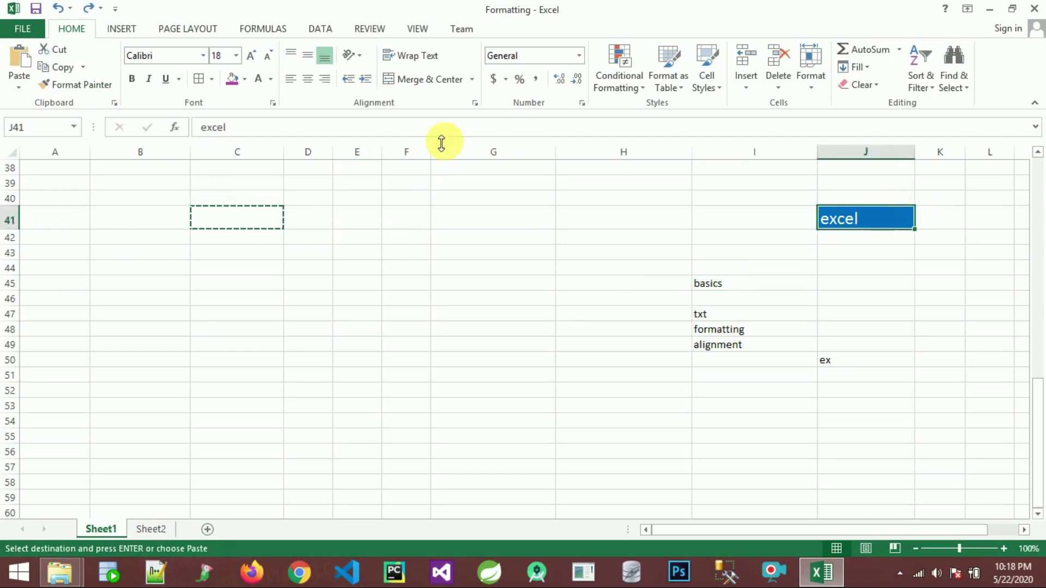
pyautogui.click(75, 88)
pyautogui.click(75, 88)
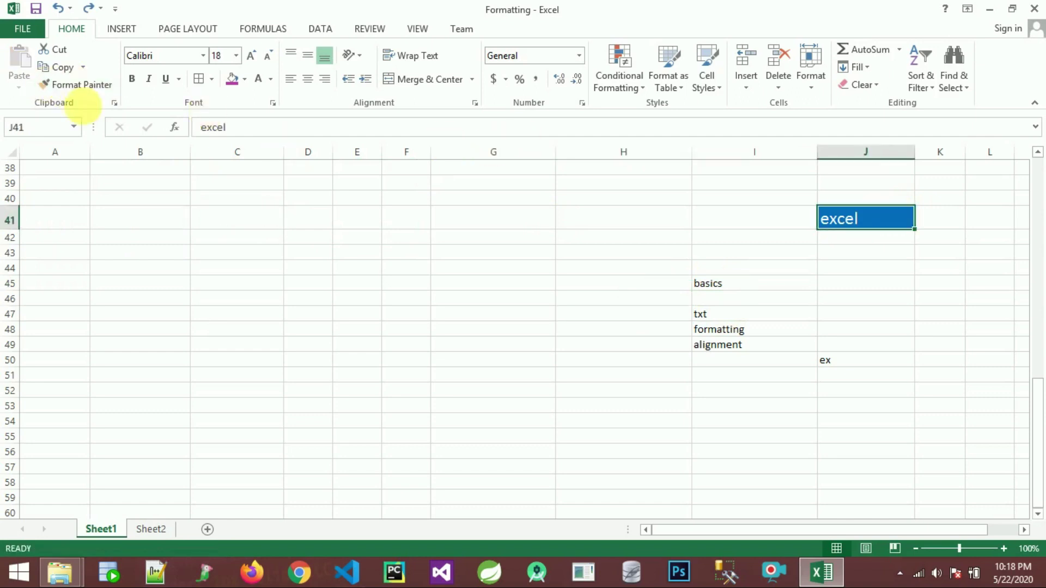
pyautogui.doubleClick(75, 85)
pyautogui.click(763, 288)
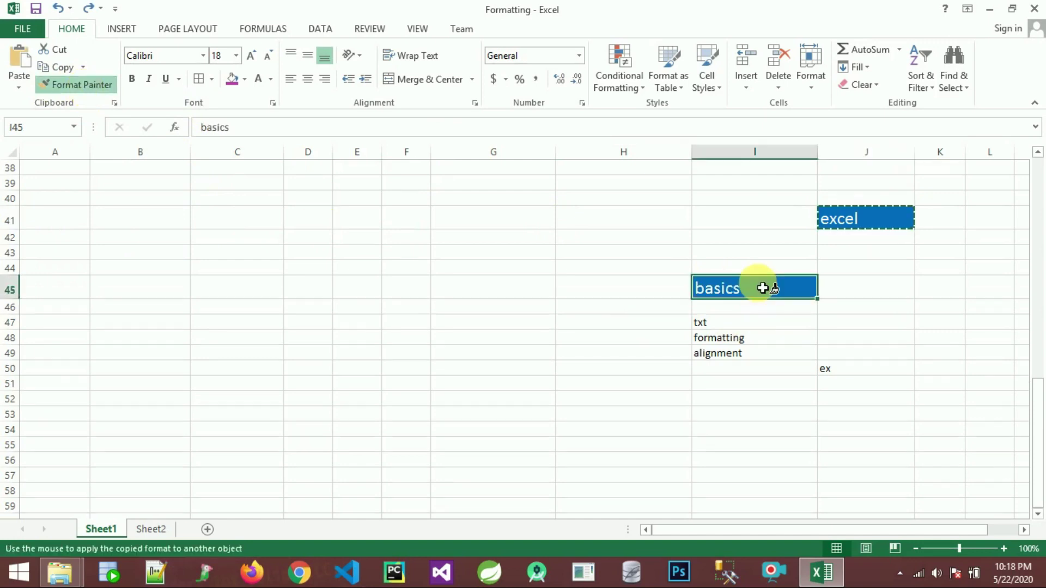
pyautogui.click(730, 324)
pyautogui.click(737, 350)
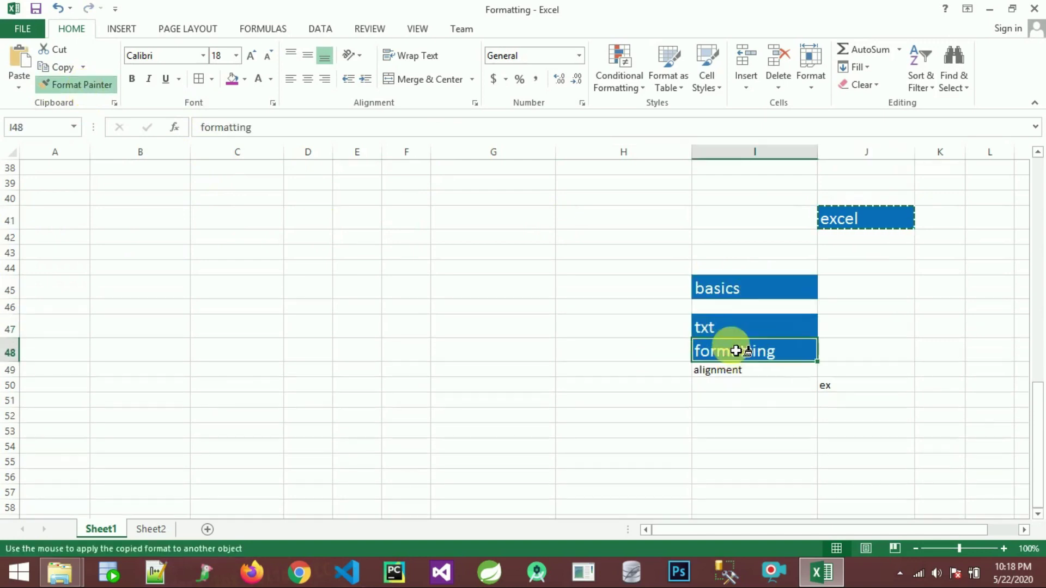
pyautogui.click(733, 372)
pyautogui.click(835, 400)
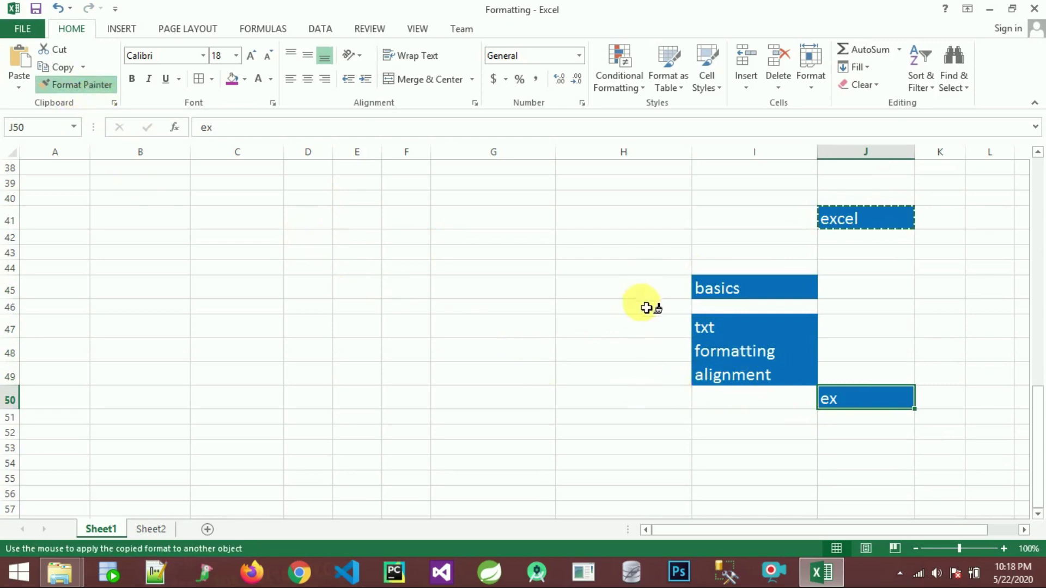
pyautogui.click(84, 90)
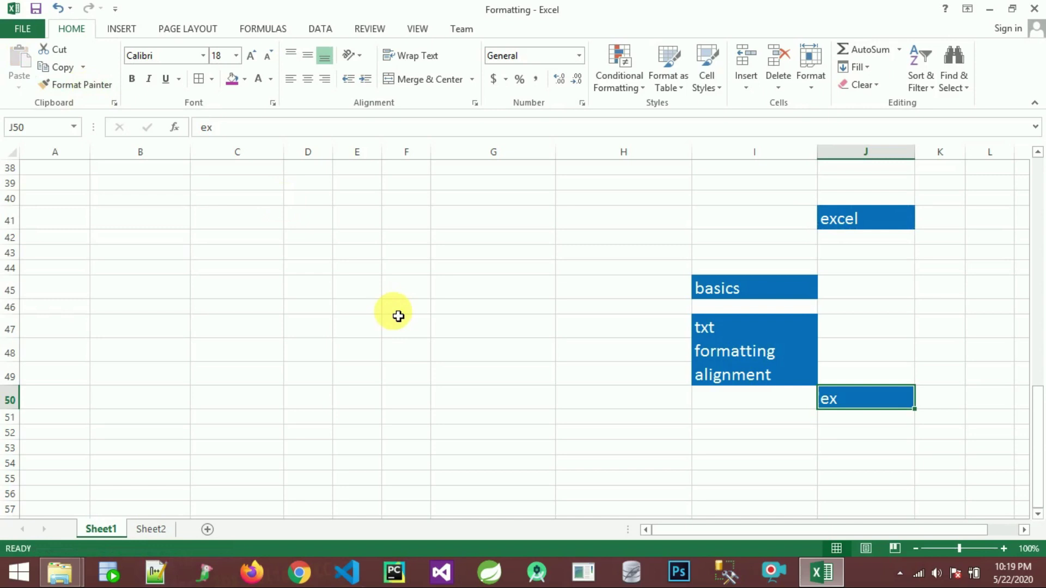
pyautogui.click(850, 437)
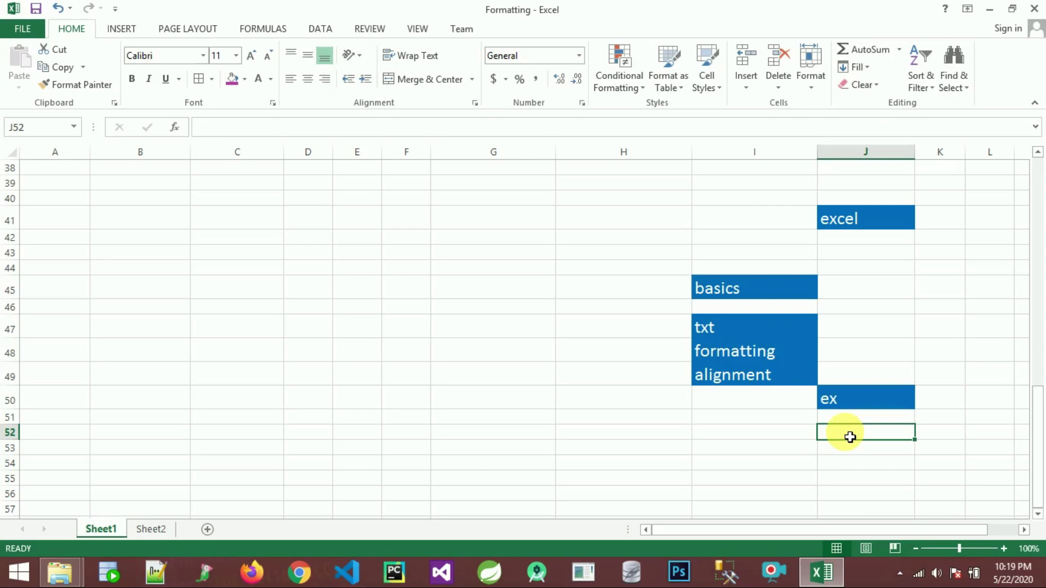
pyautogui.click(771, 438)
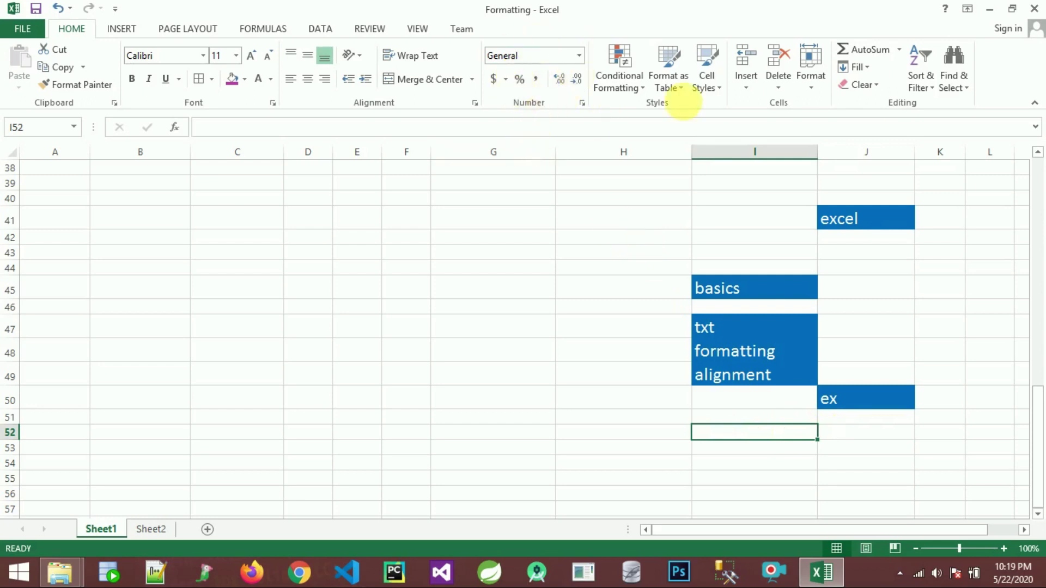
pyautogui.click(581, 438)
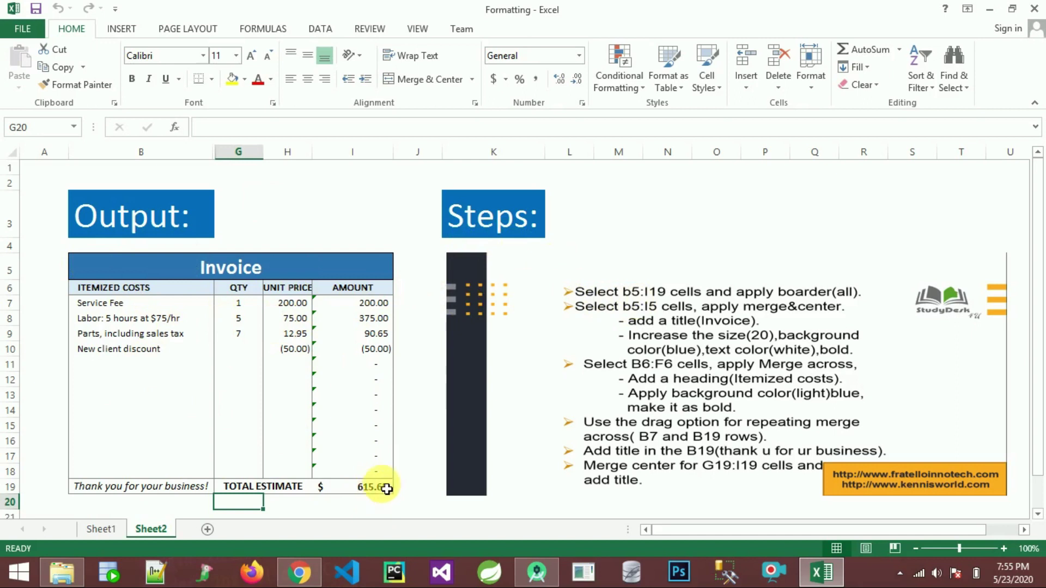
pyautogui.click(212, 81)
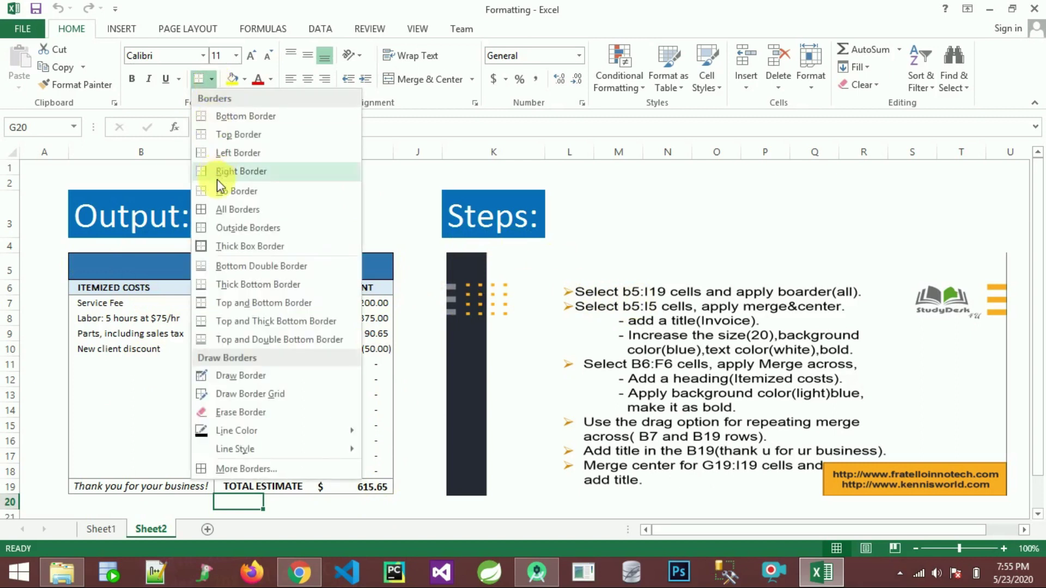
pyautogui.click(415, 204)
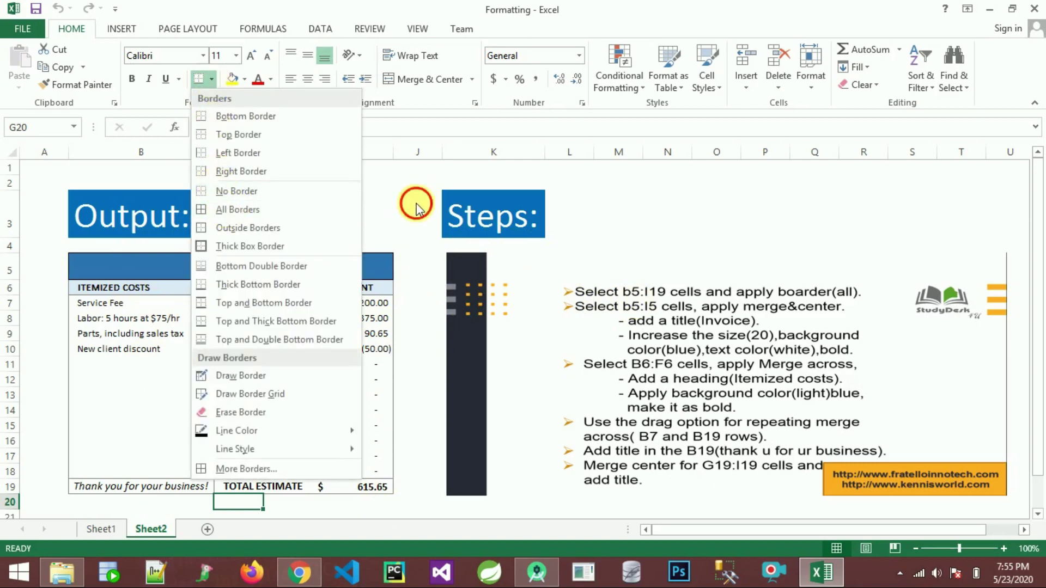